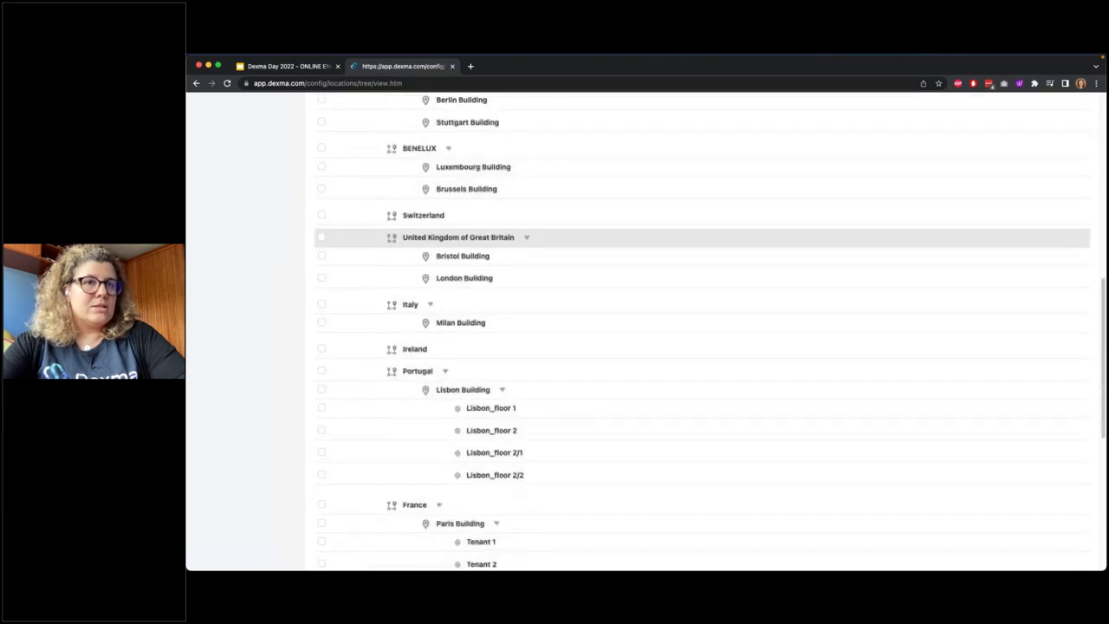
Step: Open the Detect dashboard for Corporate Buildings and review the details of the discarded locations
scroll(236, 123, up, 10)
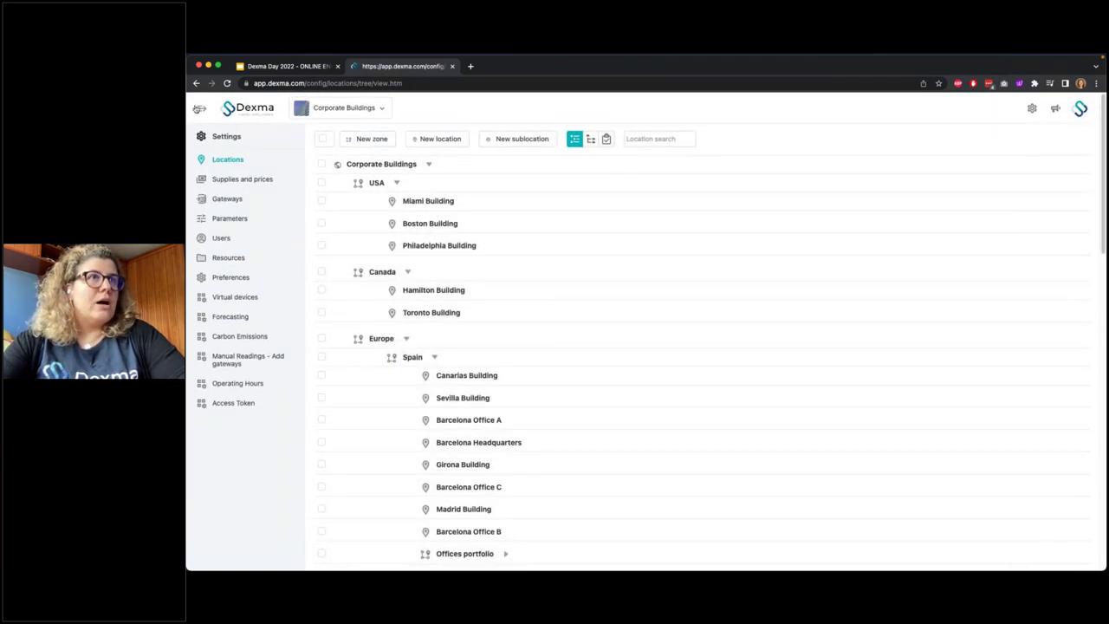
click(201, 108)
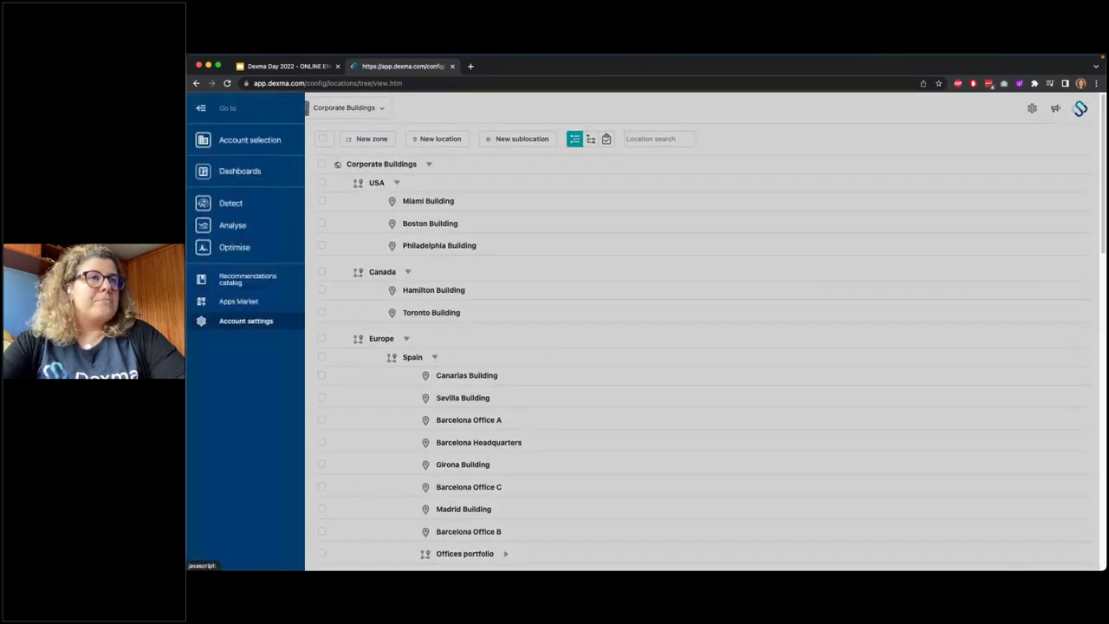
click(238, 206)
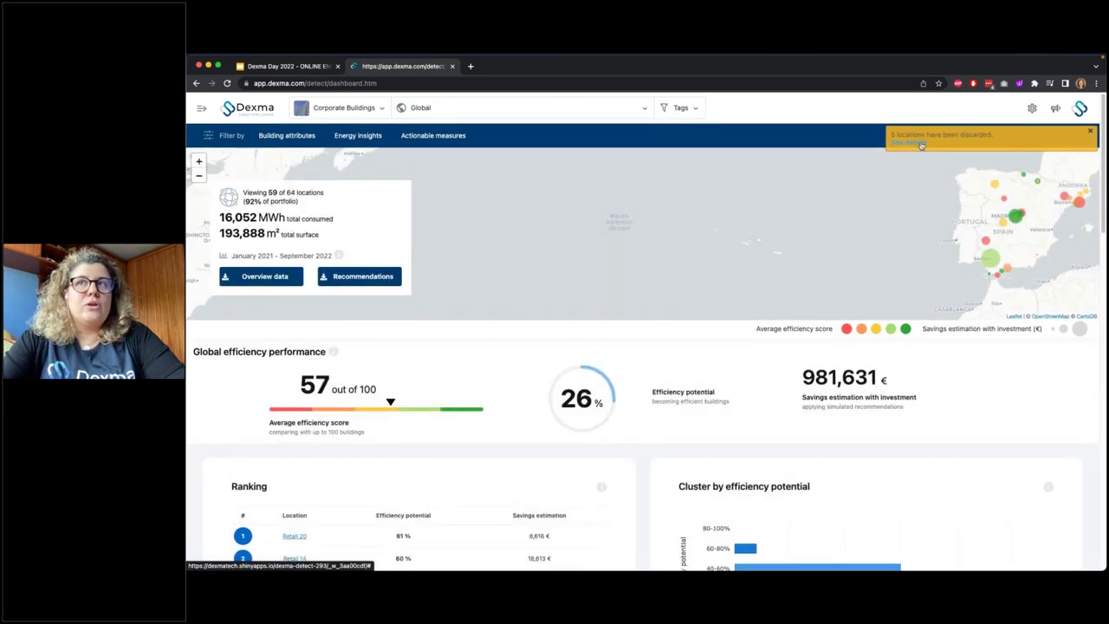
click(921, 145)
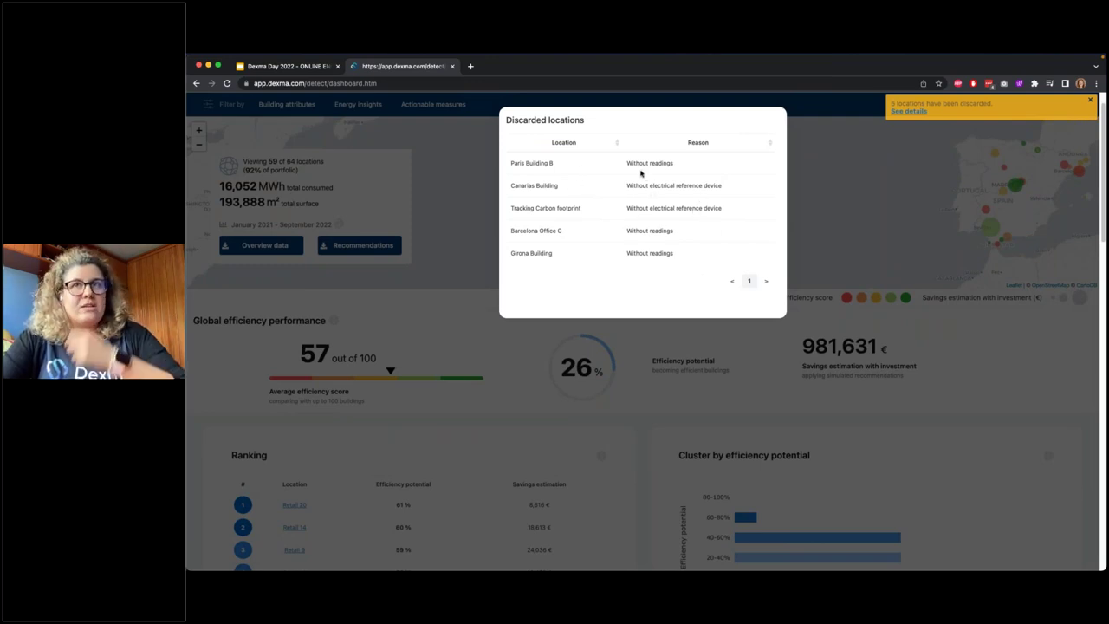
click(836, 210)
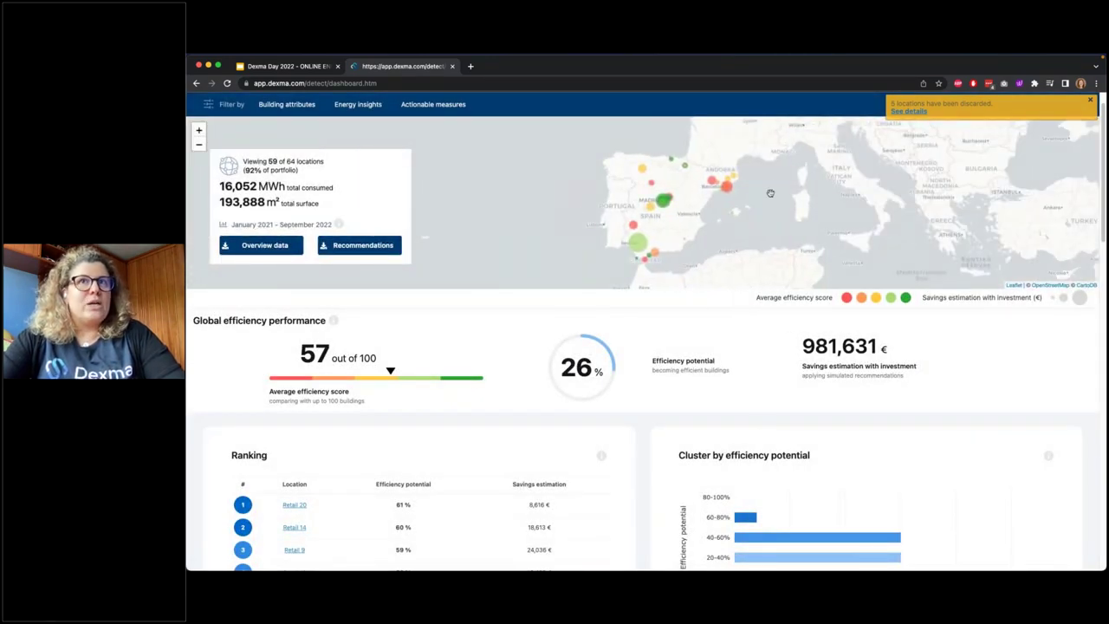
Step: Examine the location markers across Europe, the efficiency ranking, and the 60-80% bar of the cluster by efficiency potential chart
scroll(732, 183, down, 3)
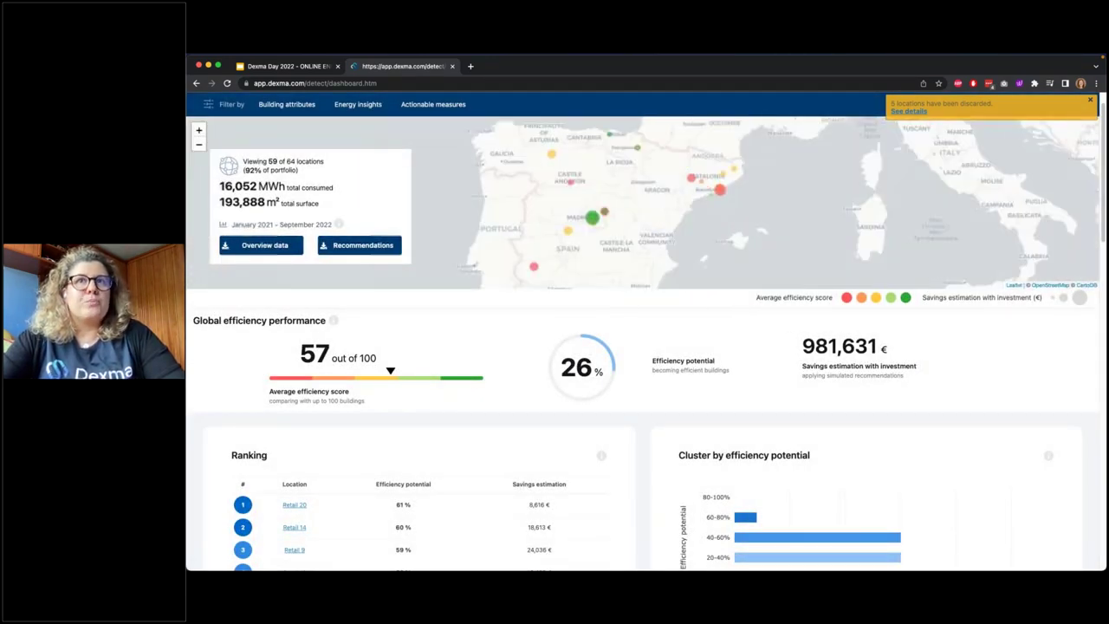
drag(801, 173, 748, 182)
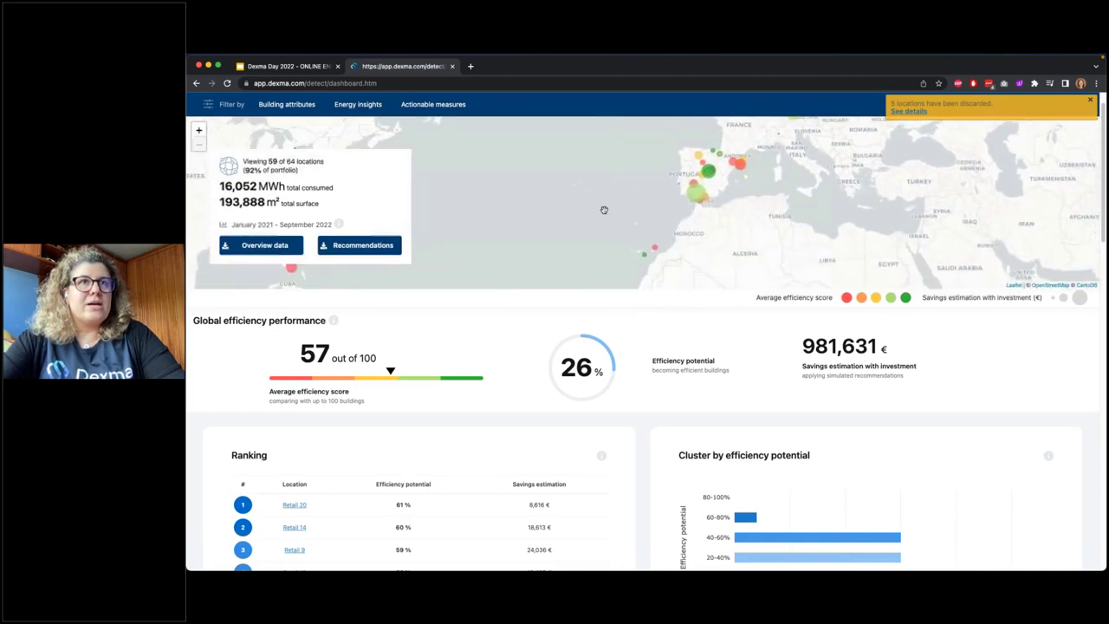
drag(602, 208, 560, 242)
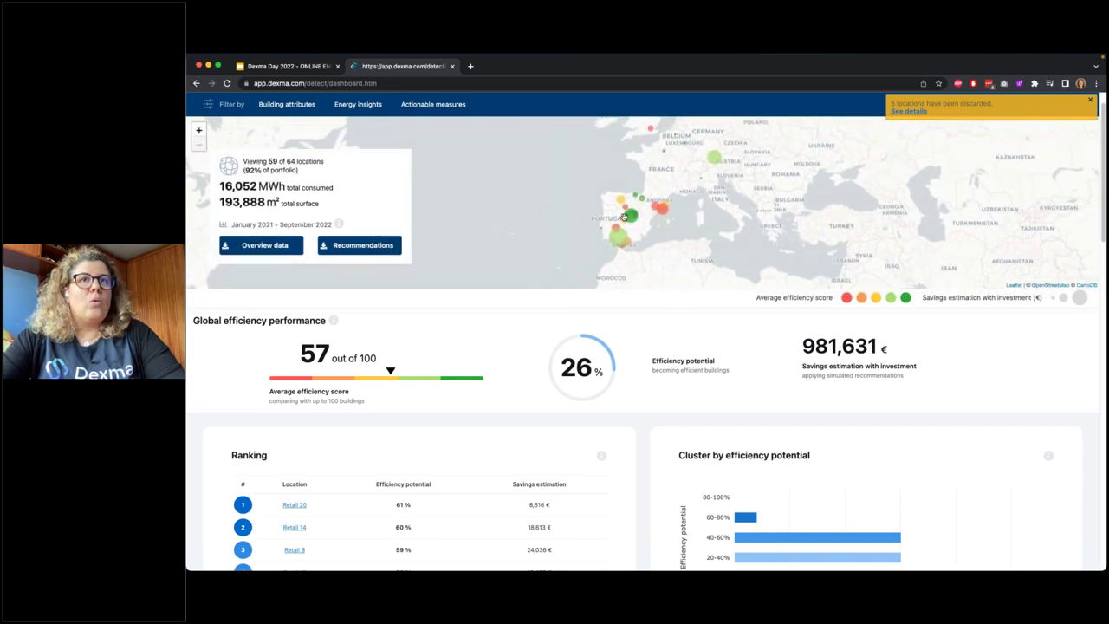
scroll(636, 211, up, 2)
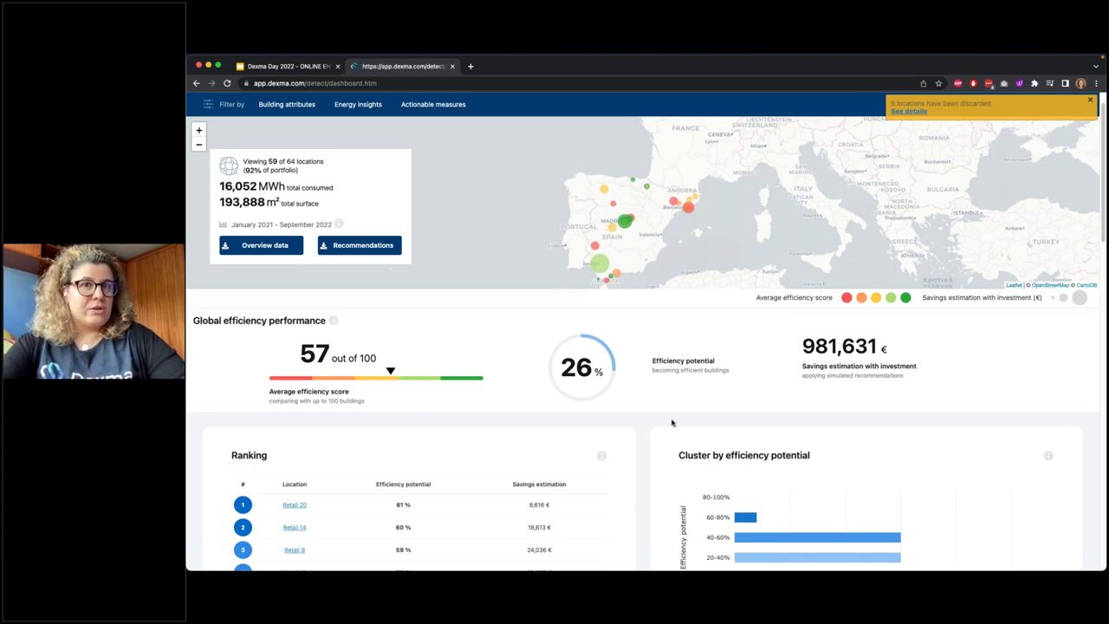
scroll(619, 429, down, 3)
scroll(620, 429, down, 1)
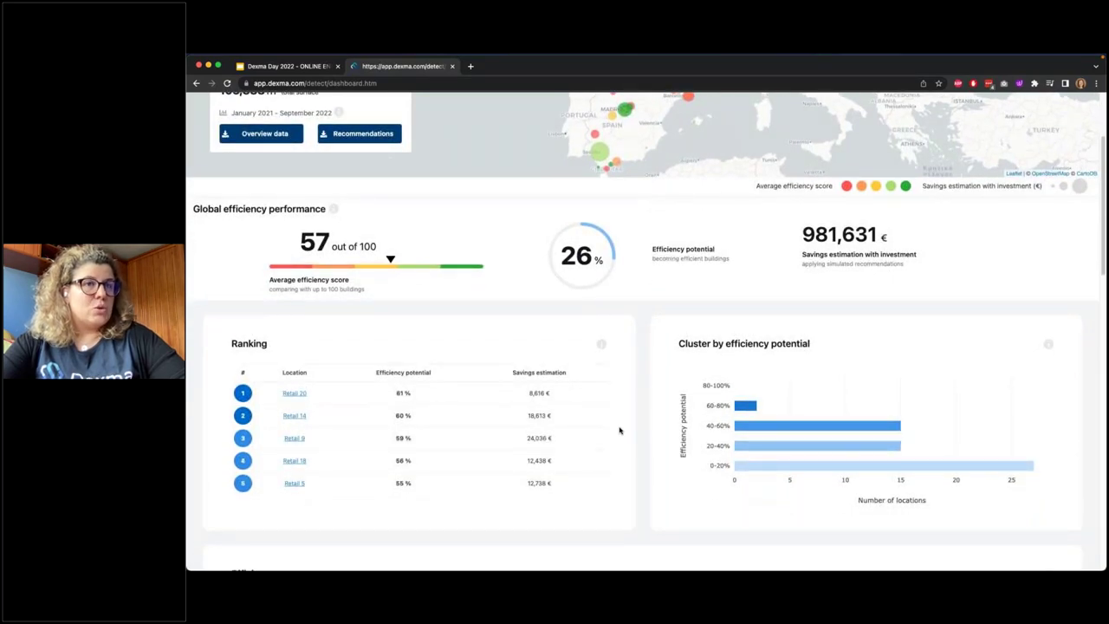
scroll(620, 430, down, 2)
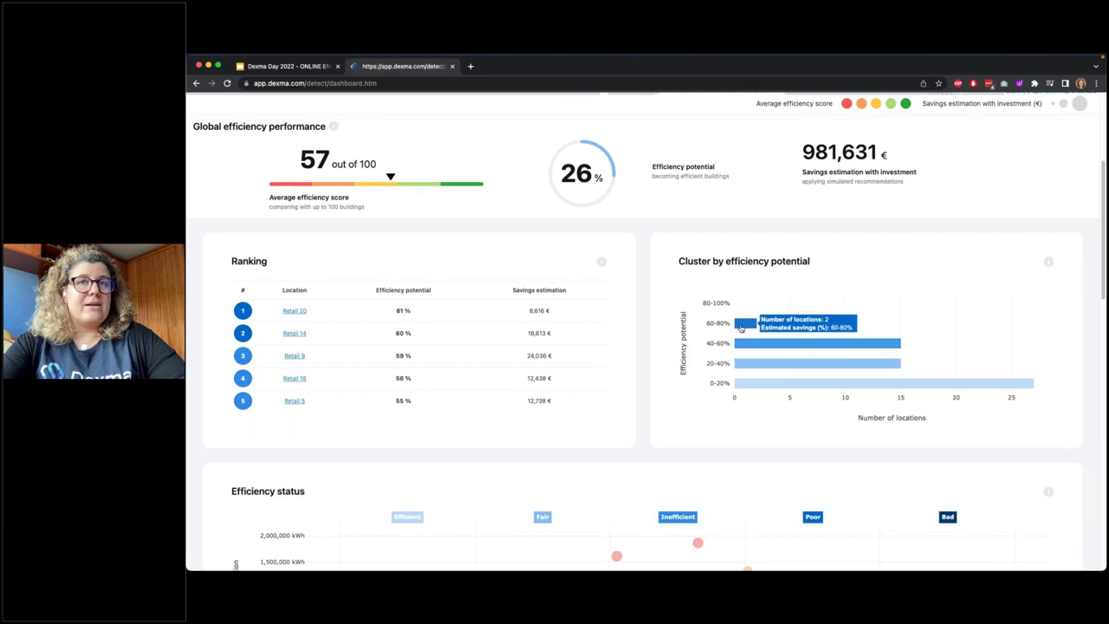
mouse_move(743, 324)
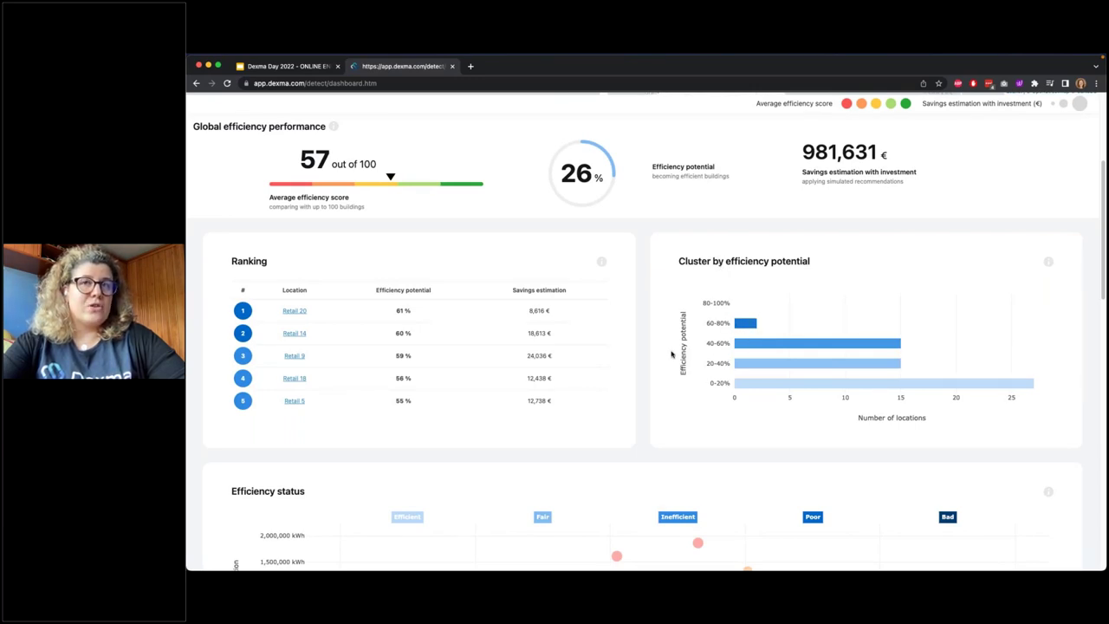
Step: Zoom the Efficiency status chart in on the locations in the Inefficient group, 40 - 60 % efficiency potential
scroll(671, 354, down, 5)
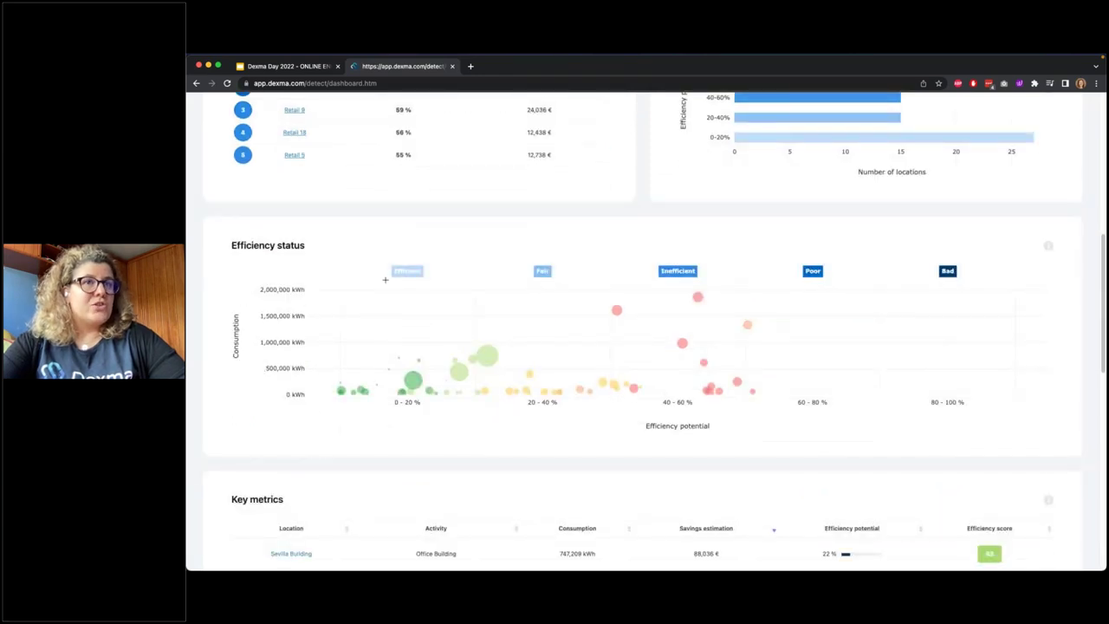
mouse_move(618, 310)
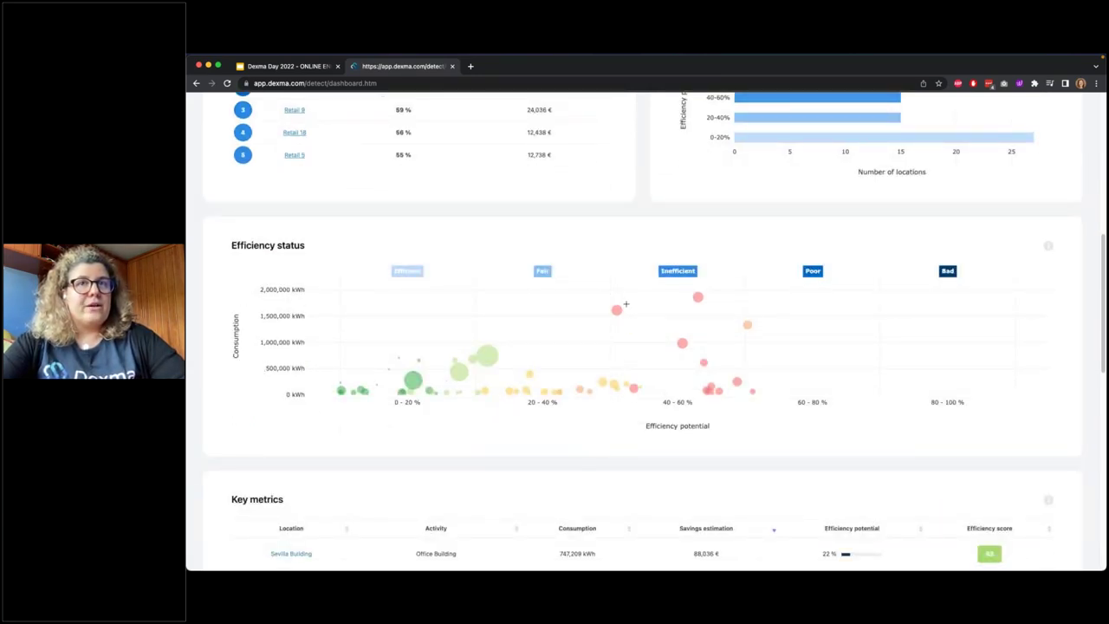
drag(610, 291, 779, 398)
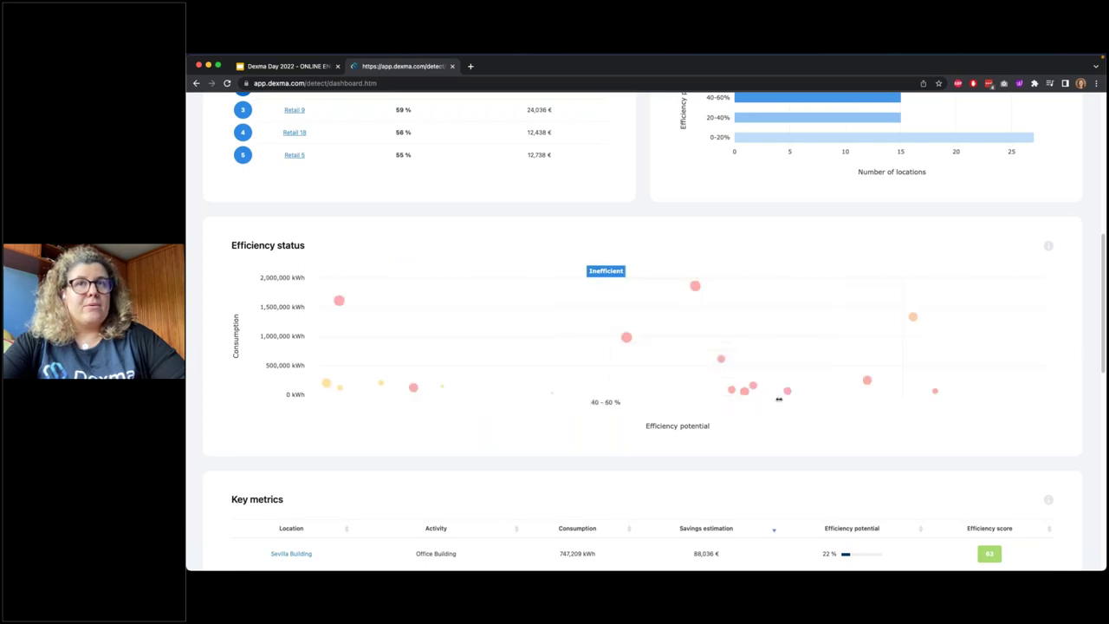
Step: Sort the Key metrics table by ascending efficiency score, and re-sort it by descending savings estimation
scroll(674, 496, down, 5)
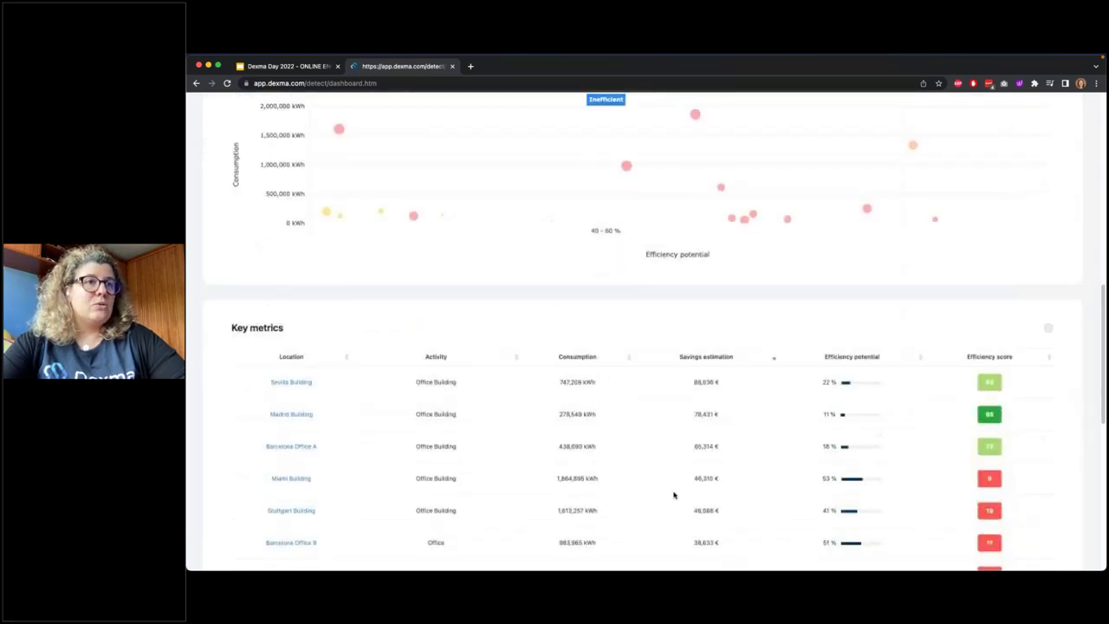
scroll(674, 495, down, 2)
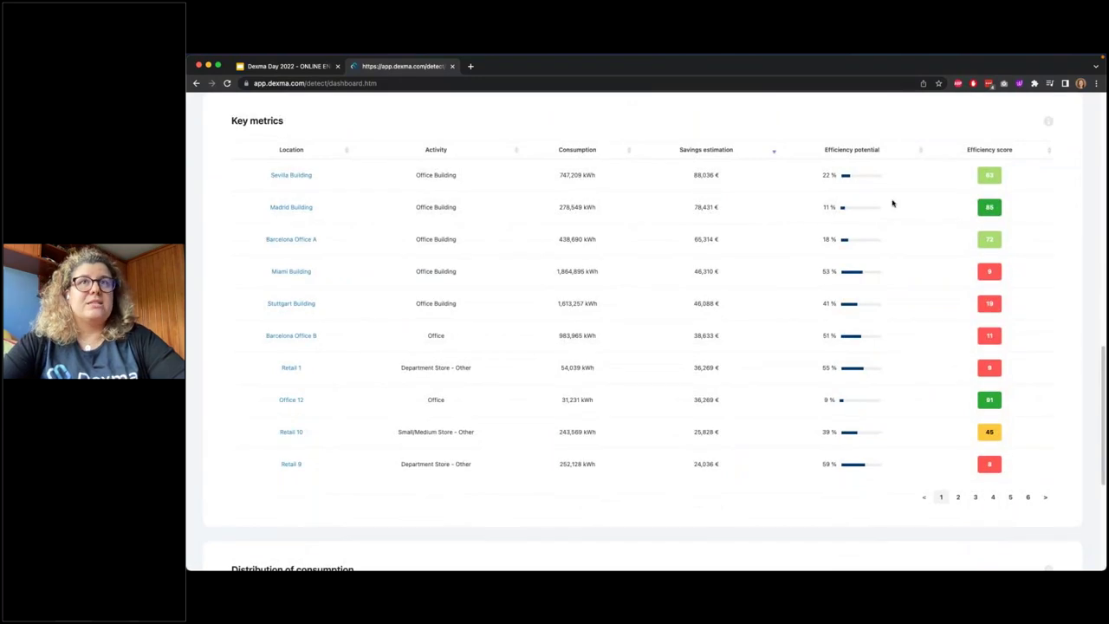
click(984, 149)
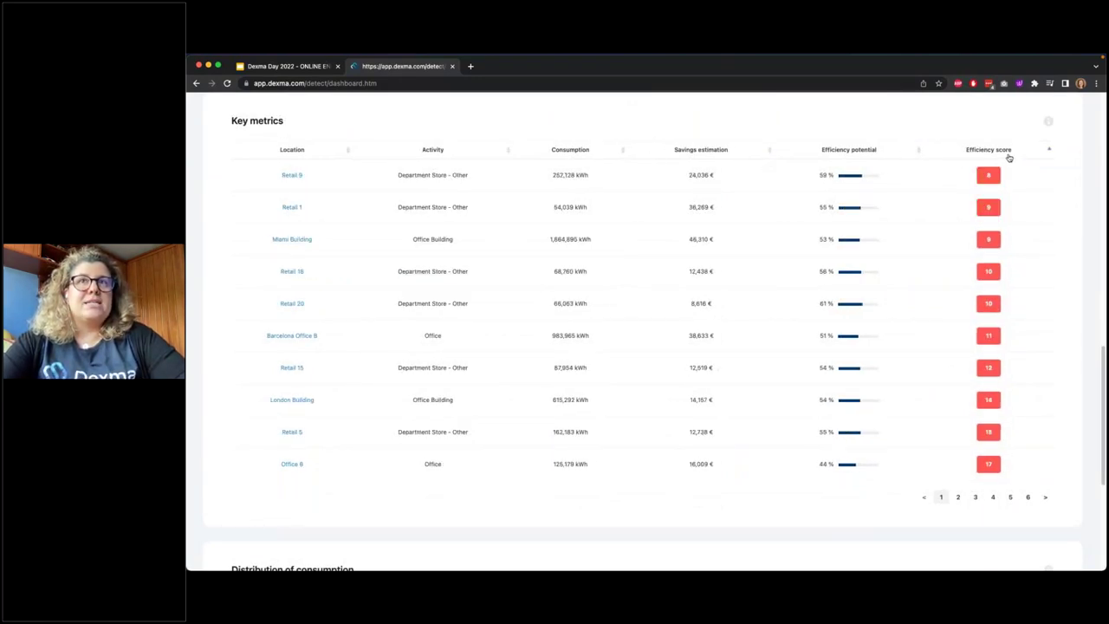
click(719, 150)
click(721, 149)
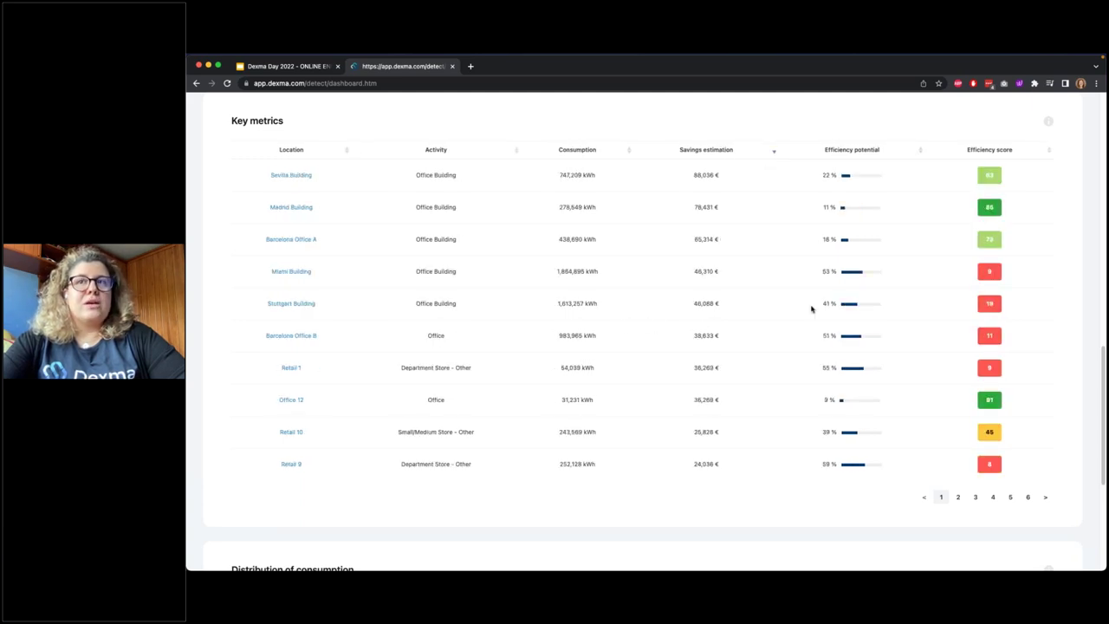
Step: Examine the Distribution of consumption chart for all locations
scroll(811, 307, down, 5)
scroll(811, 308, down, 2)
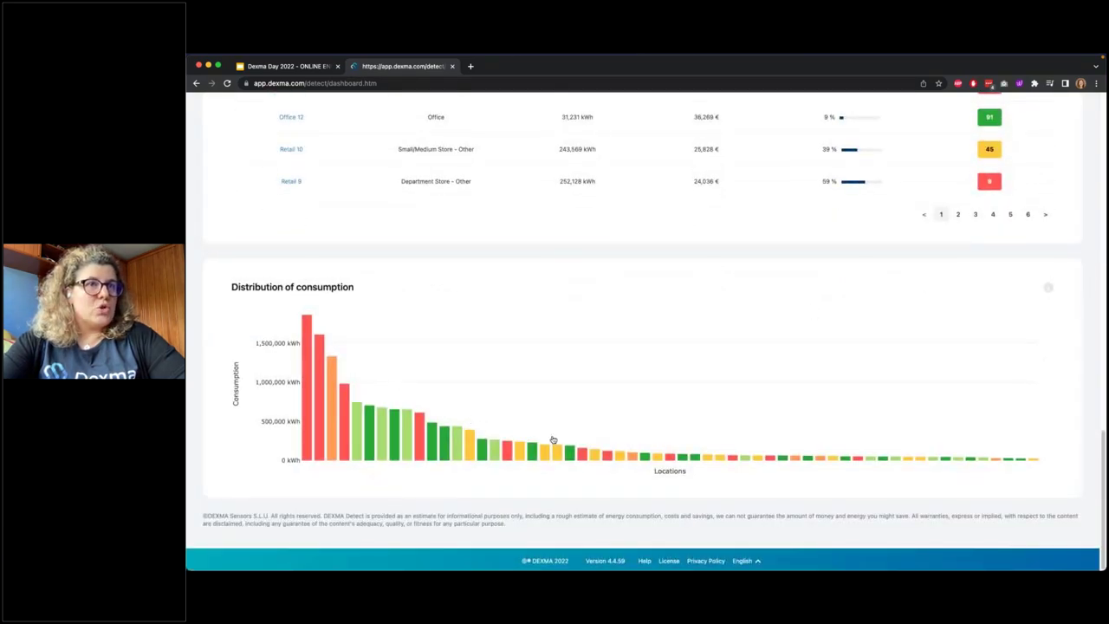
scroll(572, 344, up, 15)
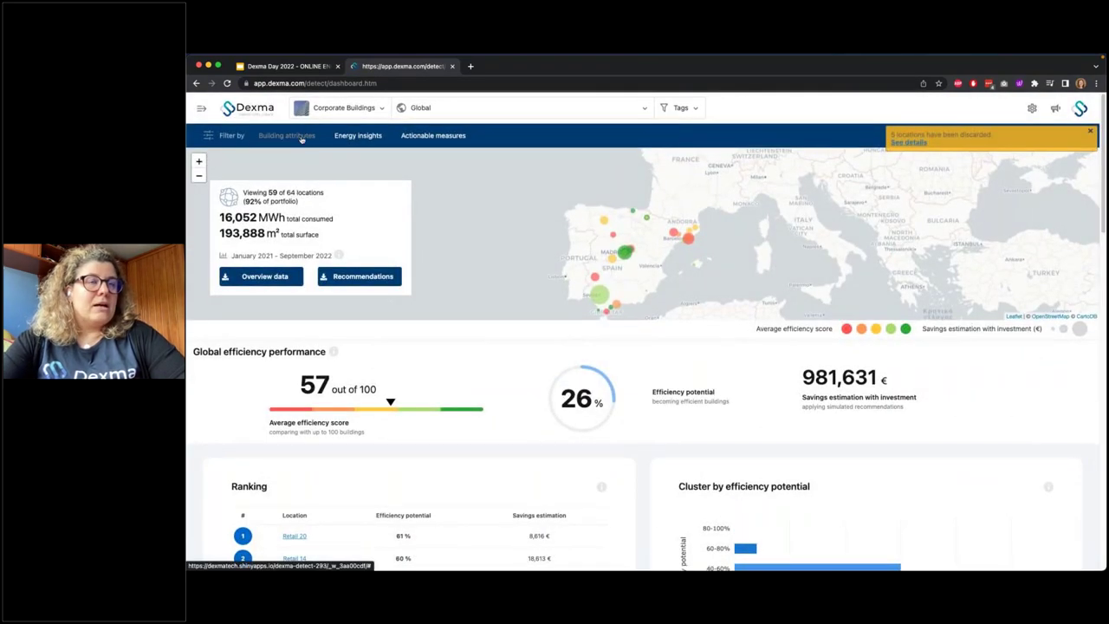
Step: Filter the dashboard by building attributes, setting the custom Country attribute to Spain
click(302, 140)
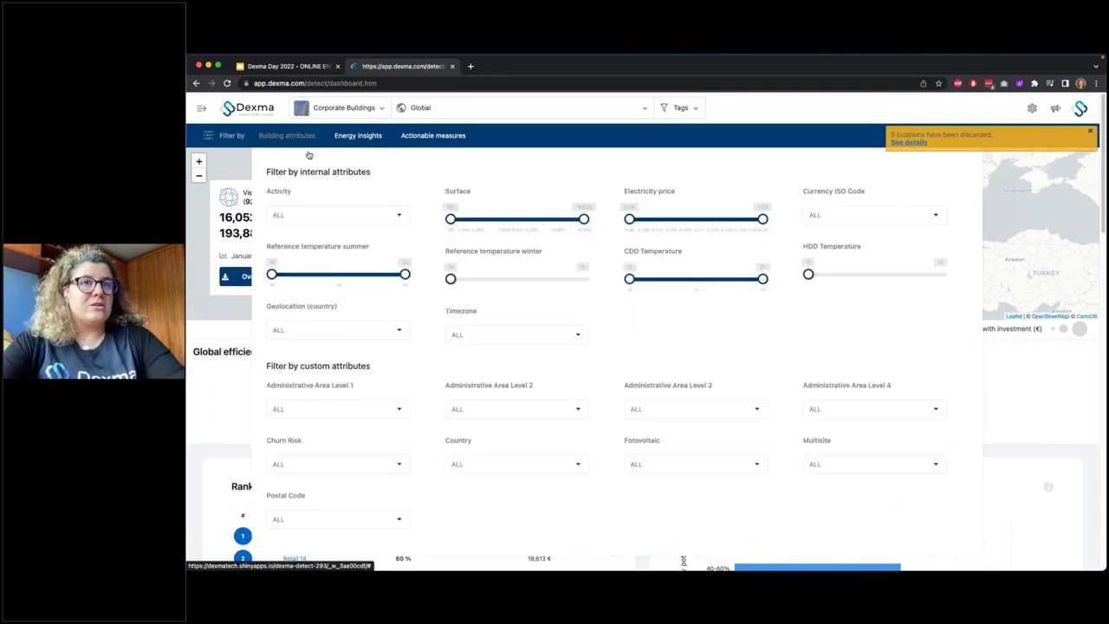
click(521, 468)
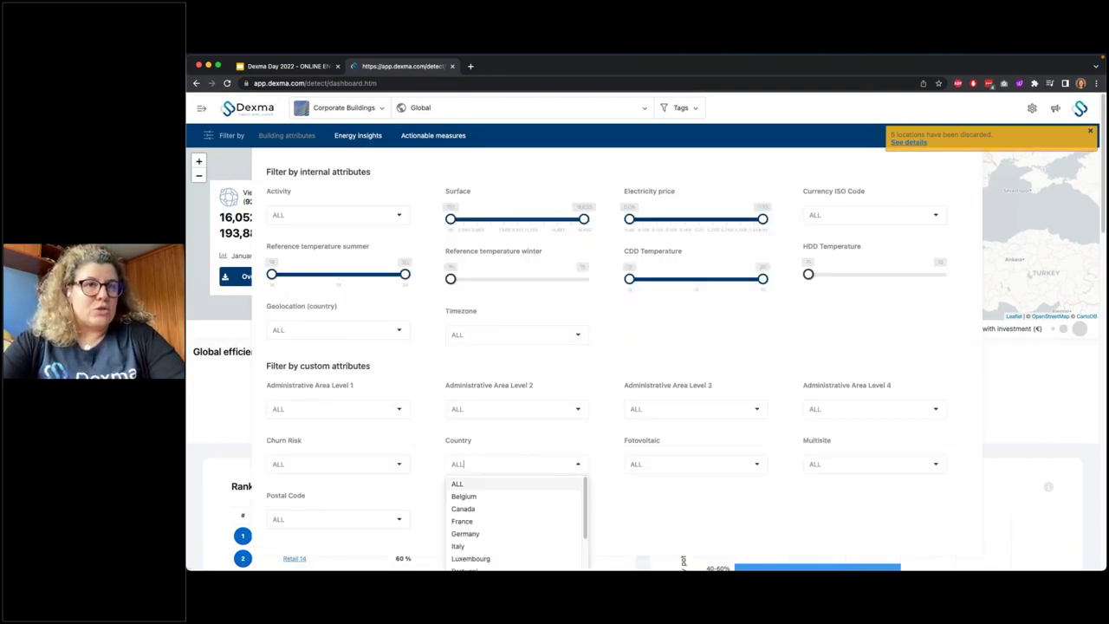
scroll(474, 495, down, 5)
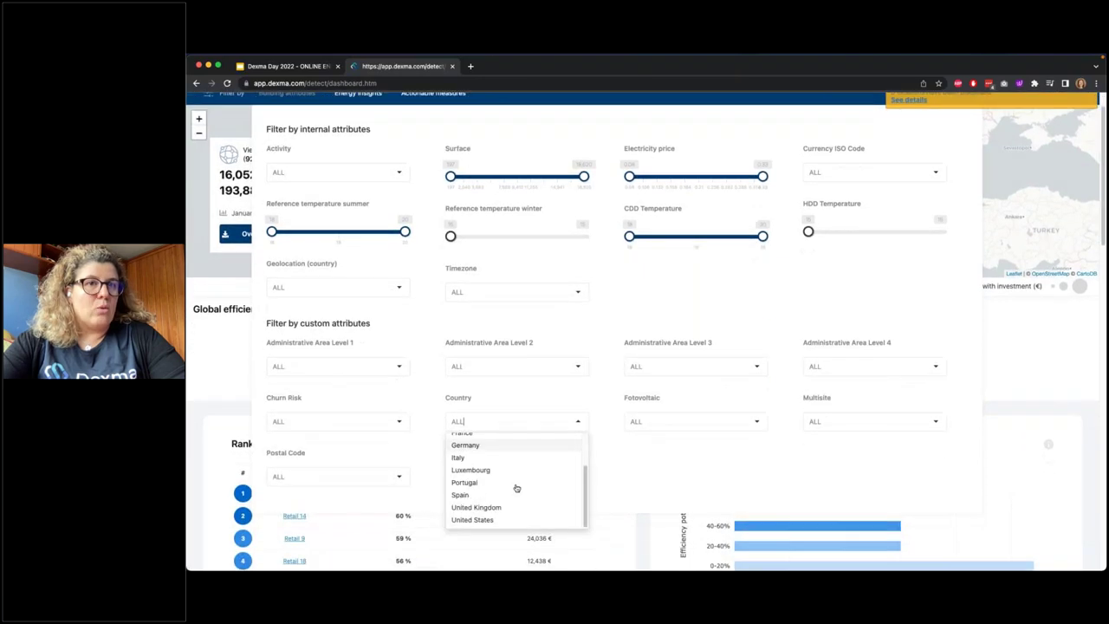
click(460, 495)
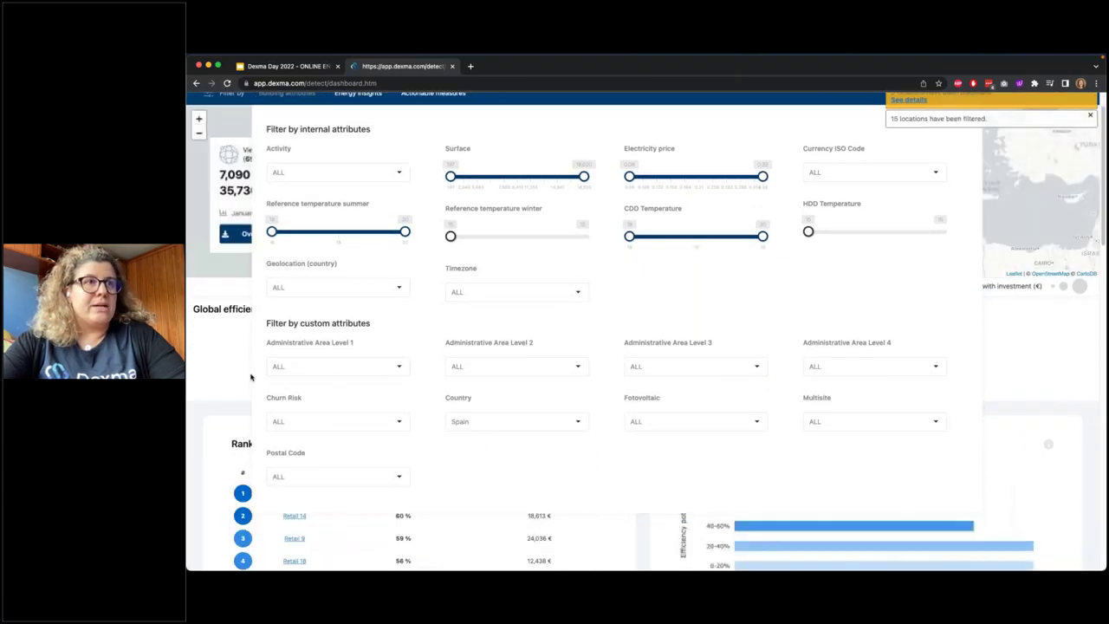
click(241, 371)
scroll(505, 352, up, 1)
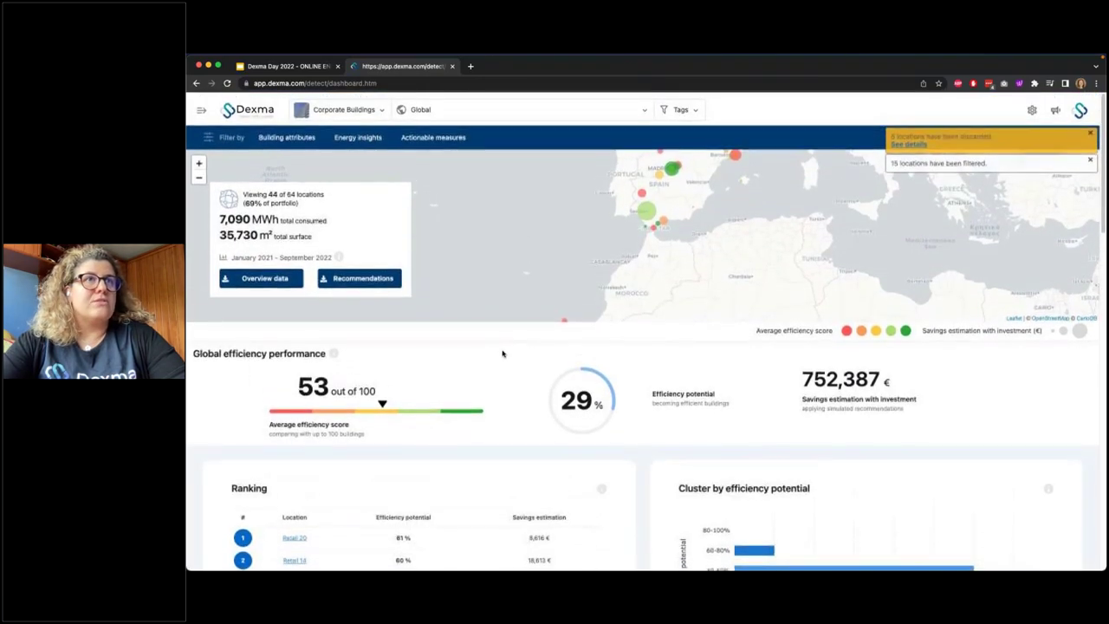
Step: Filter the locations by energy insights, raising the minimum potential savings to 50 %
click(377, 141)
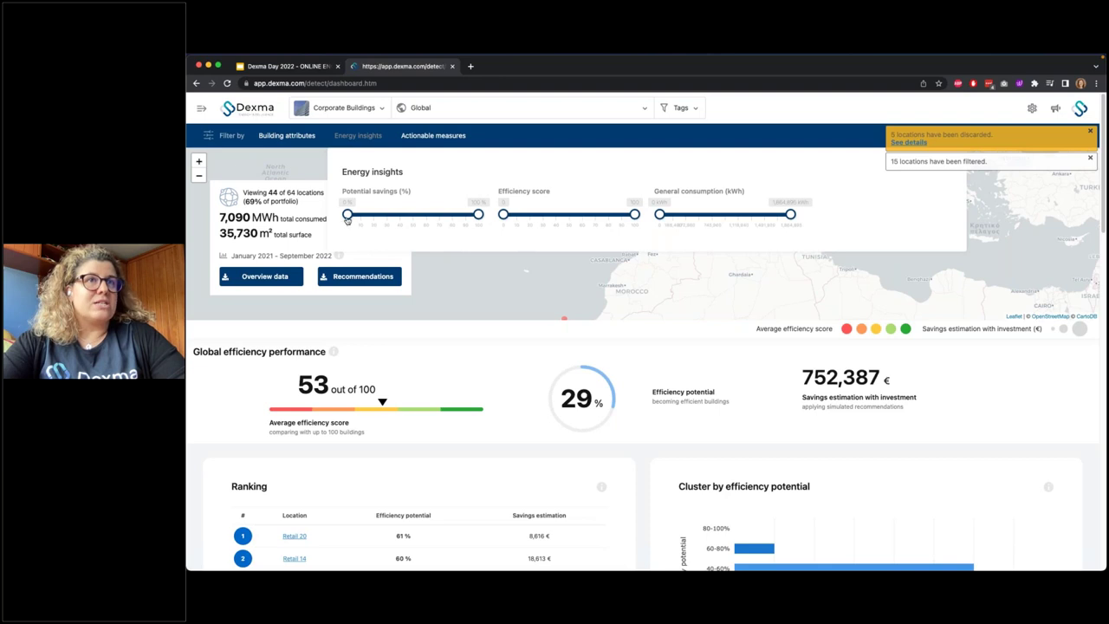
drag(347, 216, 414, 224)
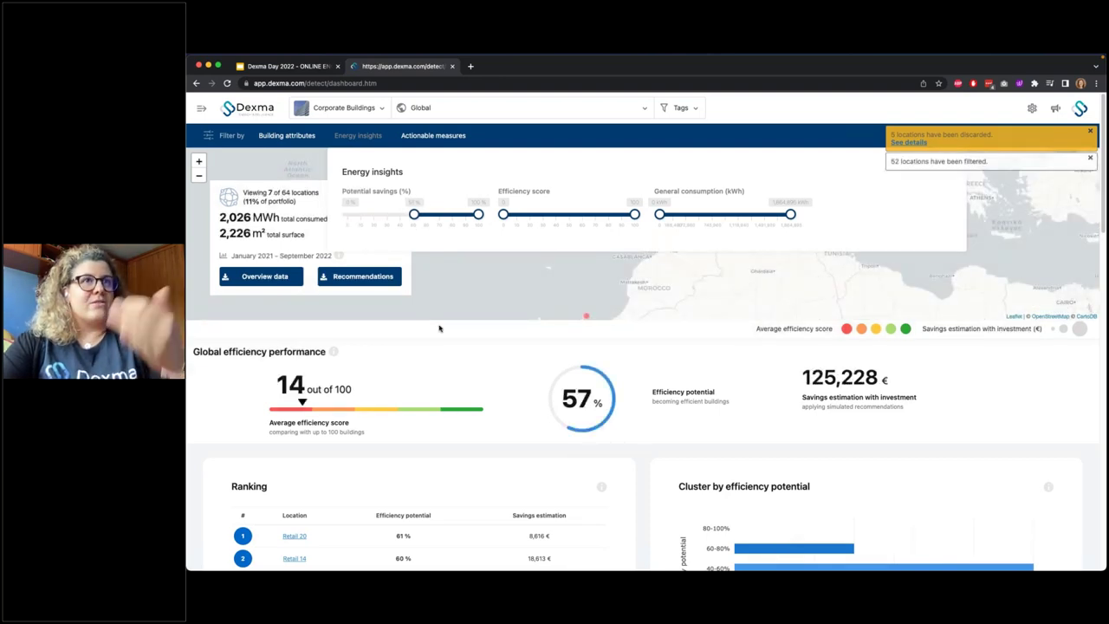
Step: Limit the actionable measures to the Solar panels and Improve energy efficiency behaviour recommendations, clearing all others
click(442, 136)
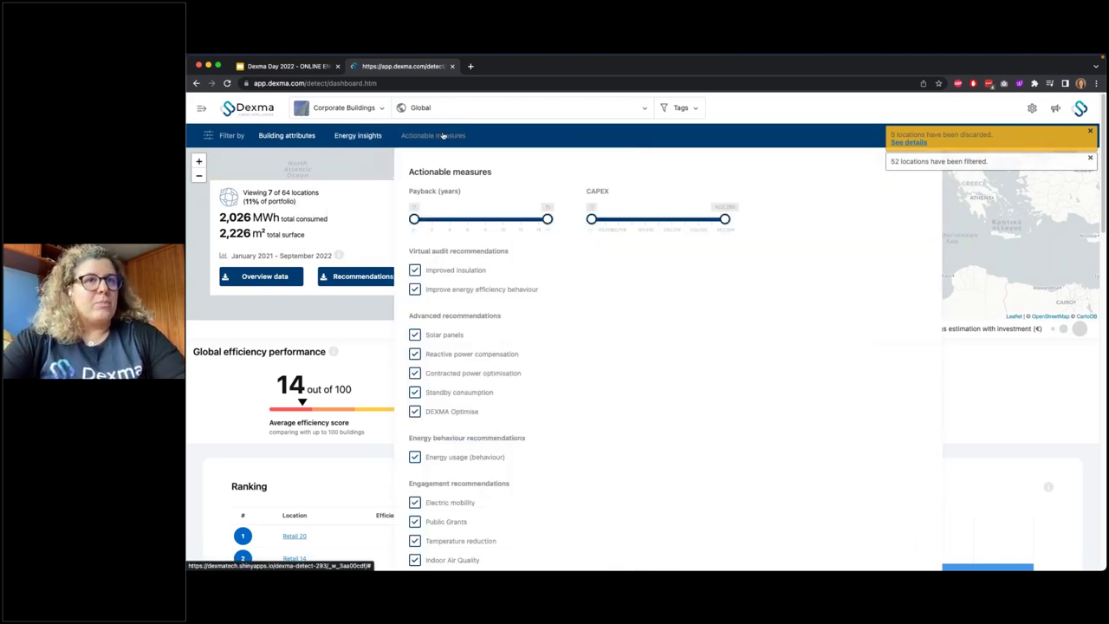
scroll(434, 390, down, 3)
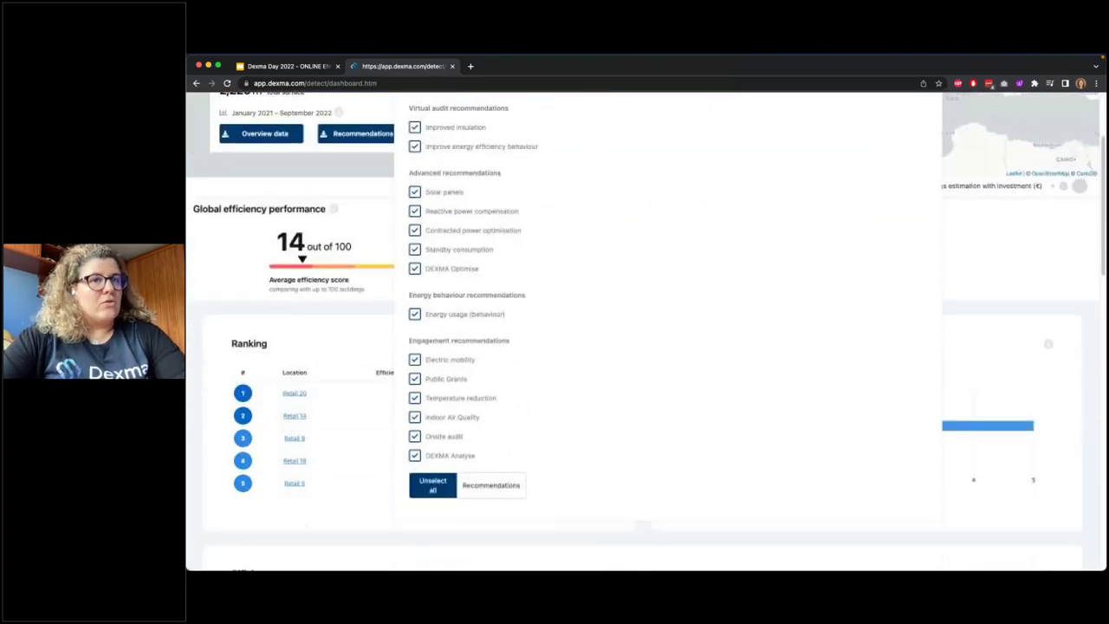
click(434, 486)
scroll(468, 381, up, 3)
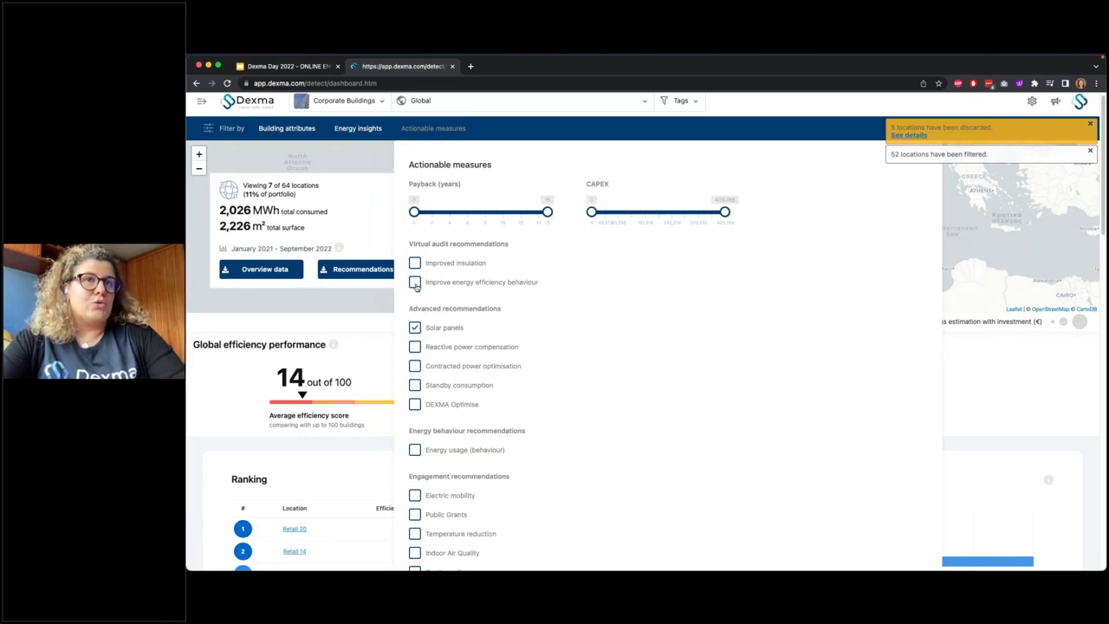
click(415, 283)
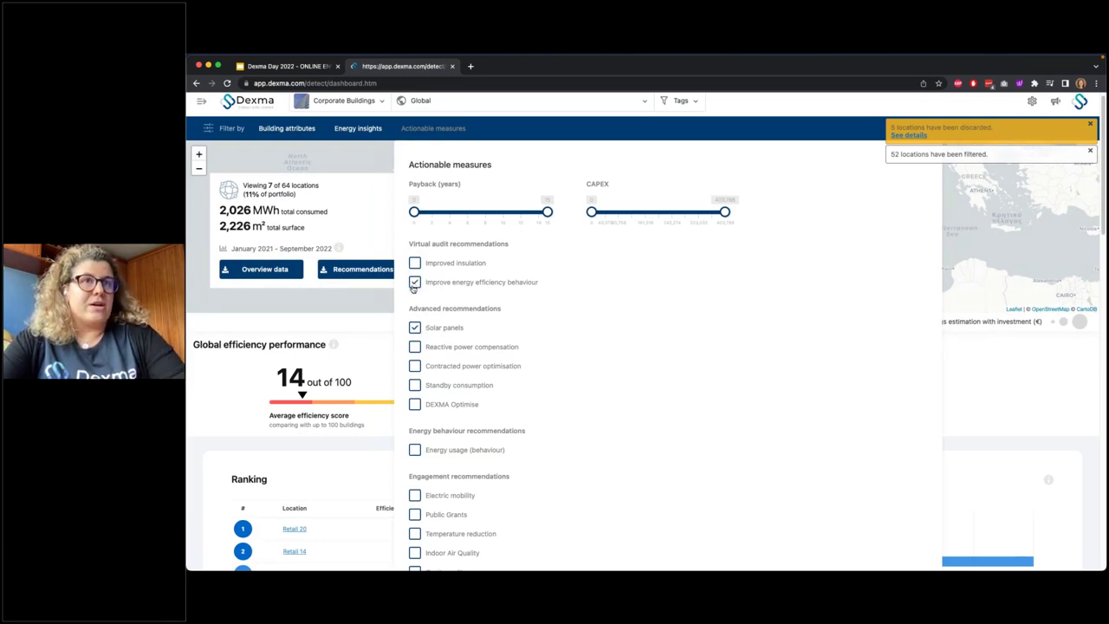
click(374, 329)
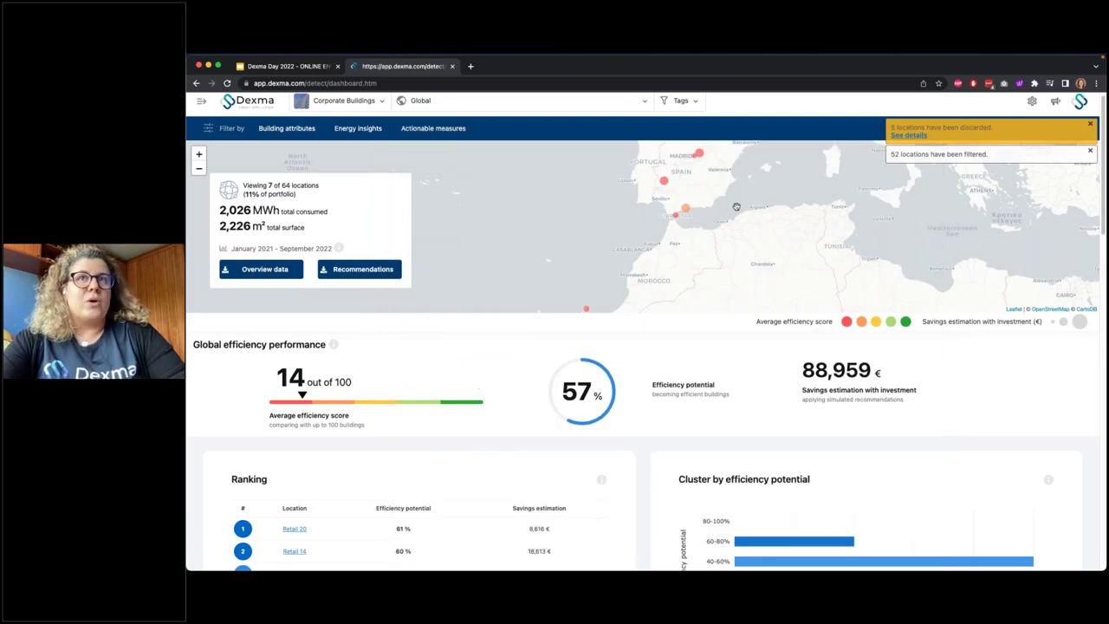
Step: Show the details of the Retail 15 location marker in the far south of Spain
drag(735, 206, 661, 281)
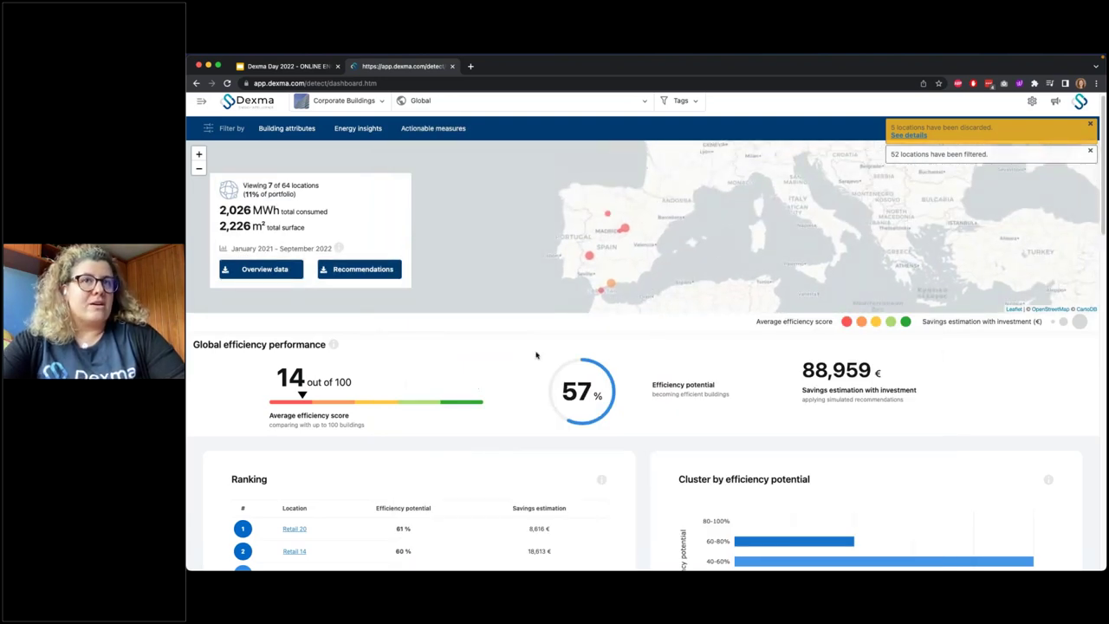
click(602, 295)
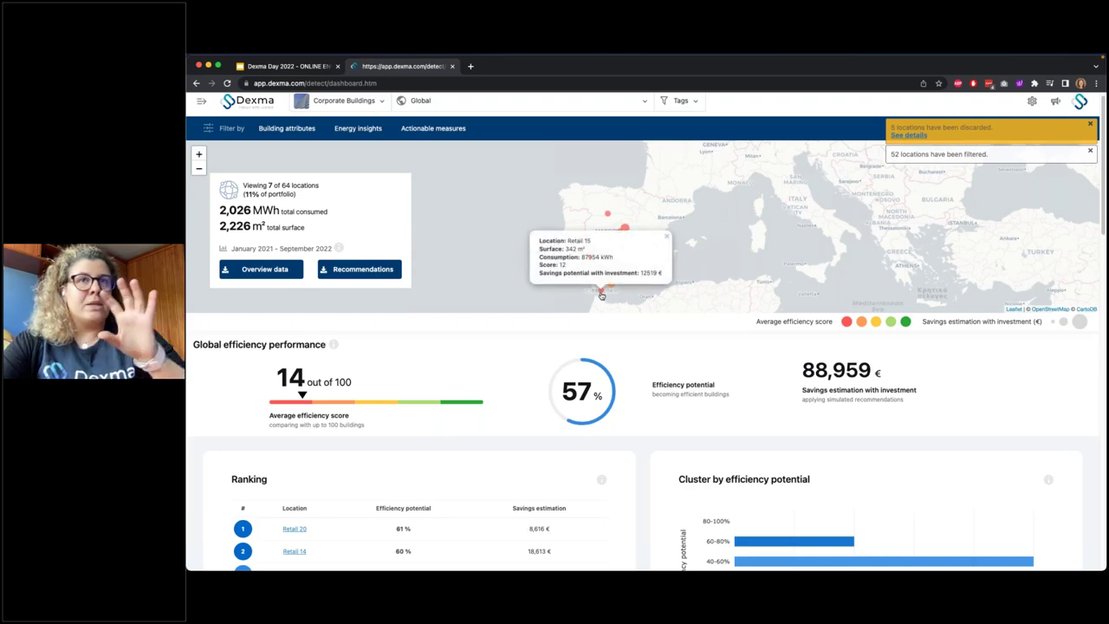
Step: Look over the filtered portfolio results, and open the Retail 15 location with its satellite map zoomed out to the surrounding coast
scroll(606, 404, down, 3)
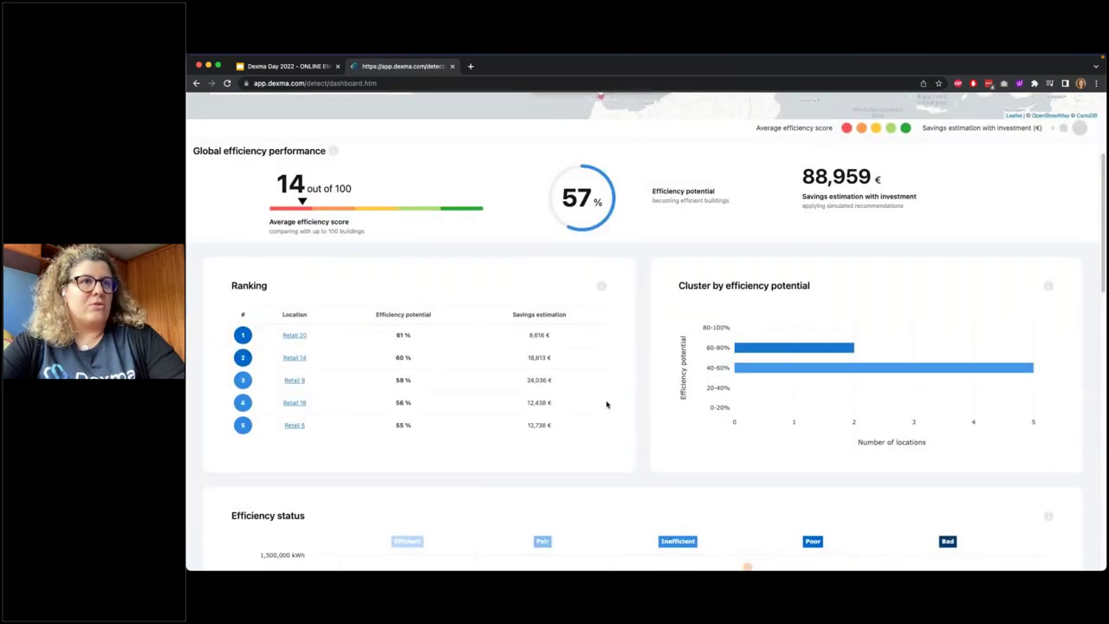
scroll(606, 404, down, 8)
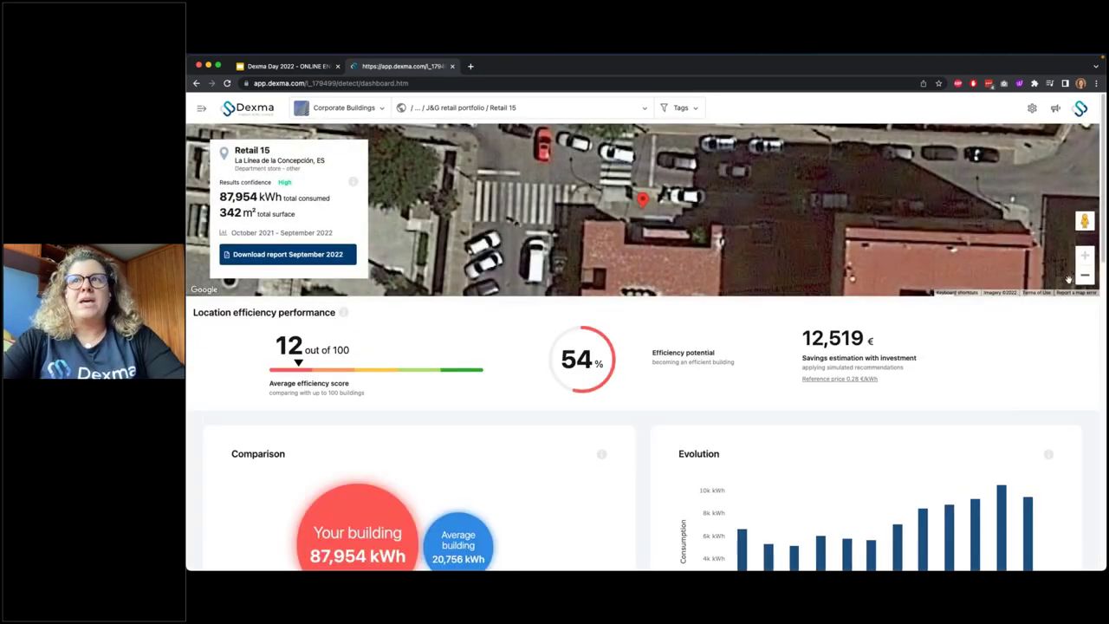
click(1089, 278)
click(1089, 277)
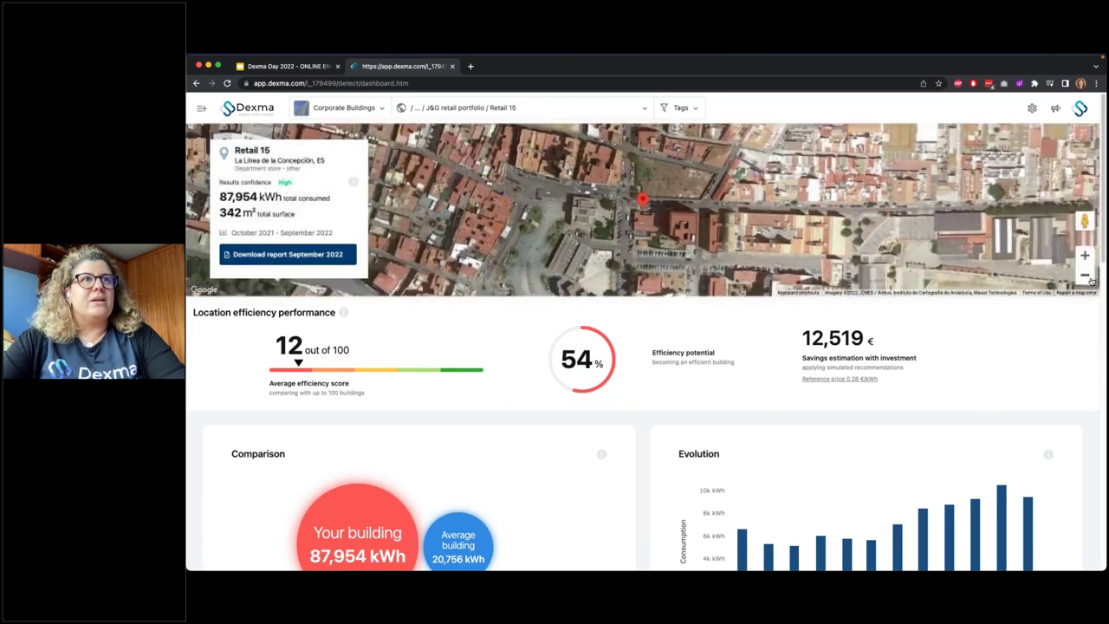
click(1089, 278)
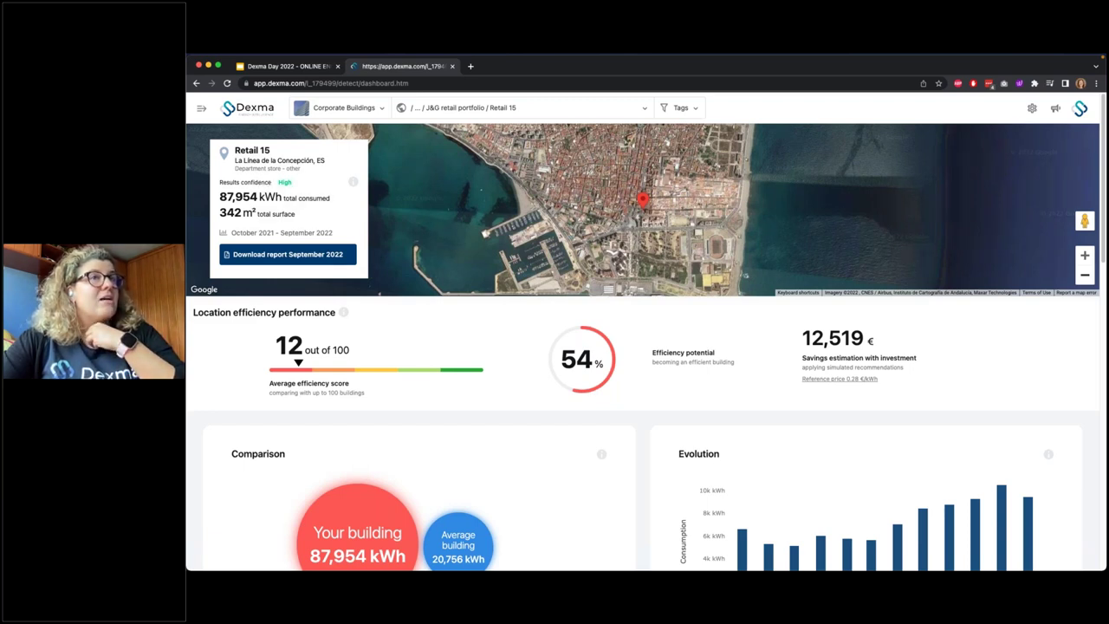
Step: Download the September 2022 report for Retail 15 and examine its efficiency performance, comparison, evolution and monthly energy behaviour
mouse_move(354, 183)
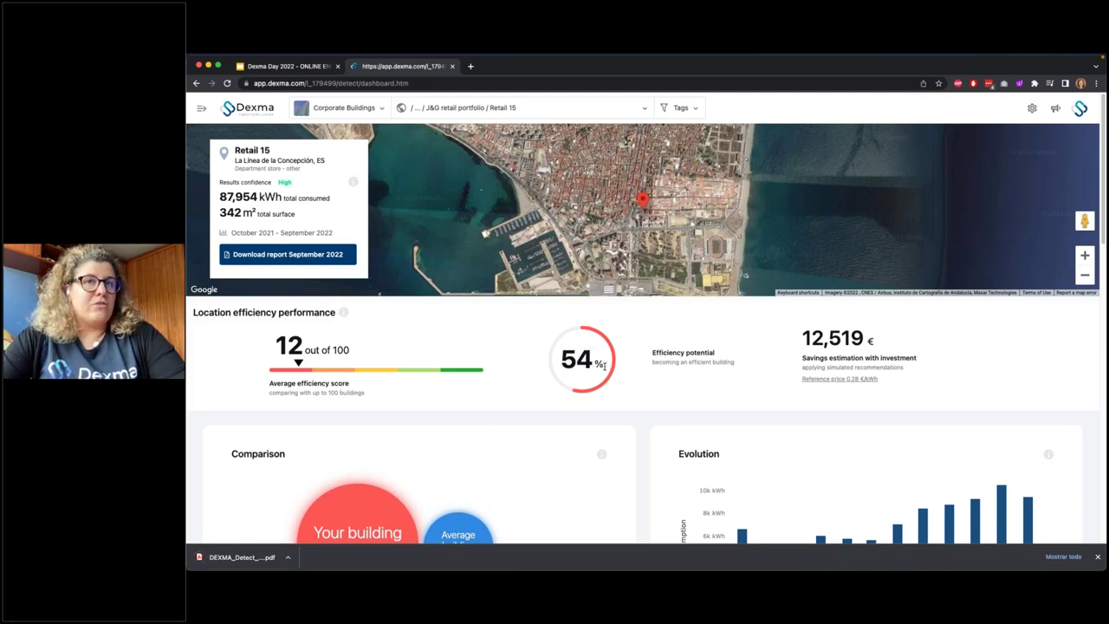
scroll(745, 386, down, 1)
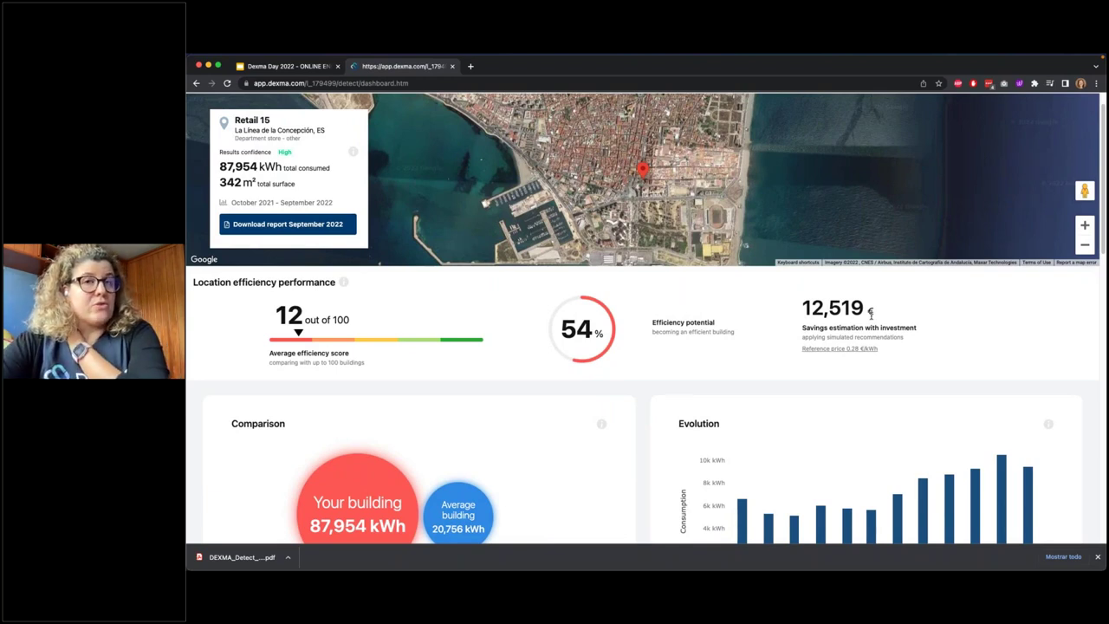
scroll(870, 315, down, 3)
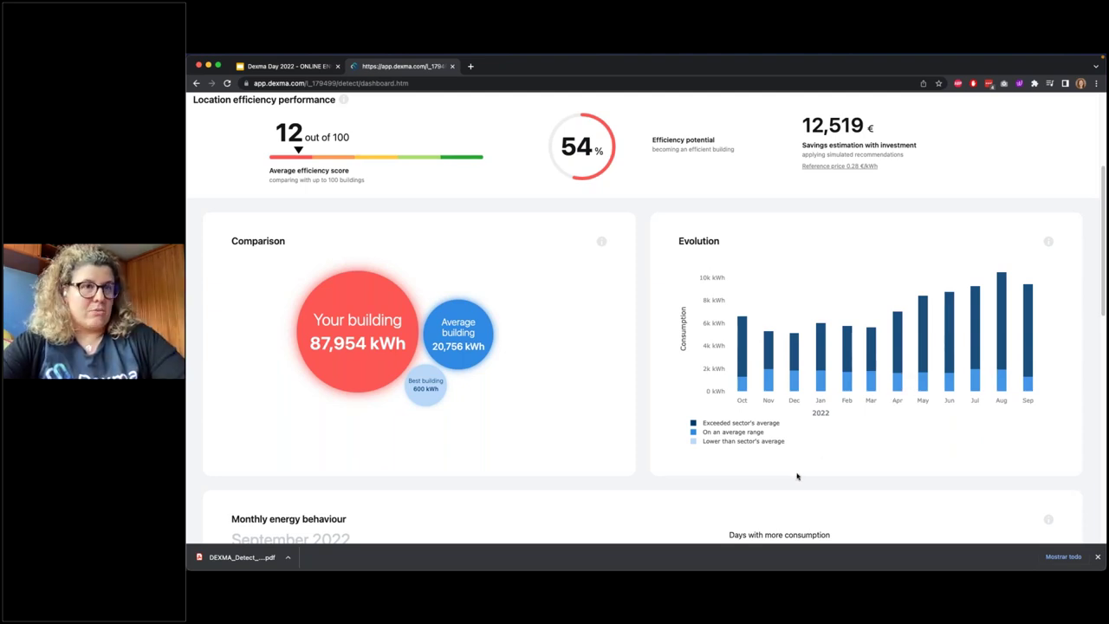
scroll(637, 476, down, 8)
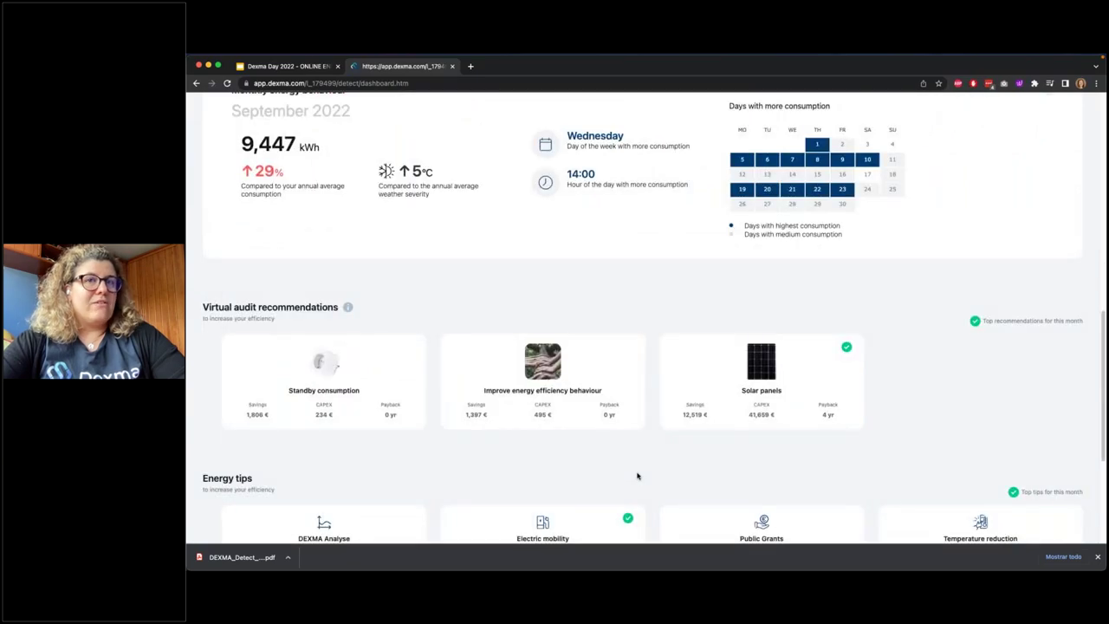
Step: Review the details of the Solar panels and Improve energy efficiency behaviour recommendations, and read the energy tips
scroll(325, 385, down, 2)
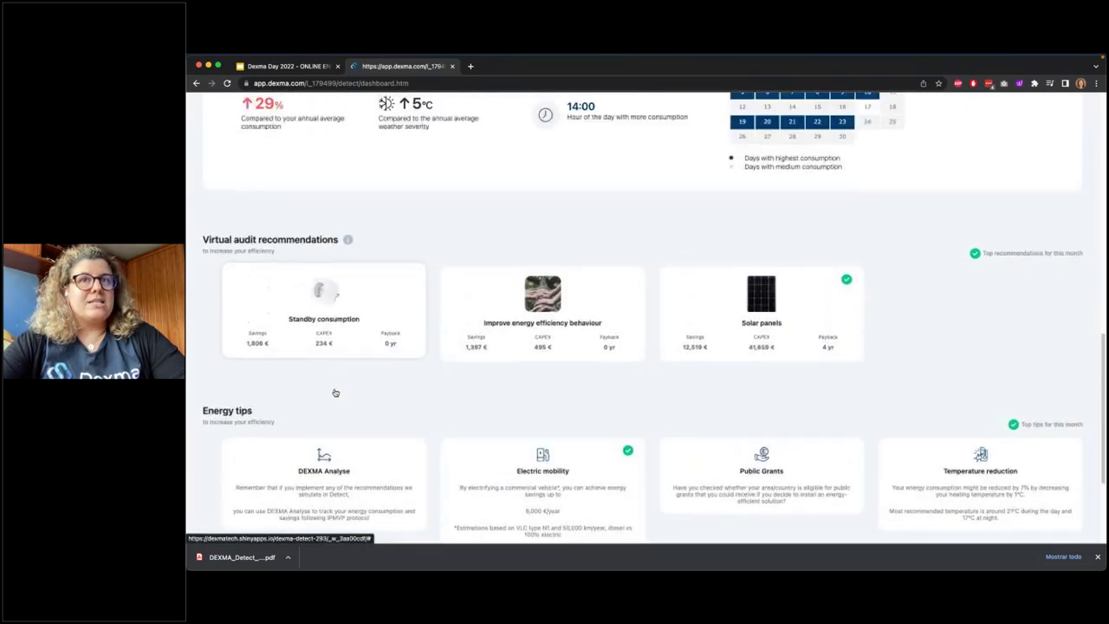
click(762, 316)
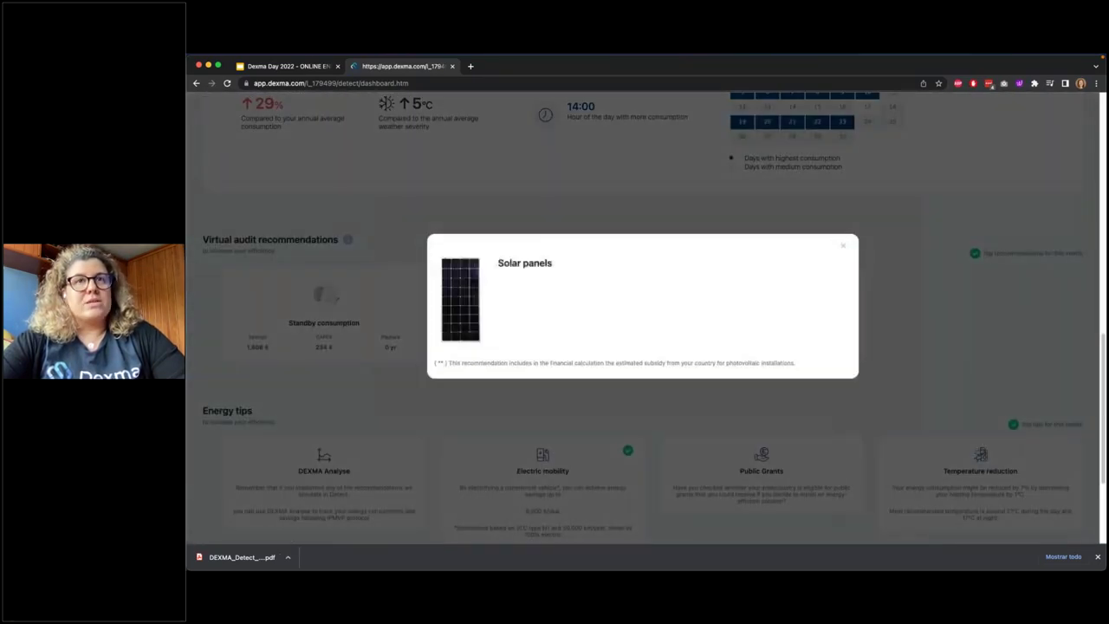
scroll(671, 387, down, 1)
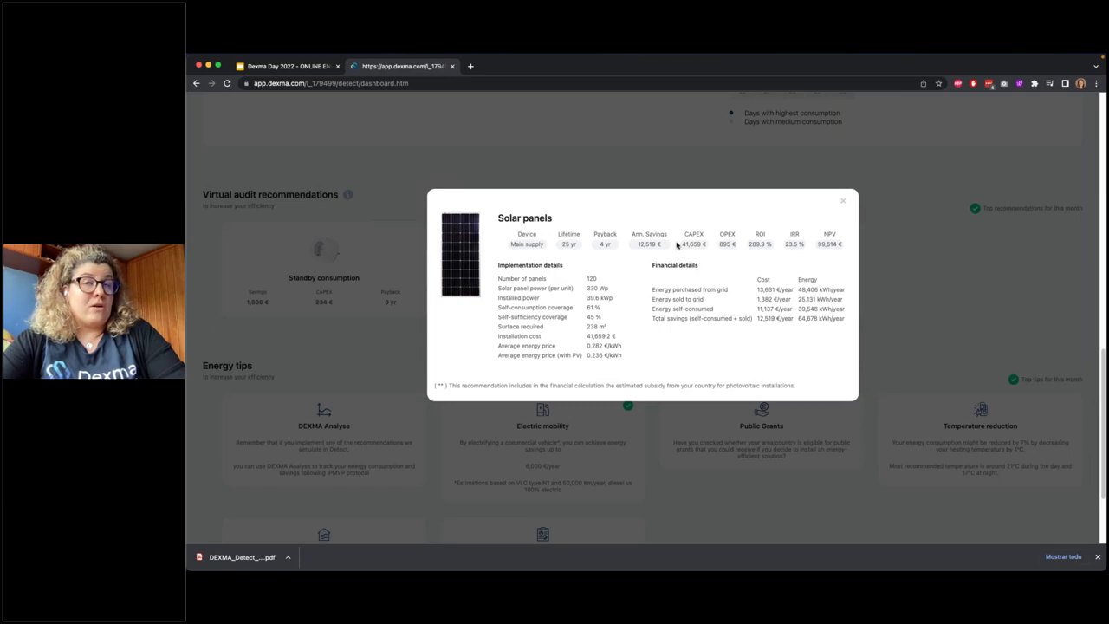
click(843, 204)
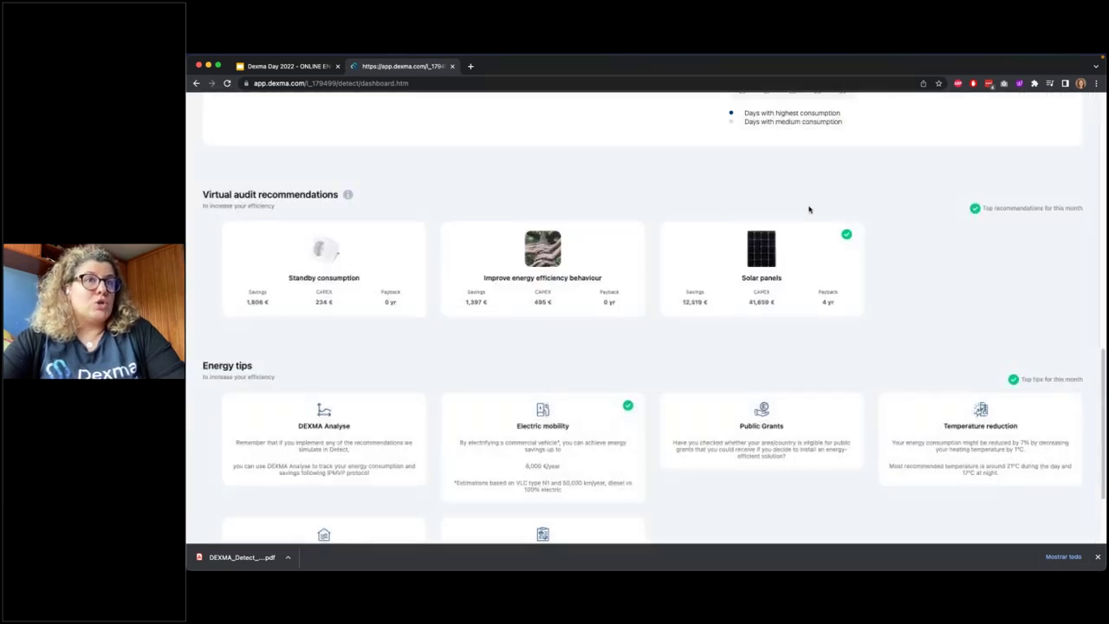
click(530, 270)
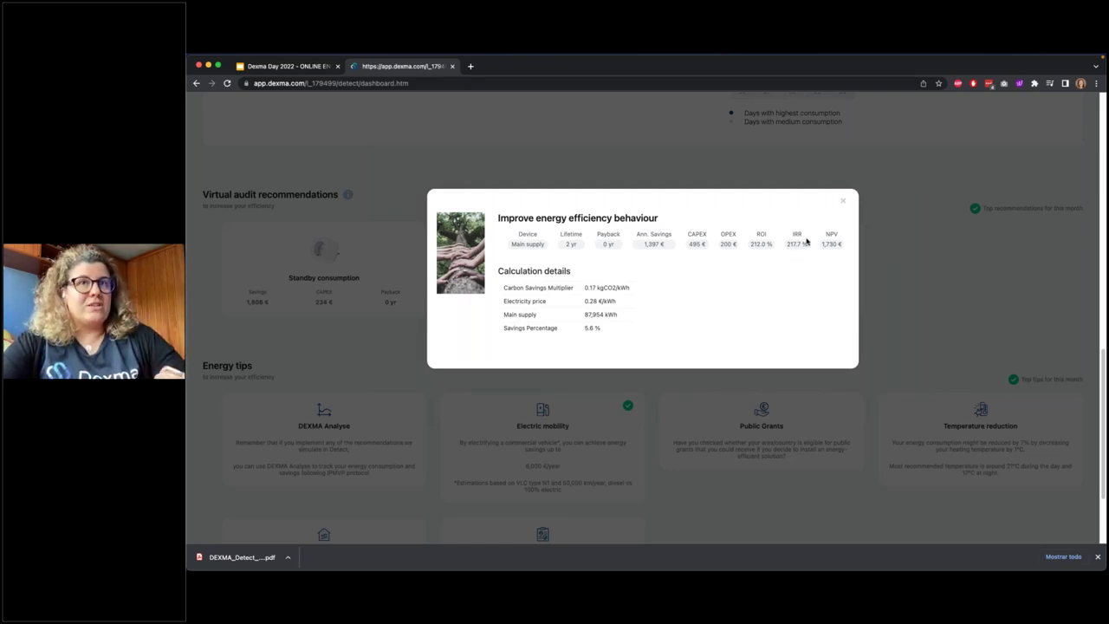
click(842, 200)
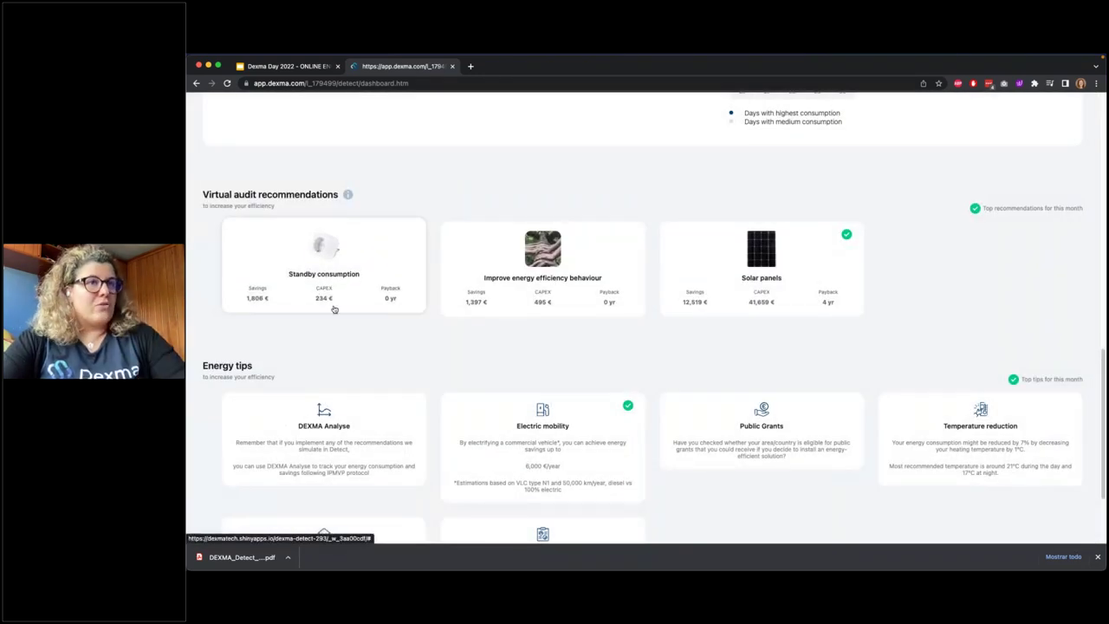
scroll(440, 372, down, 3)
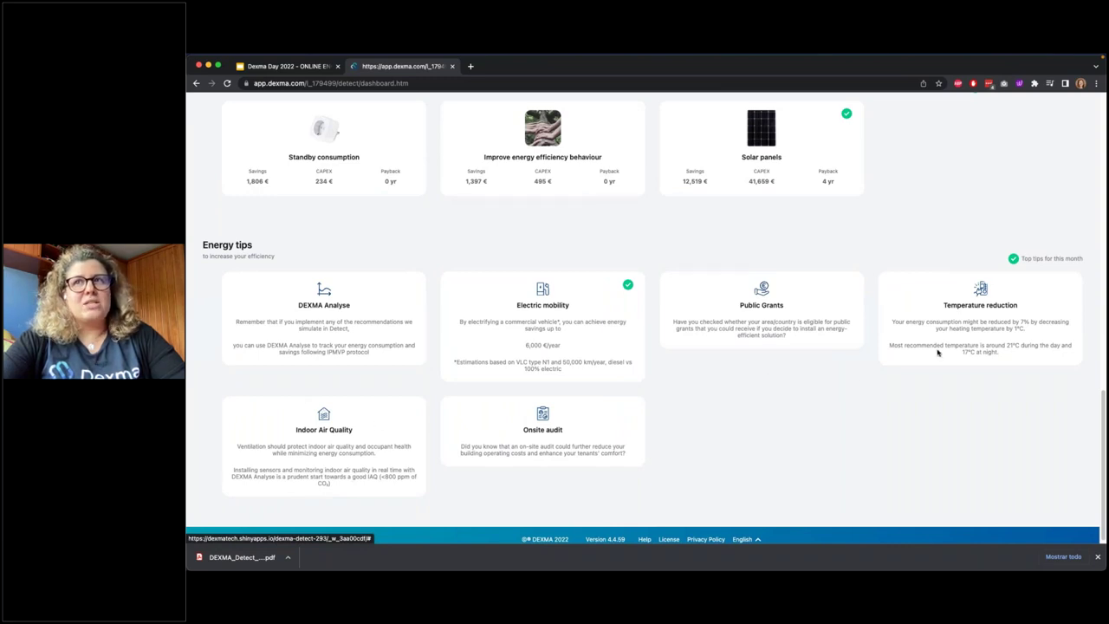
Step: Open the downloaded Retail 15 energy report PDF, read it through, and return to the location's dashboard
scroll(855, 351, up, 15)
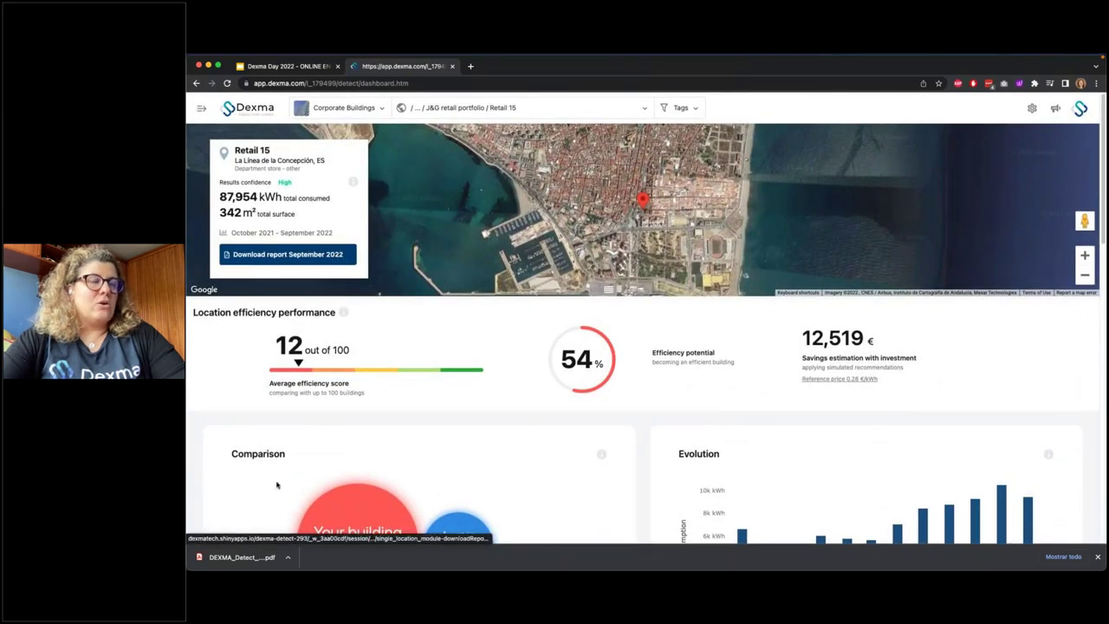
click(239, 559)
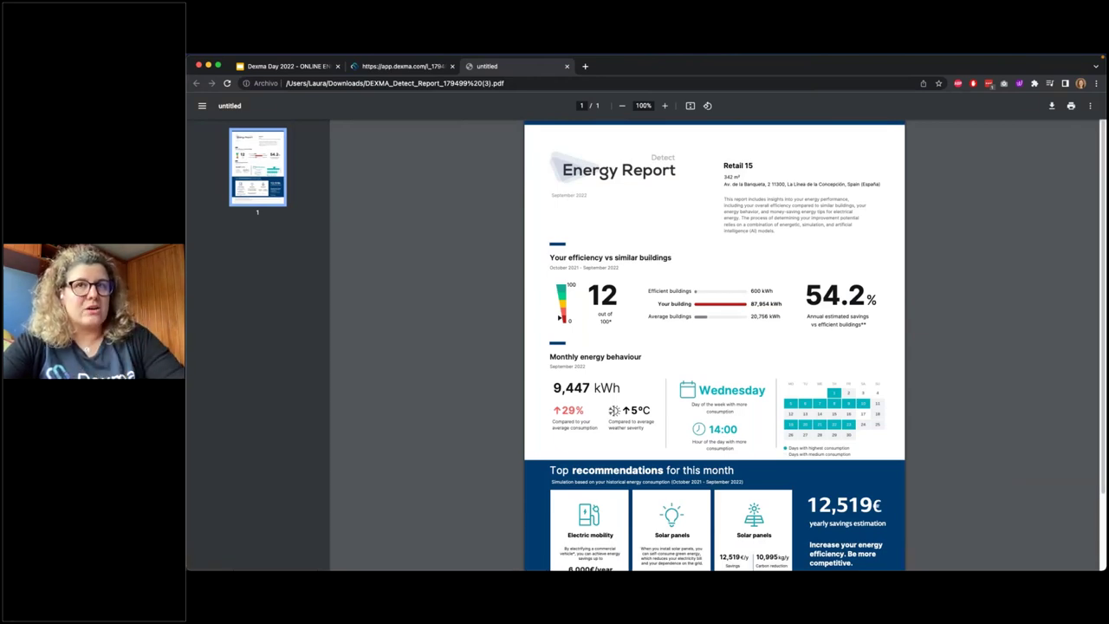
scroll(714, 346, down, 2)
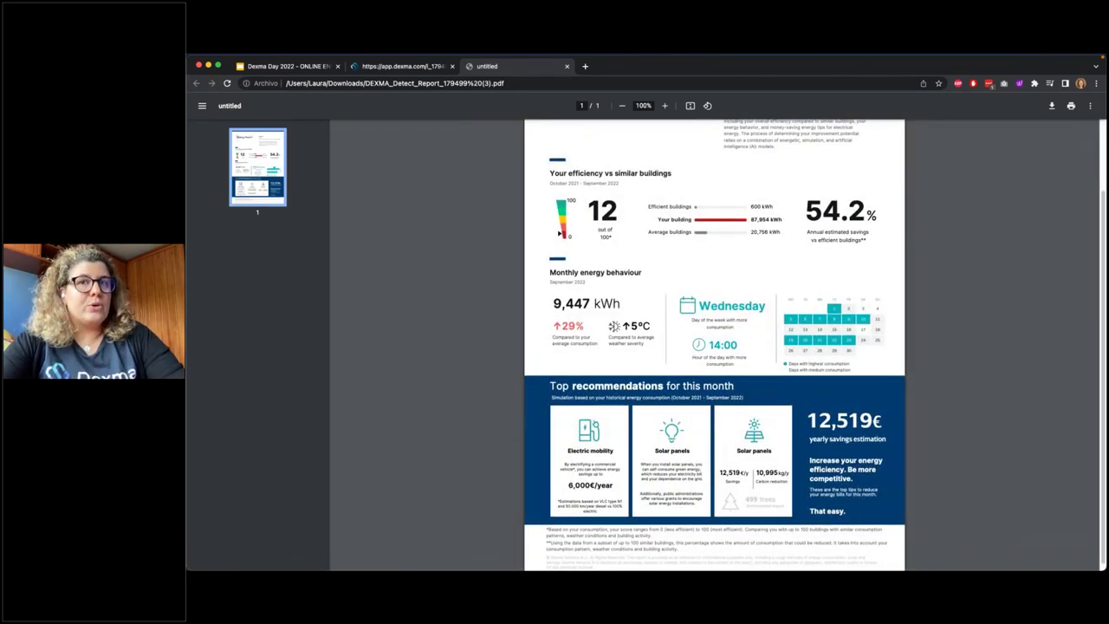
scroll(713, 346, up, 2)
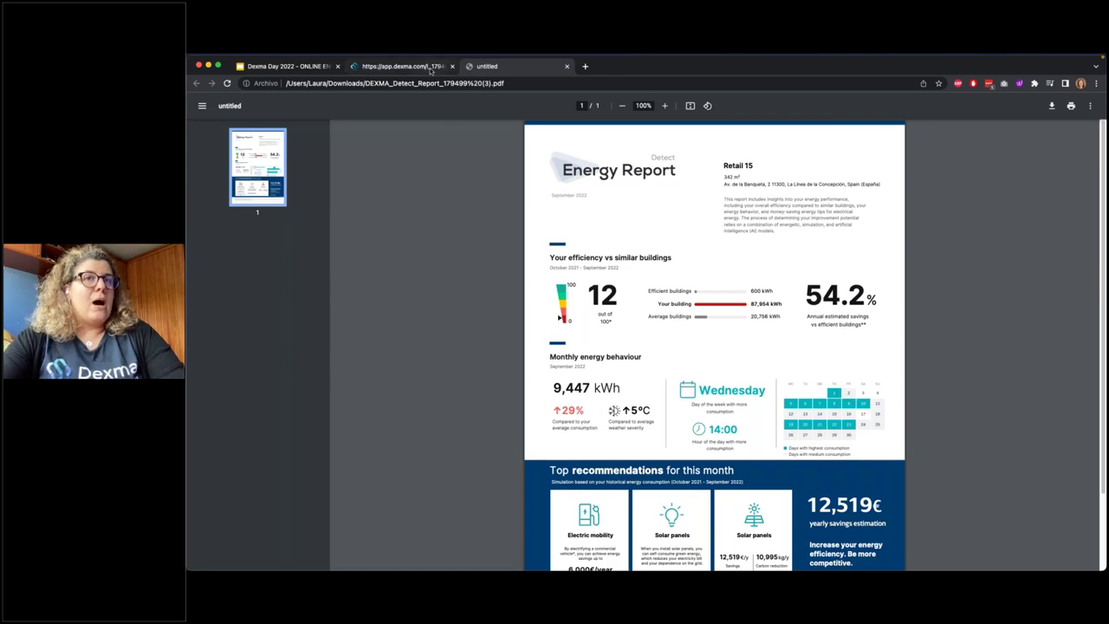
click(403, 66)
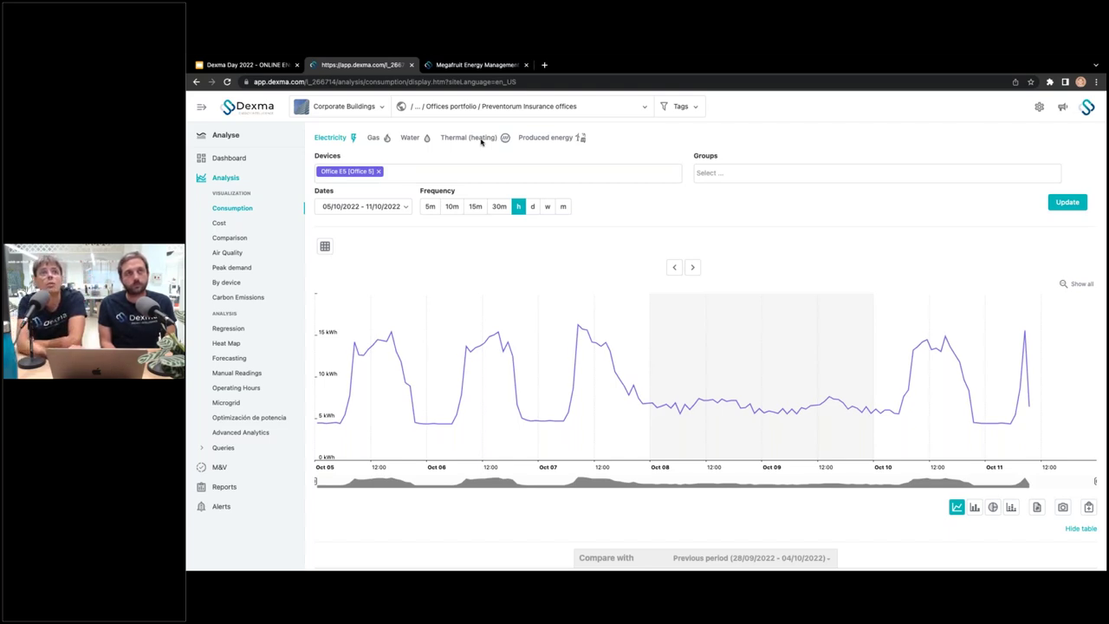
Step: Add the devices Office E1, Office E2 and Office E4 to the Office E5 electricity consumption analysis
click(448, 176)
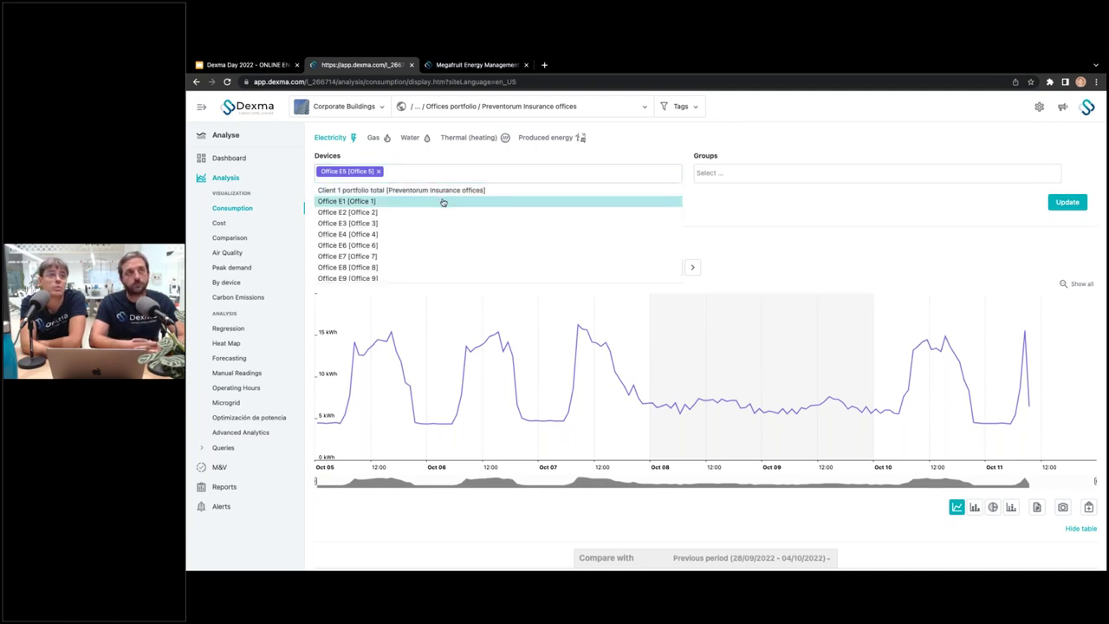
click(440, 201)
click(491, 177)
click(480, 205)
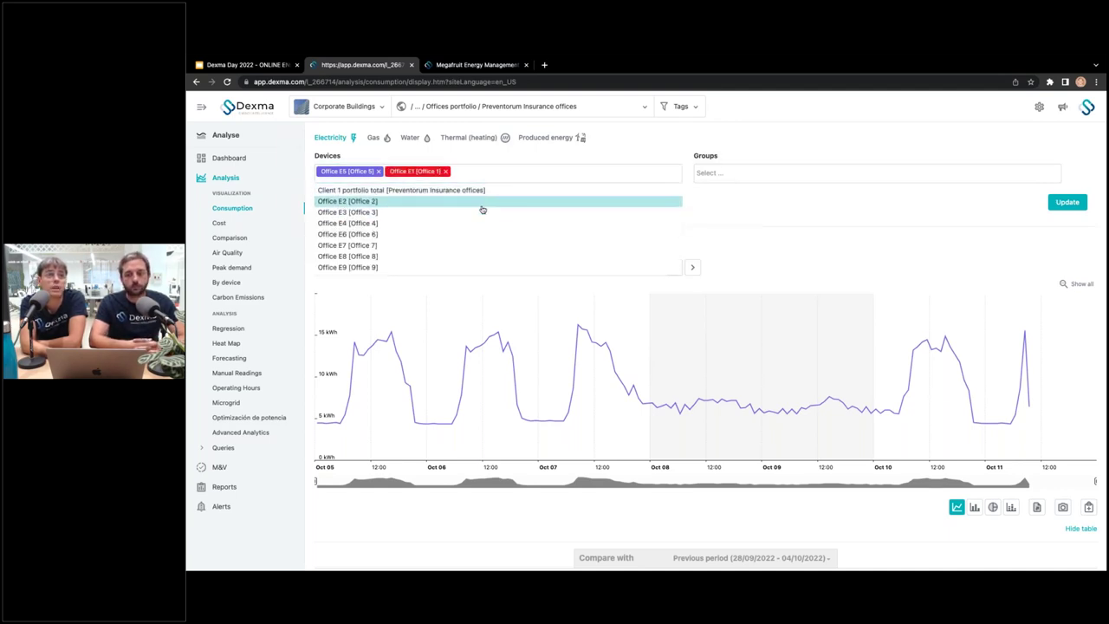
click(554, 173)
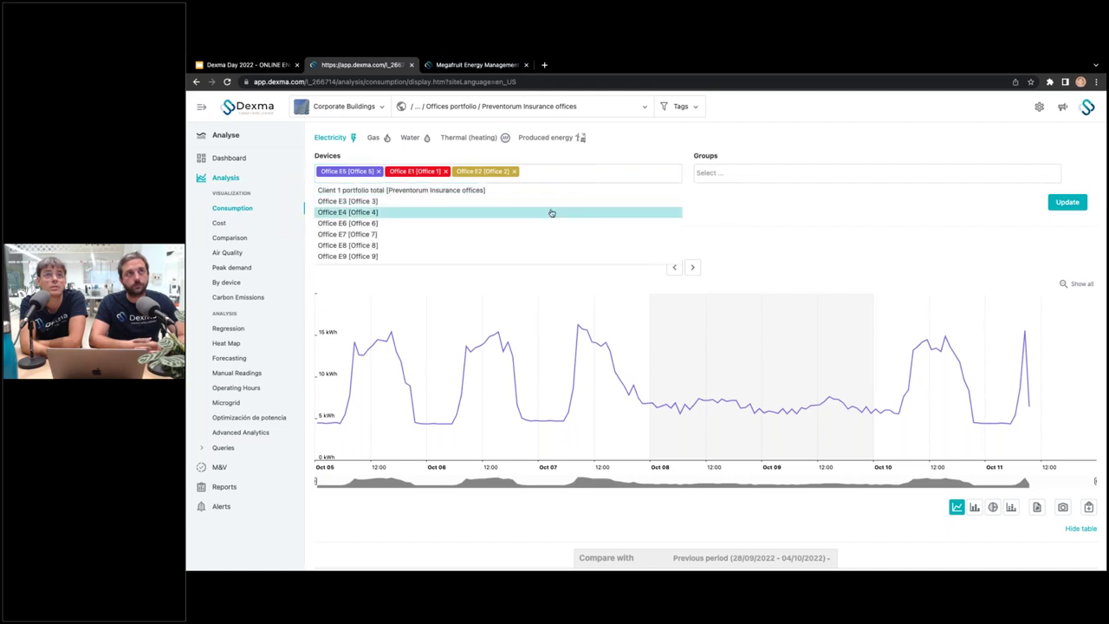
click(549, 213)
Step: Update the consumption chart to cover So far this year at monthly frequency
click(394, 208)
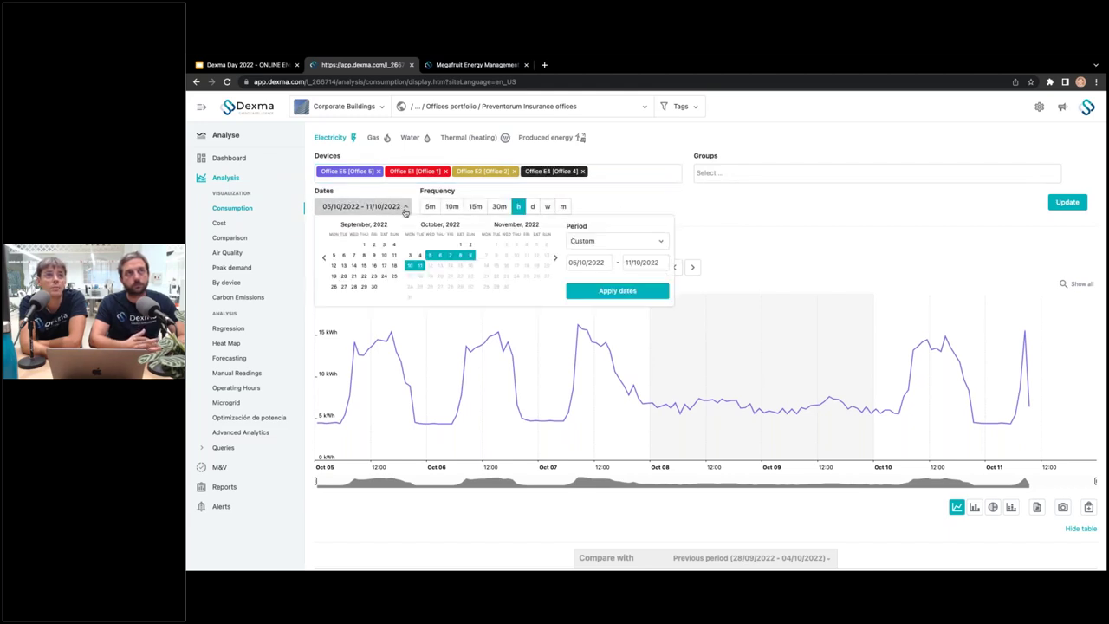
click(611, 240)
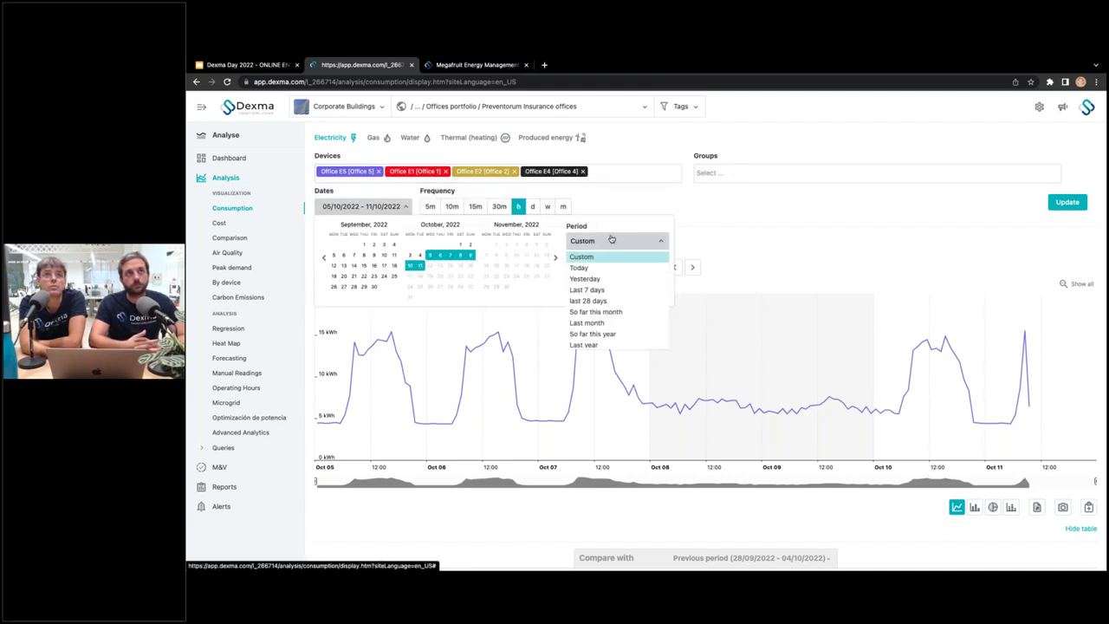
click(620, 333)
click(643, 290)
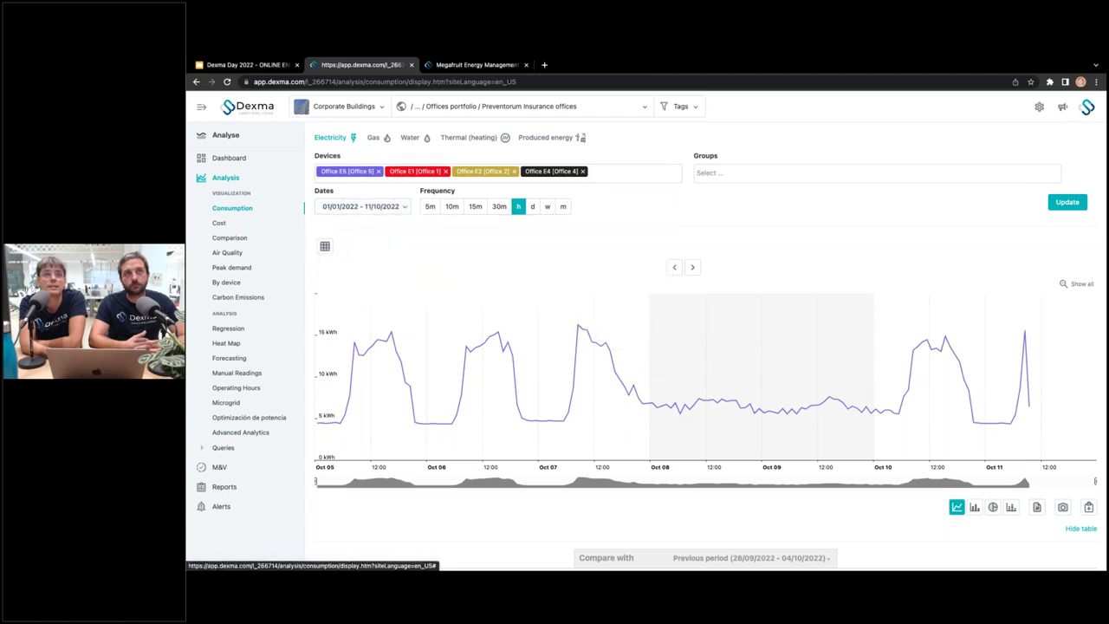
click(562, 209)
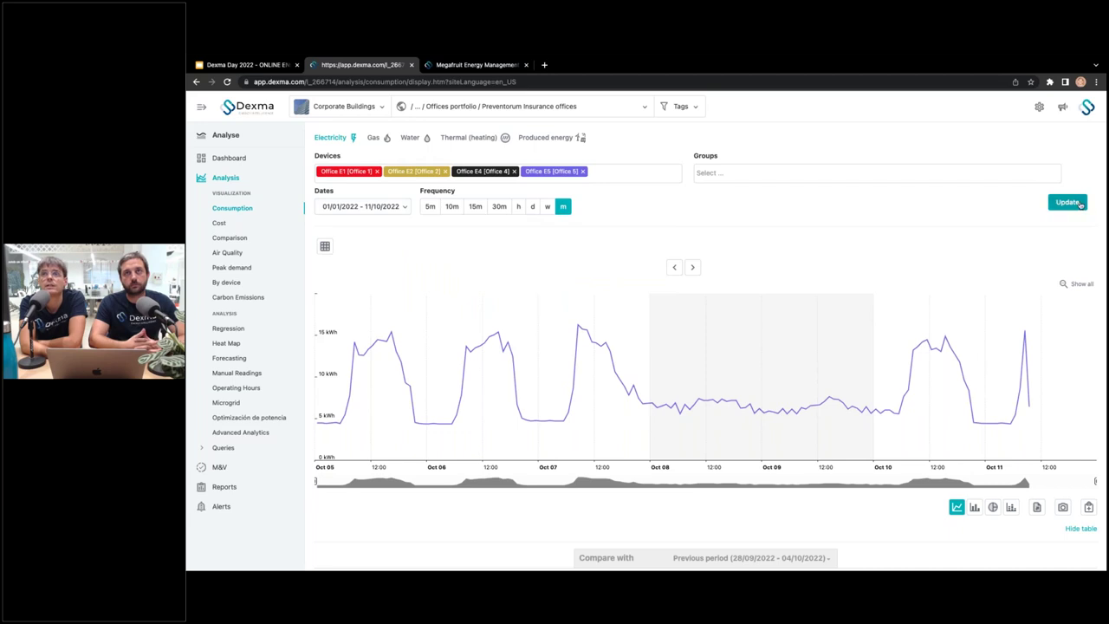
click(1075, 203)
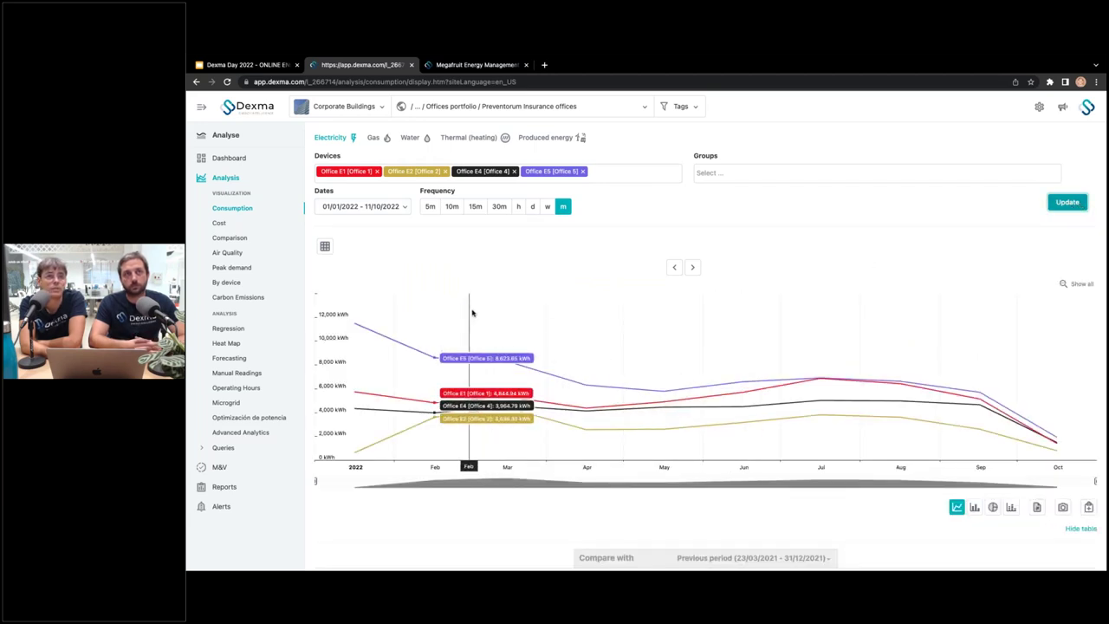
Step: Show the four offices' consumption as a bar chart, a pie chart and finally a stacked column chart
scroll(640, 319, down, 1)
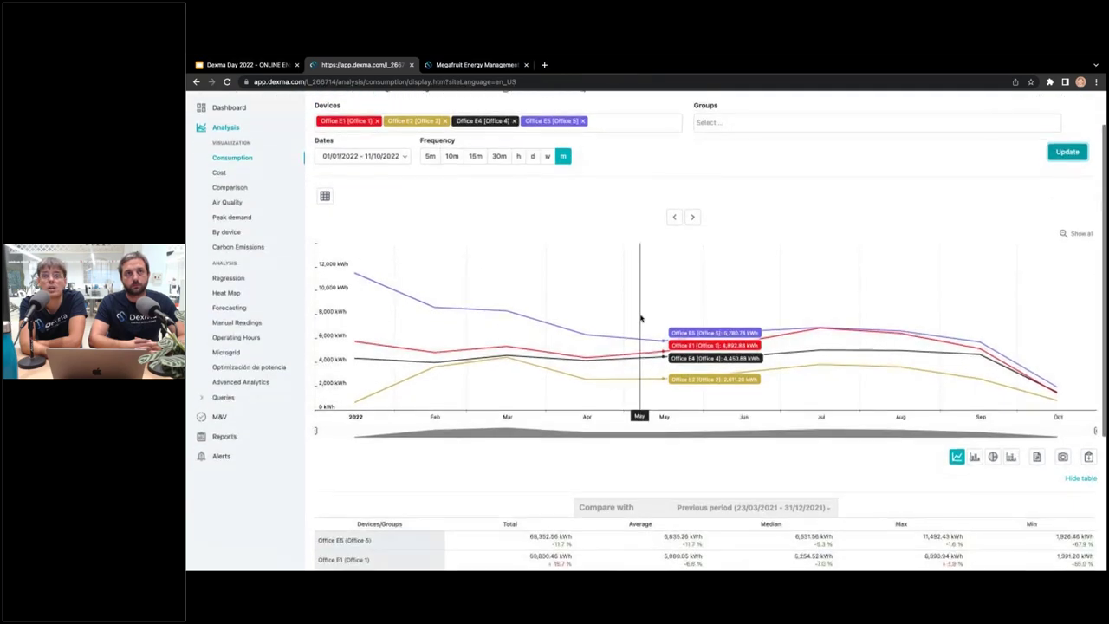
click(975, 442)
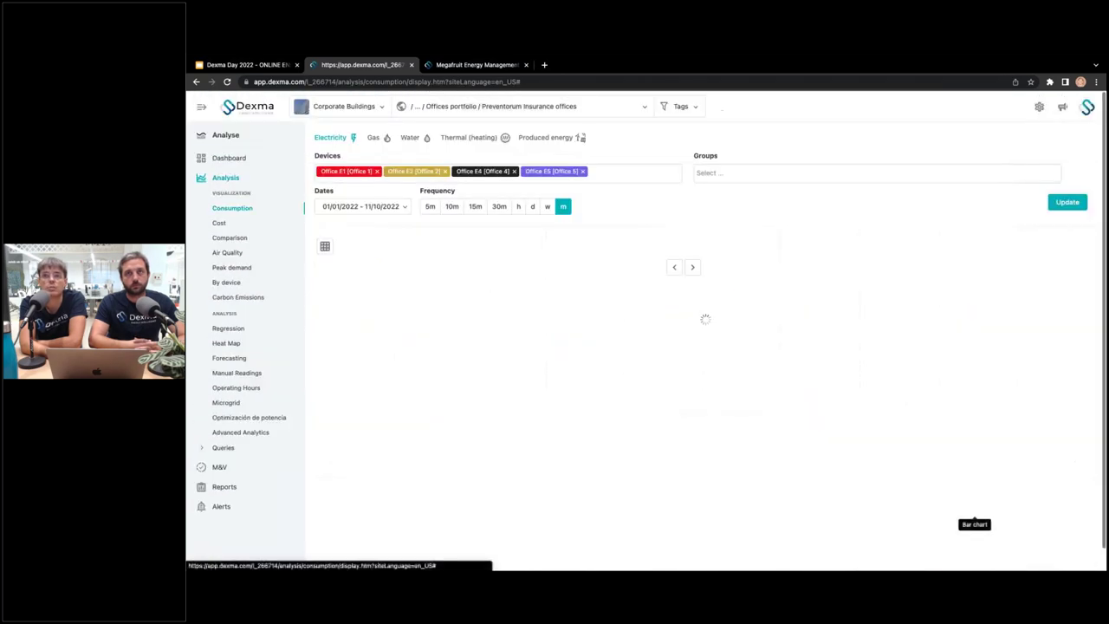
scroll(975, 507, down, 1)
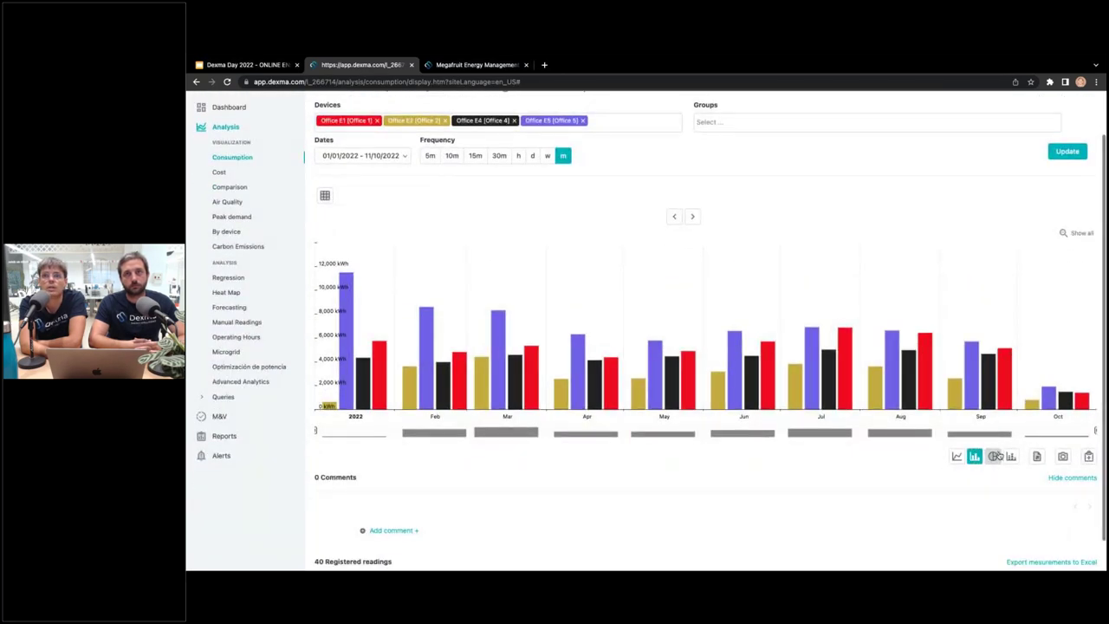
click(993, 456)
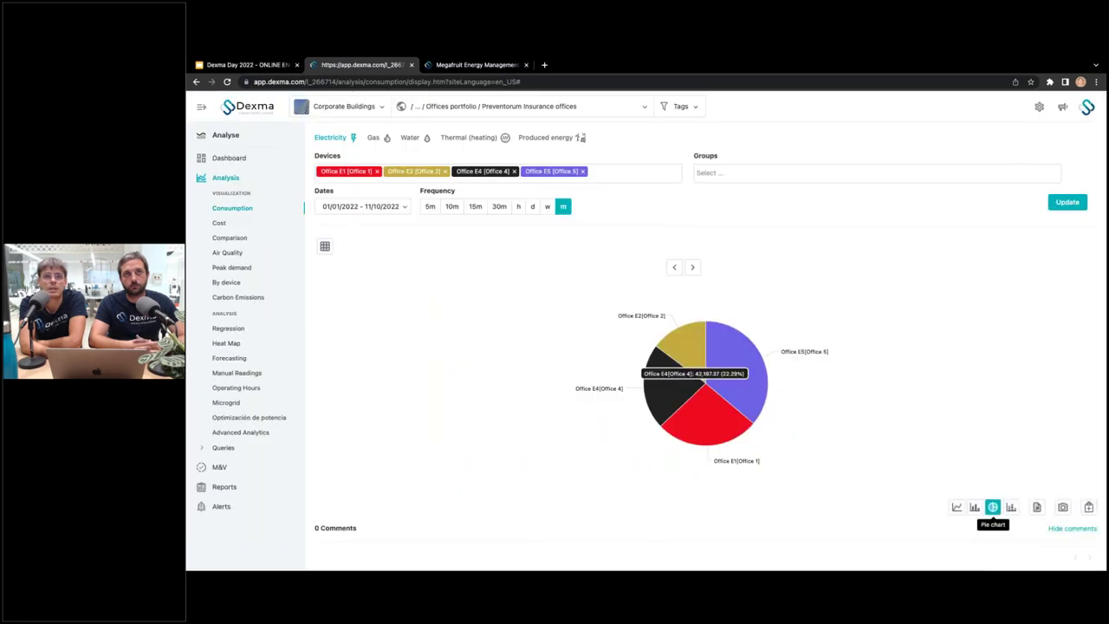
scroll(935, 386, down, 1)
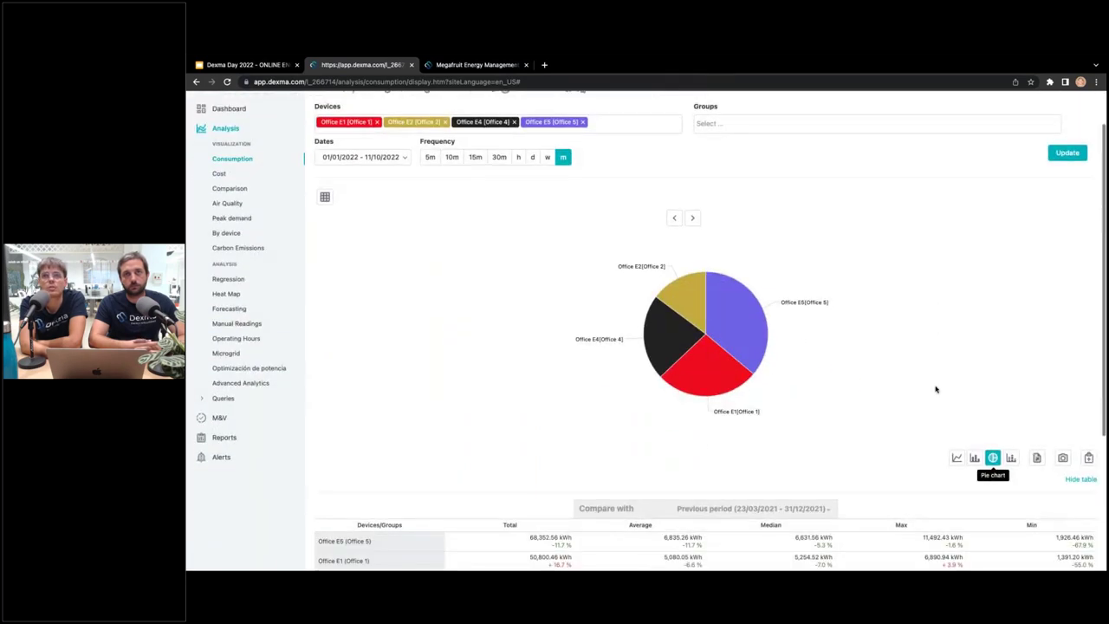
click(1012, 459)
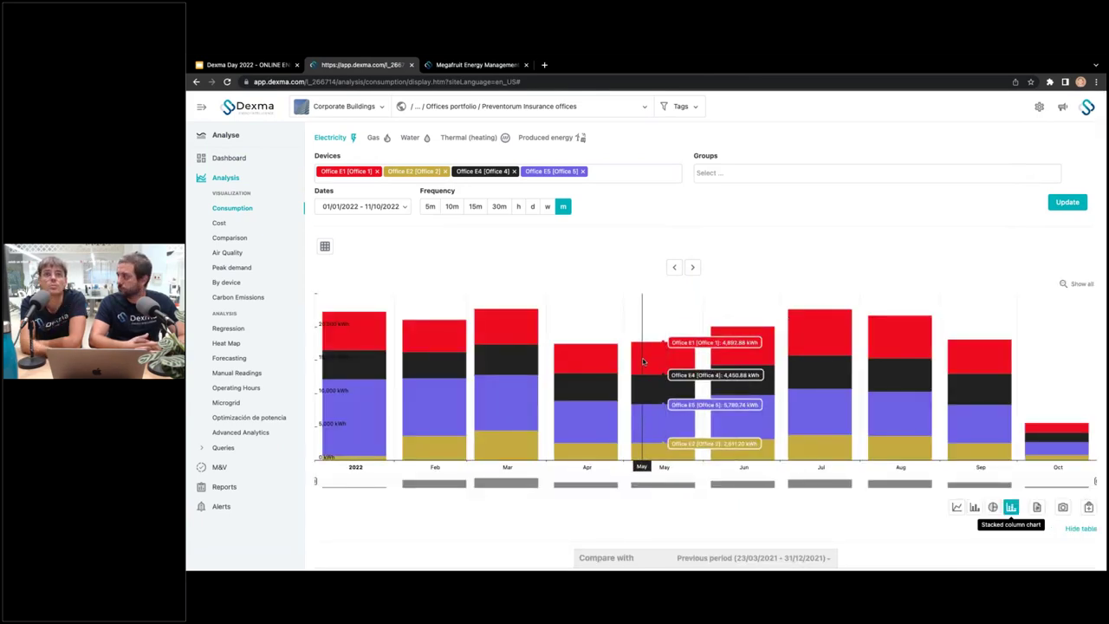
scroll(643, 361, down, 1)
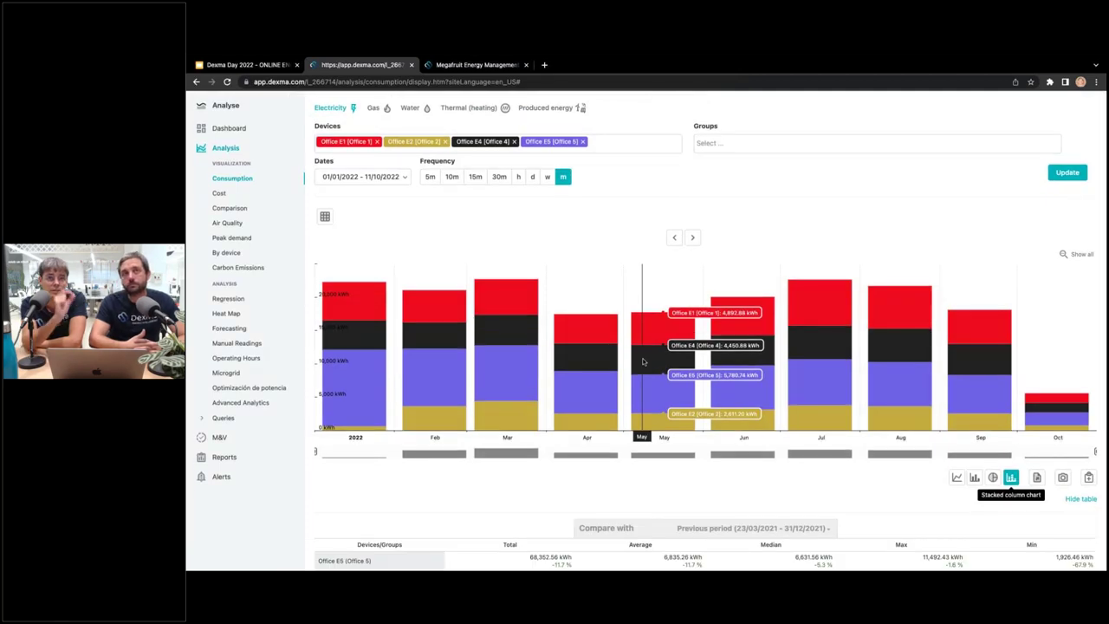
Step: Examine the stacked consumption chart and the table comparing the four offices with the previous period
scroll(853, 391, down, 1)
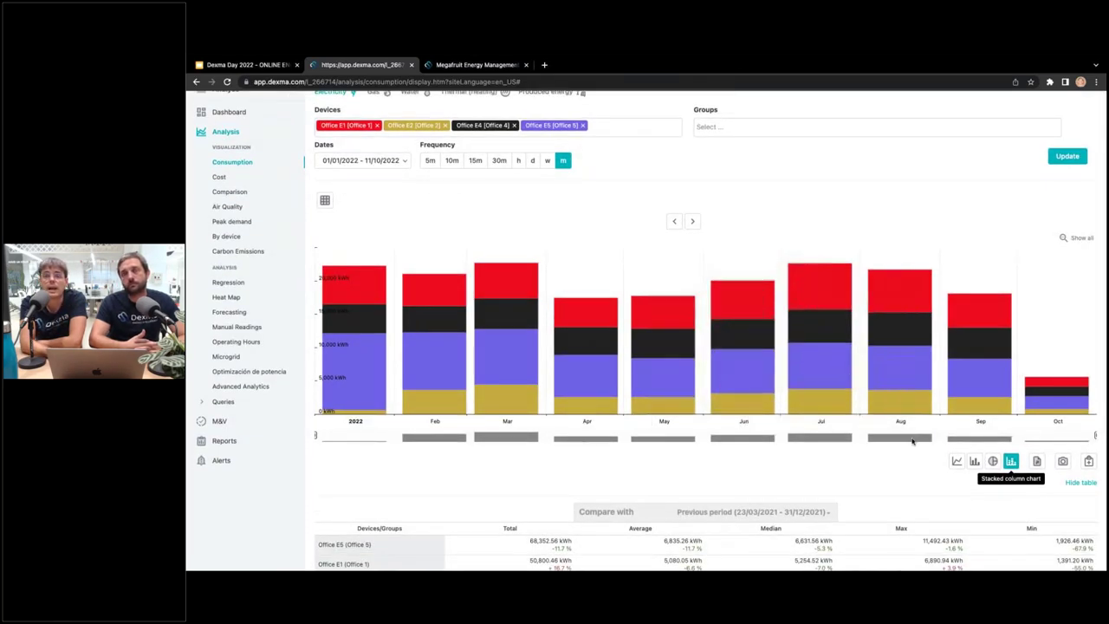
scroll(873, 363, down, 2)
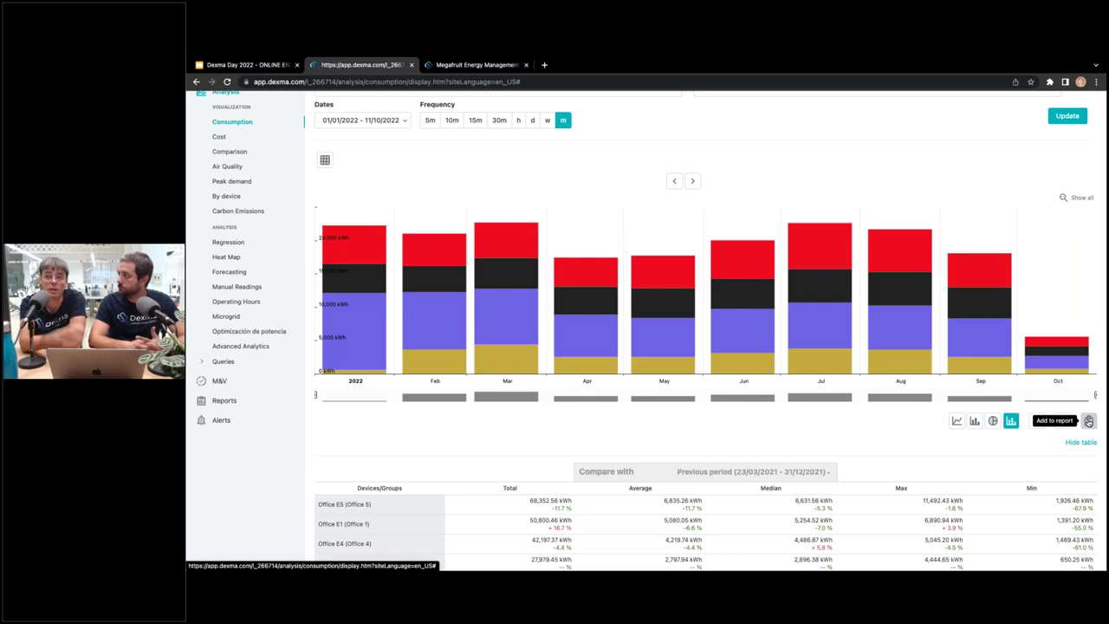
mouse_move(854, 366)
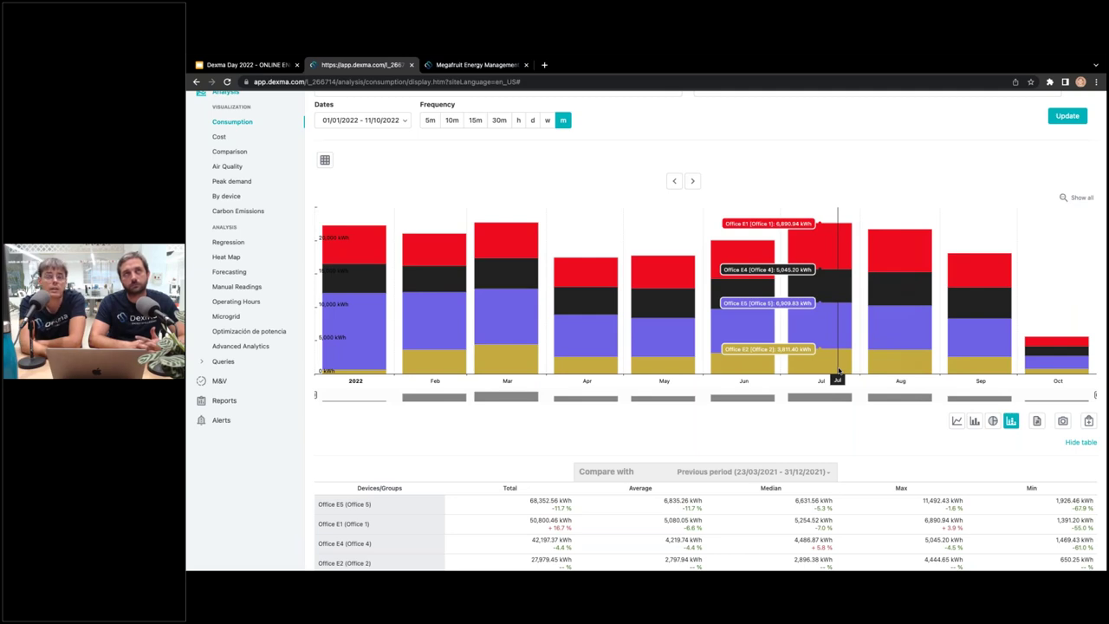
scroll(839, 371, down, 2)
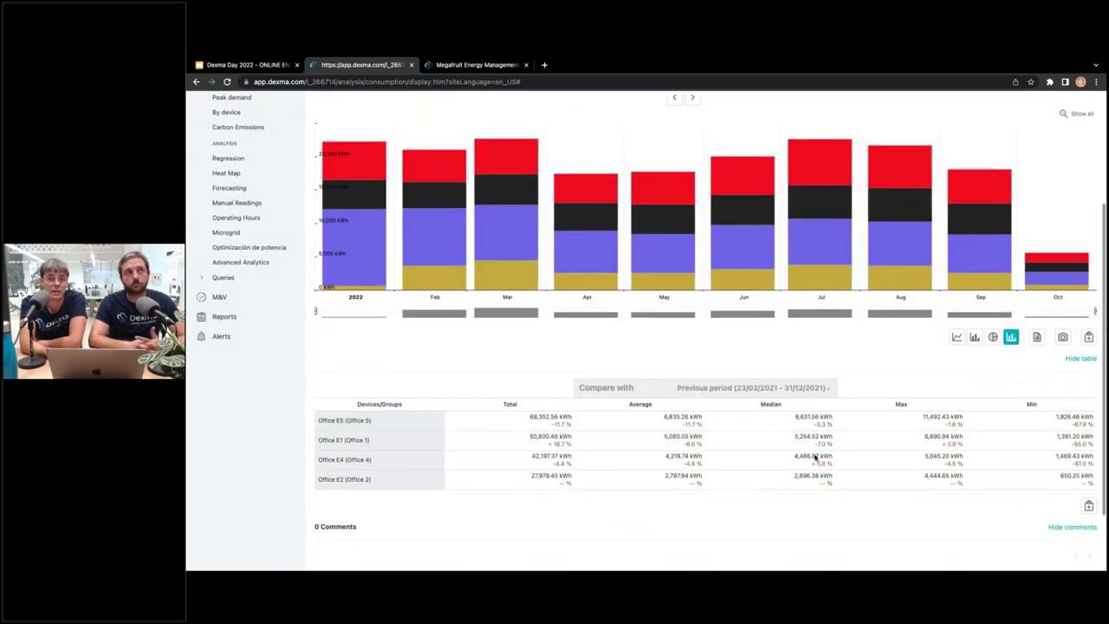
scroll(791, 450, down, 1)
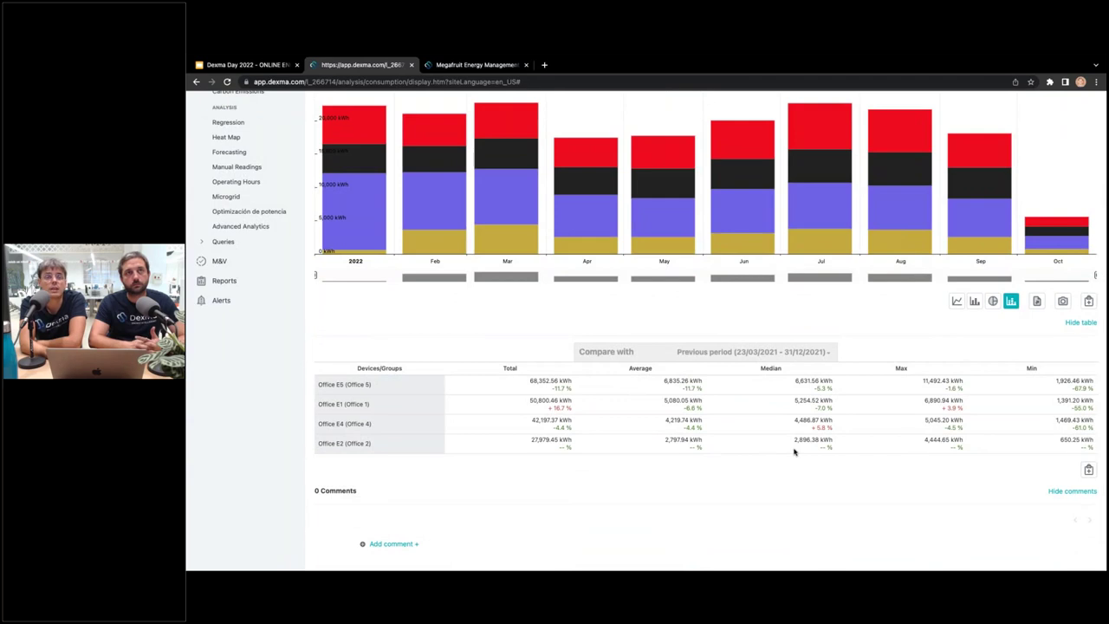
scroll(793, 451, down, 1)
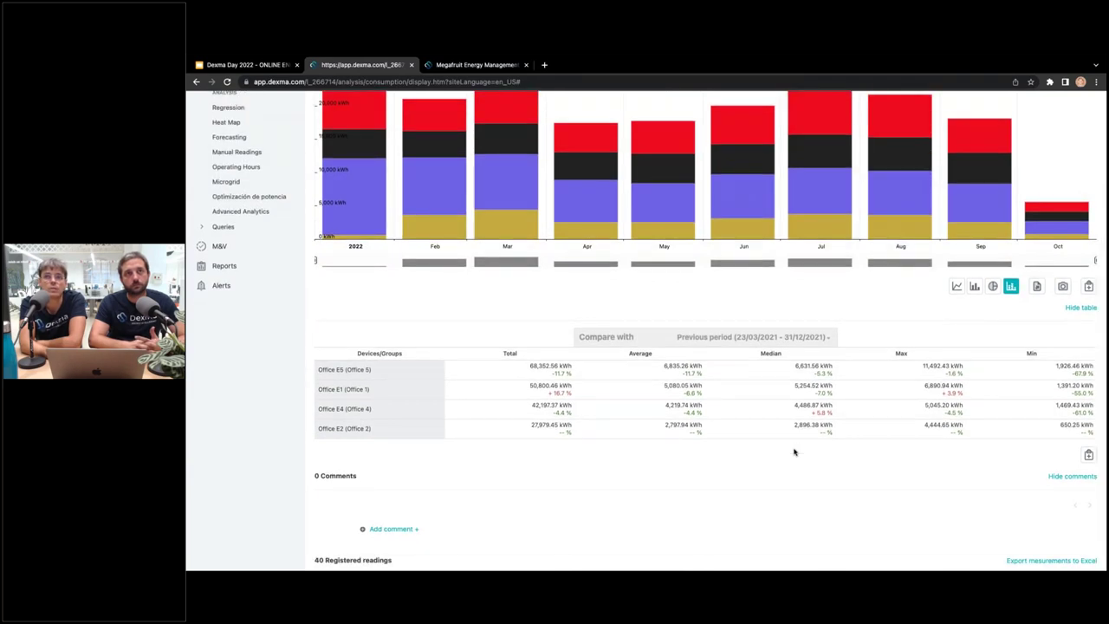
scroll(726, 450, up, 2)
scroll(794, 450, down, 1)
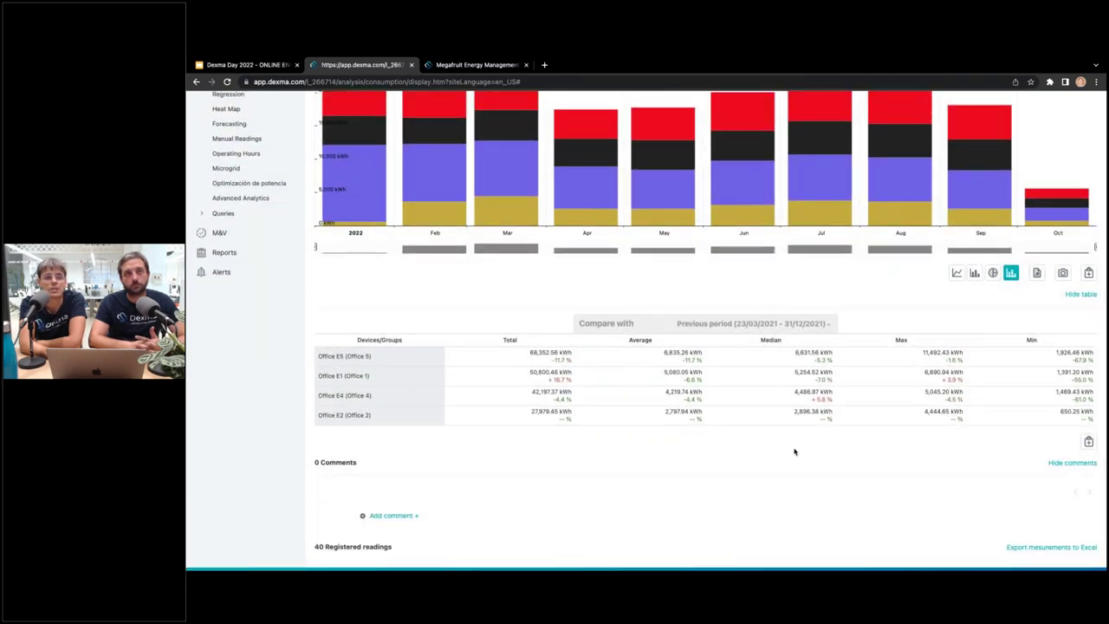
scroll(794, 450, down, 1)
scroll(794, 451, up, 7)
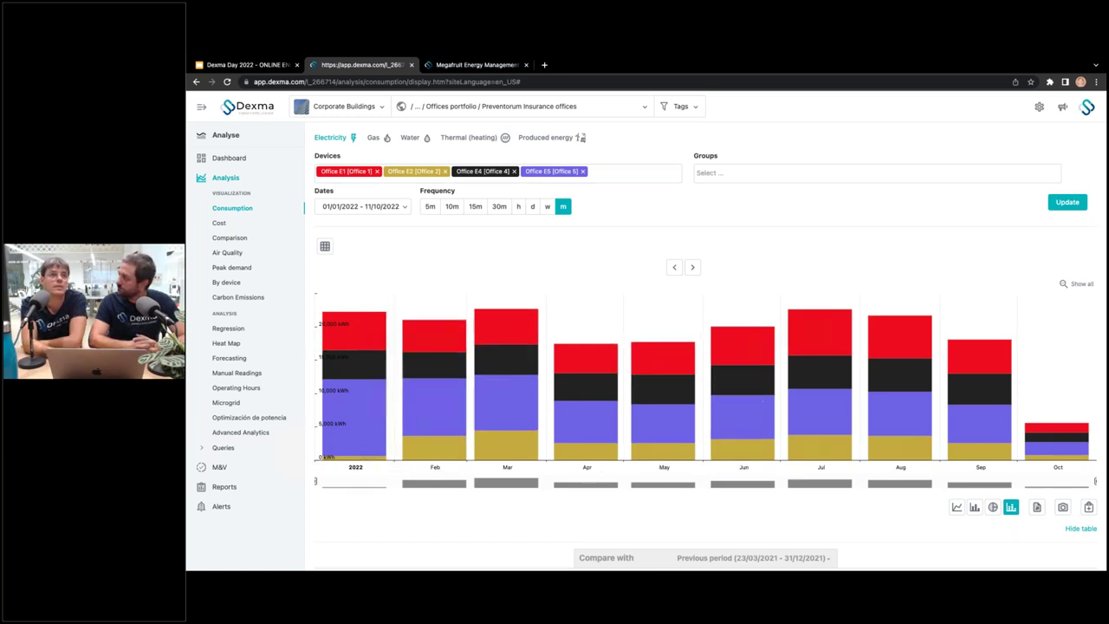
Step: Open the M&V project Medidas eficiencia Real Decreto 14/2022 for the Barcelona Headquarters location
click(245, 467)
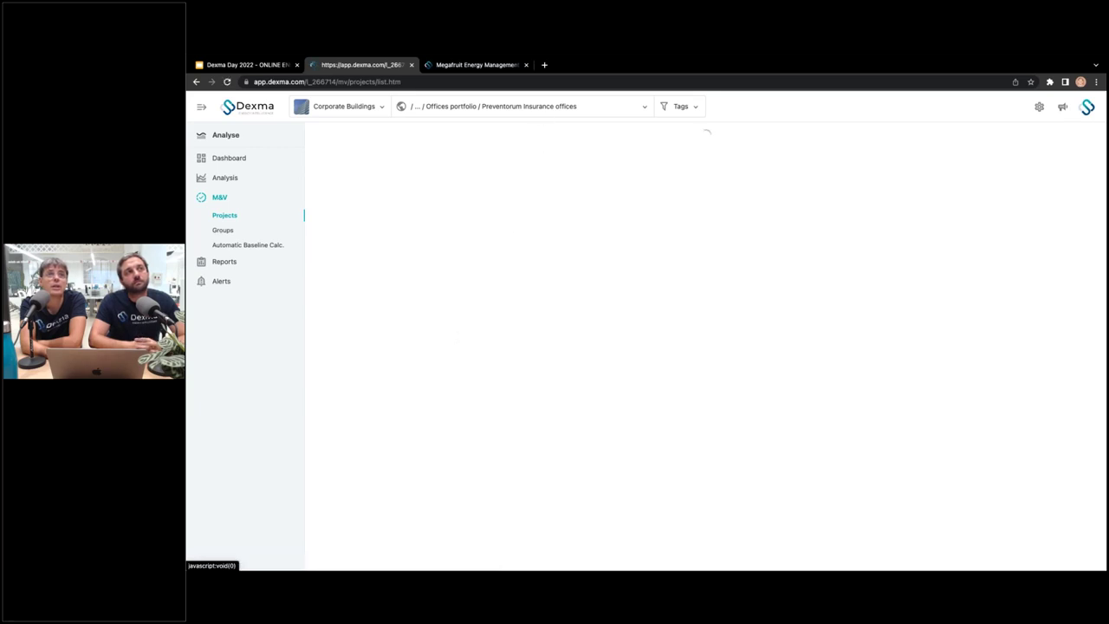
click(537, 106)
scroll(529, 216, up, 5)
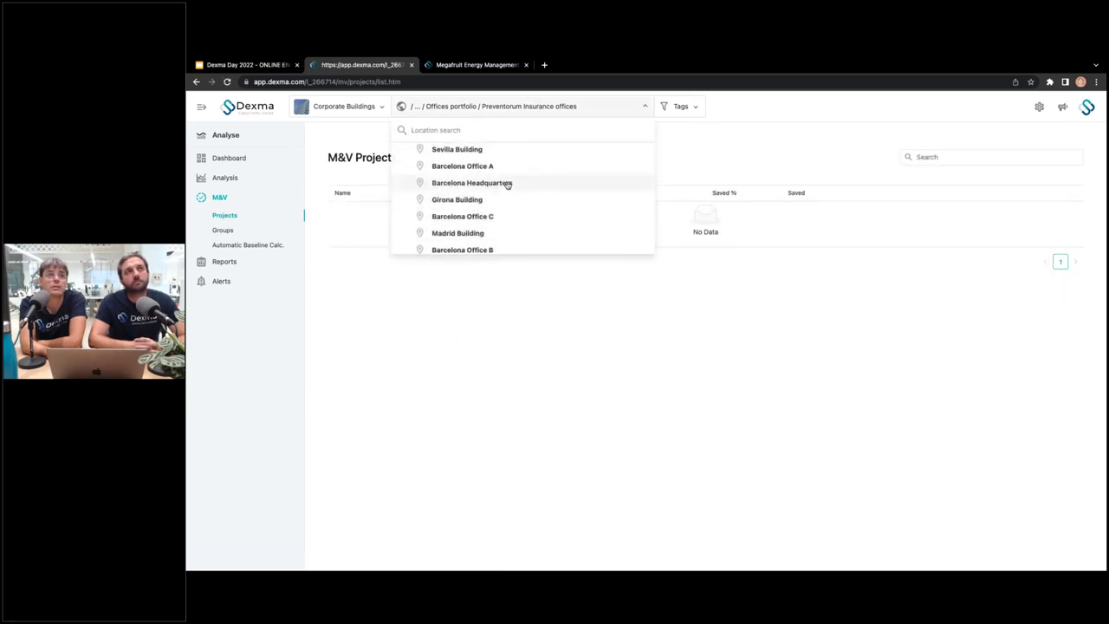
click(508, 183)
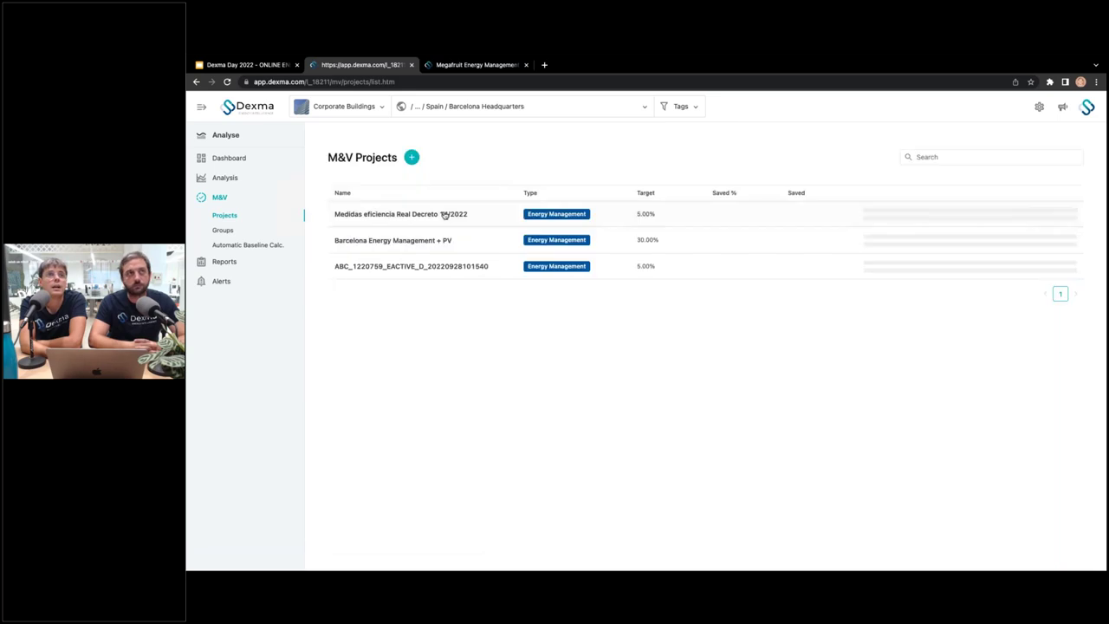
click(444, 214)
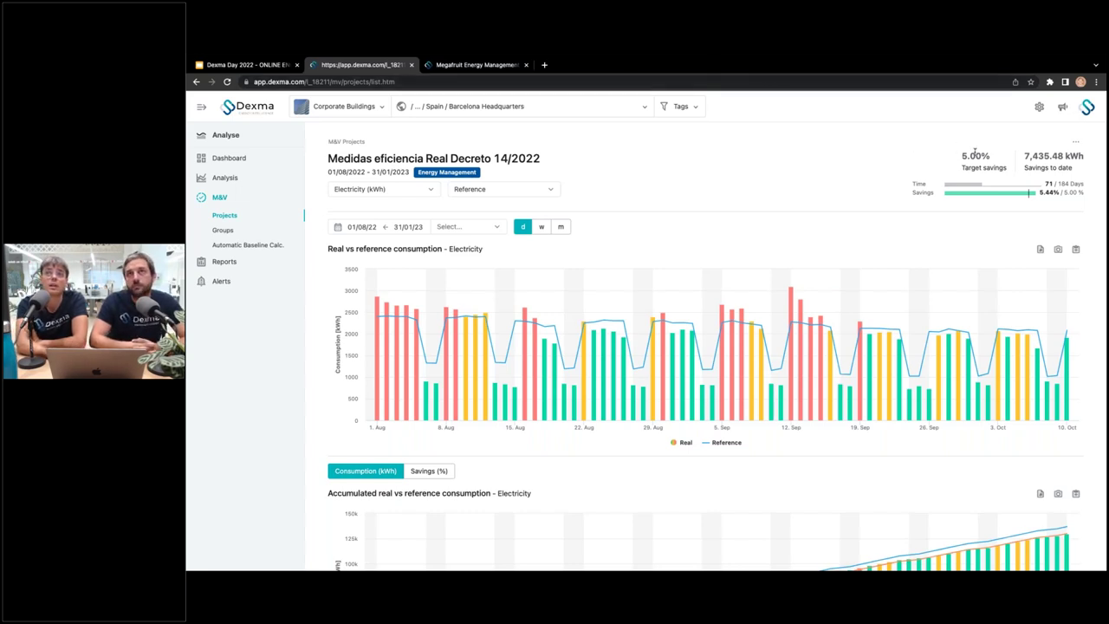
Step: Examine the project's target savings, the daily and accumulated real versus reference consumption charts, and the comparisons against reference and target
drag(984, 158, 961, 158)
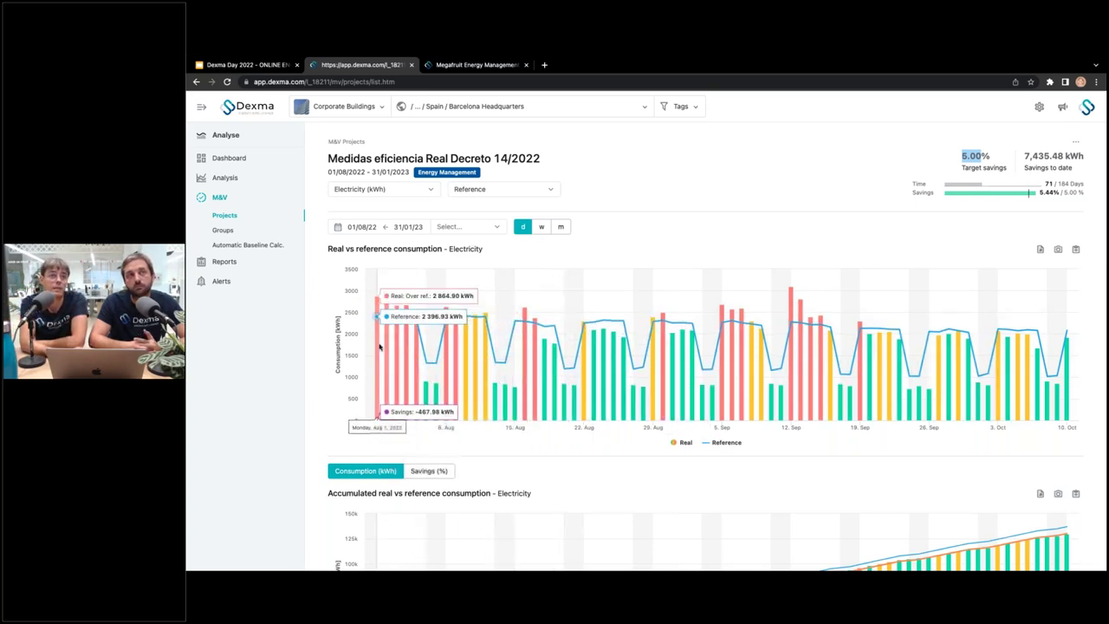
scroll(401, 359, down, 1)
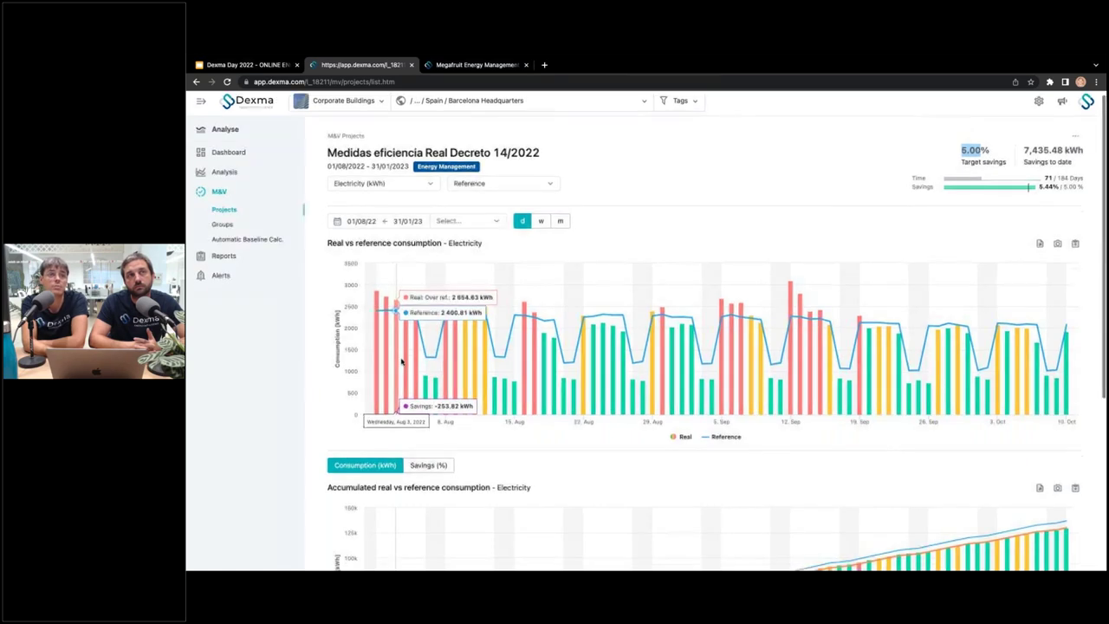
scroll(401, 362, down, 3)
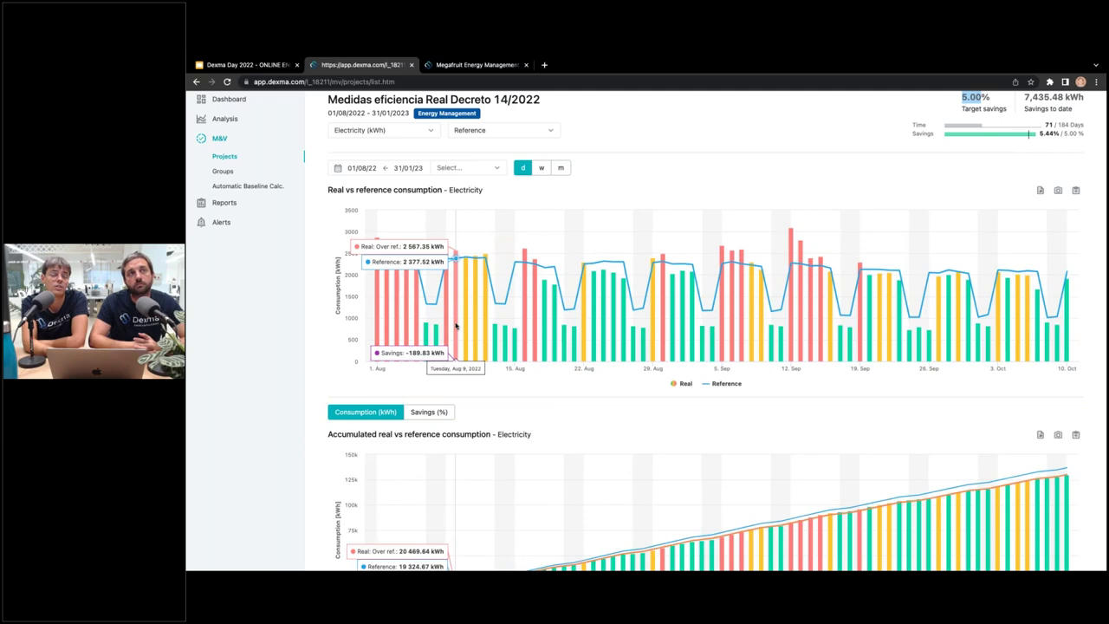
scroll(455, 325, down, 2)
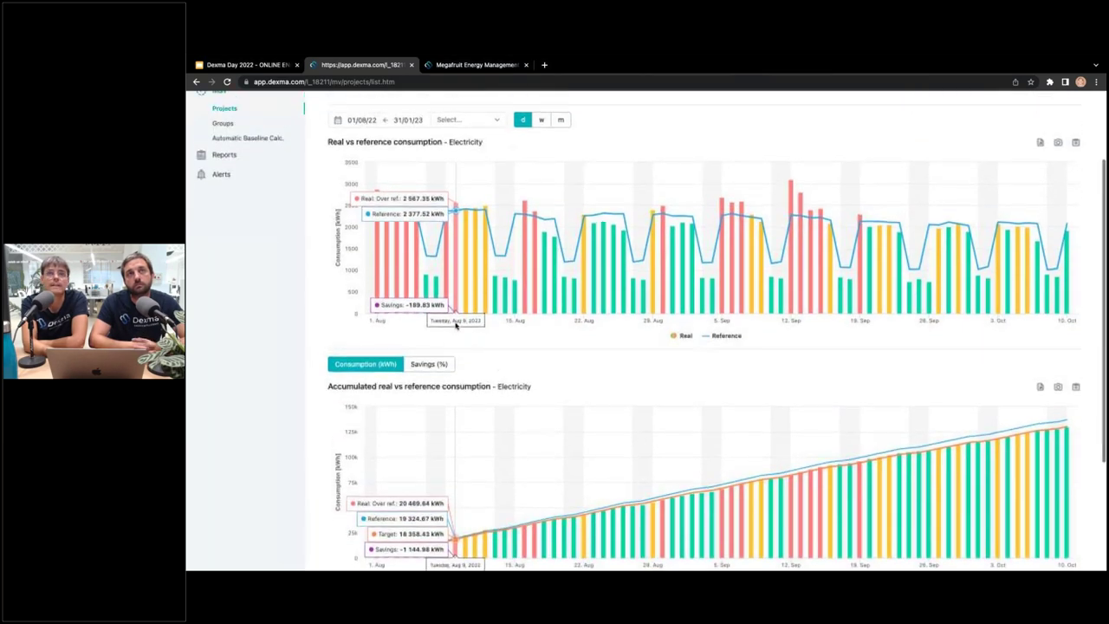
scroll(636, 326, down, 3)
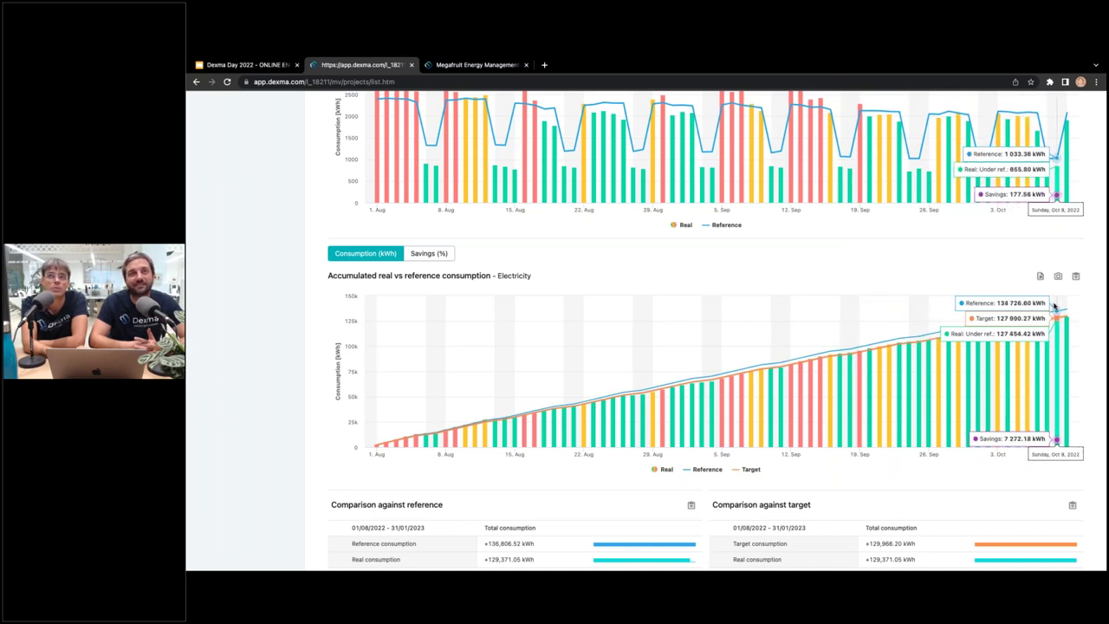
scroll(1054, 308, up, 5)
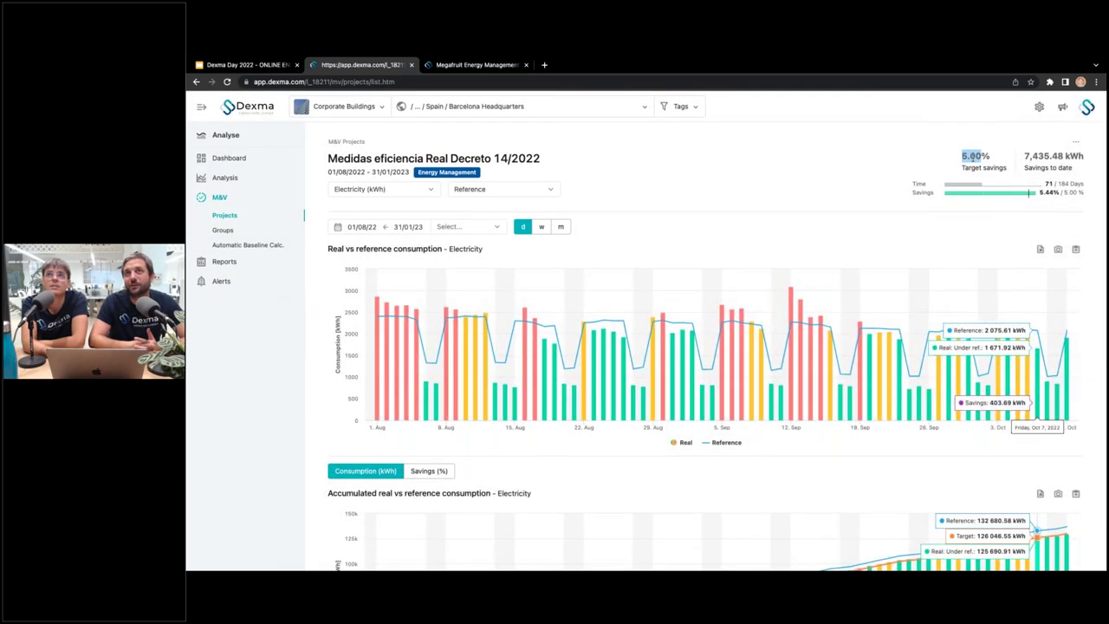
scroll(983, 298, down, 3)
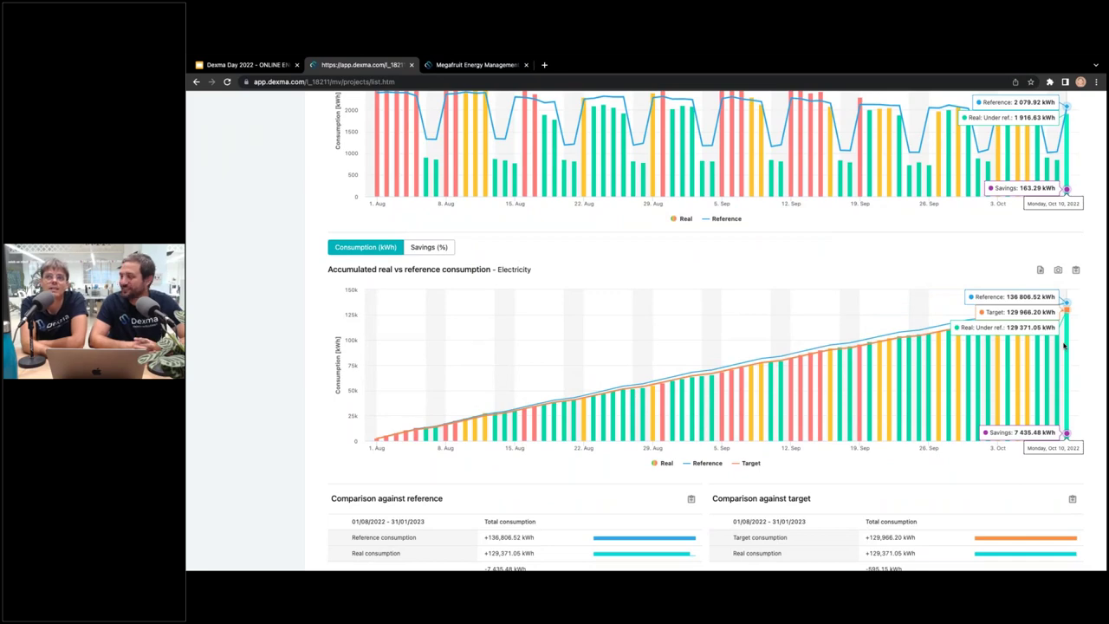
scroll(779, 329, up, 2)
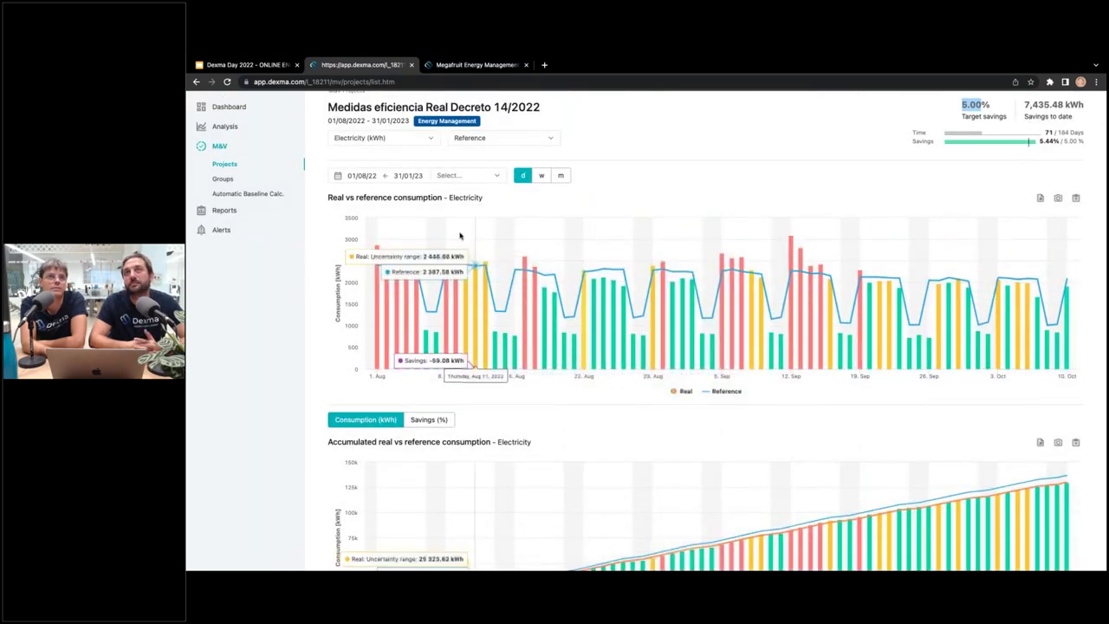
scroll(676, 294, down, 3)
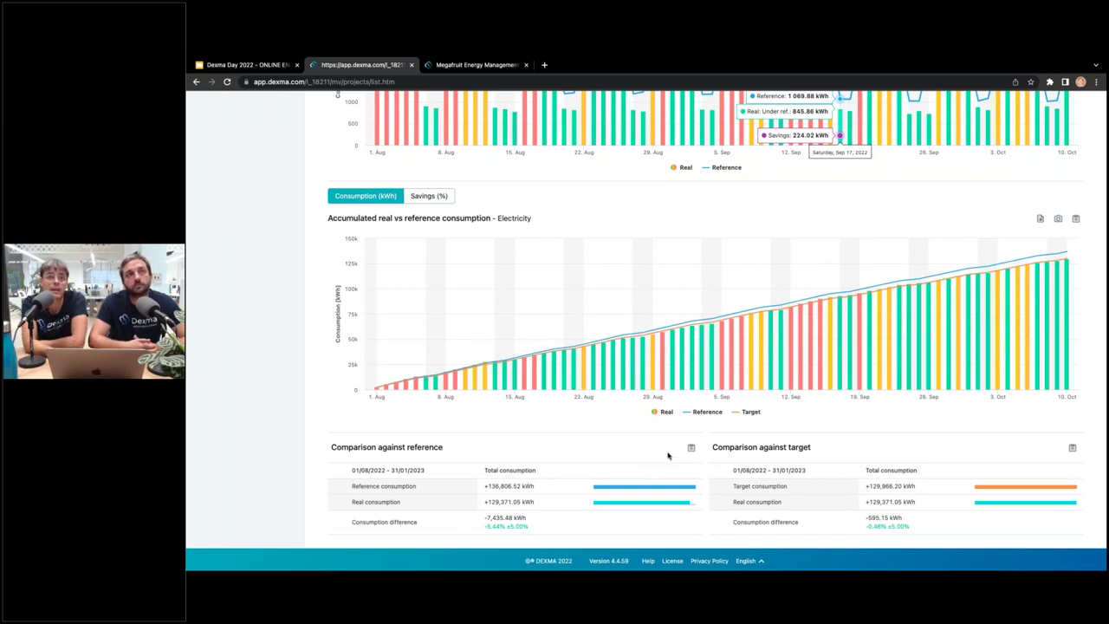
scroll(770, 375, up, 3)
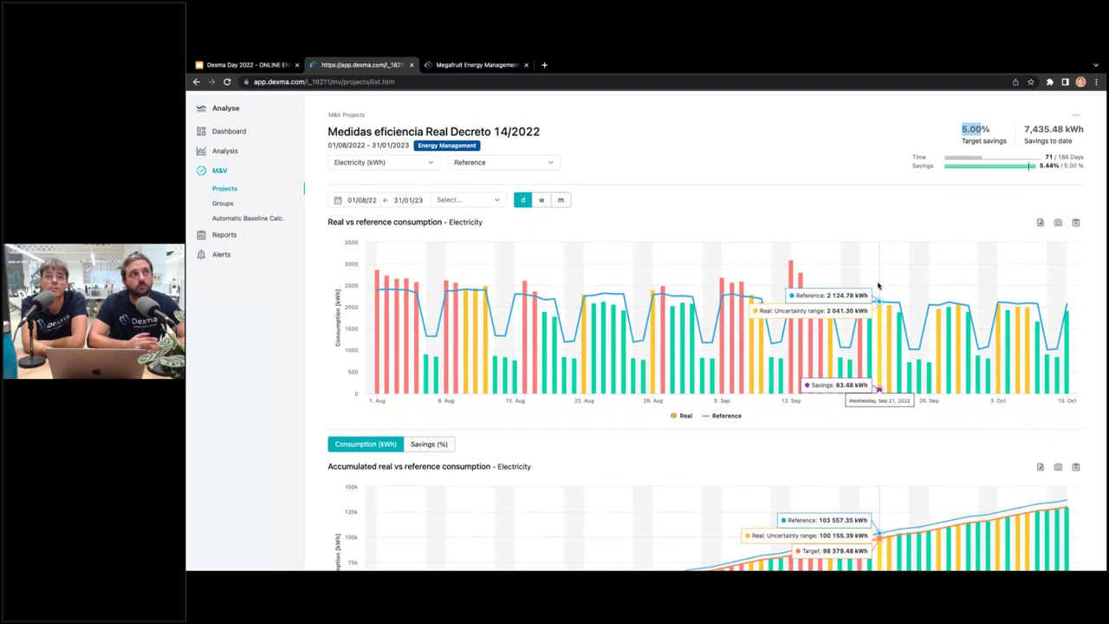
scroll(878, 286, down, 2)
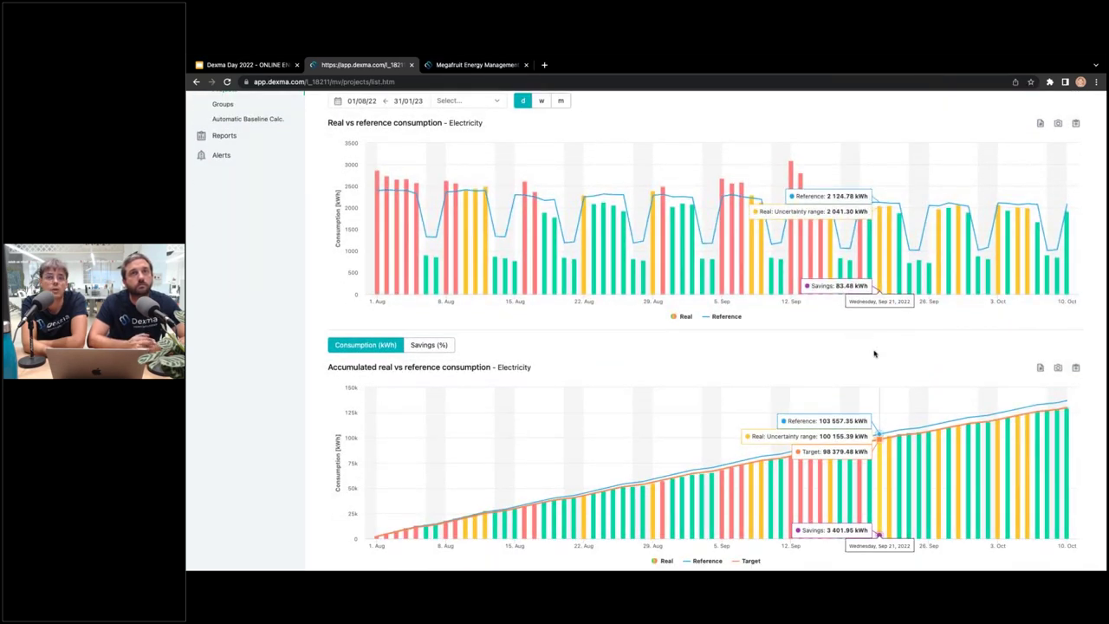
scroll(874, 353, up, 2)
scroll(874, 353, down, 2)
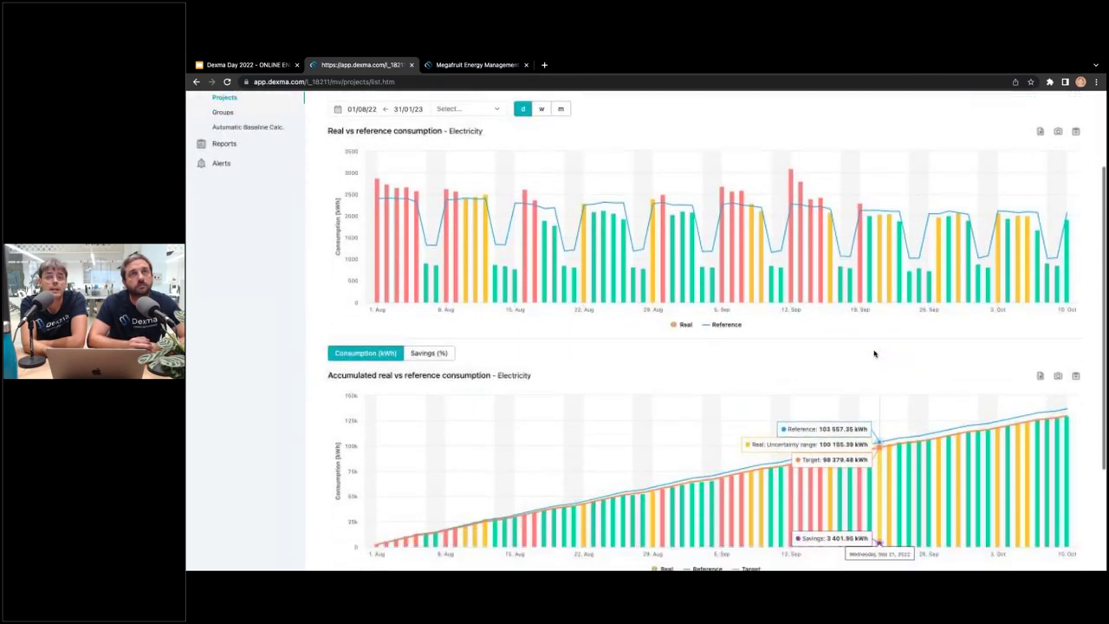
scroll(874, 353, down, 2)
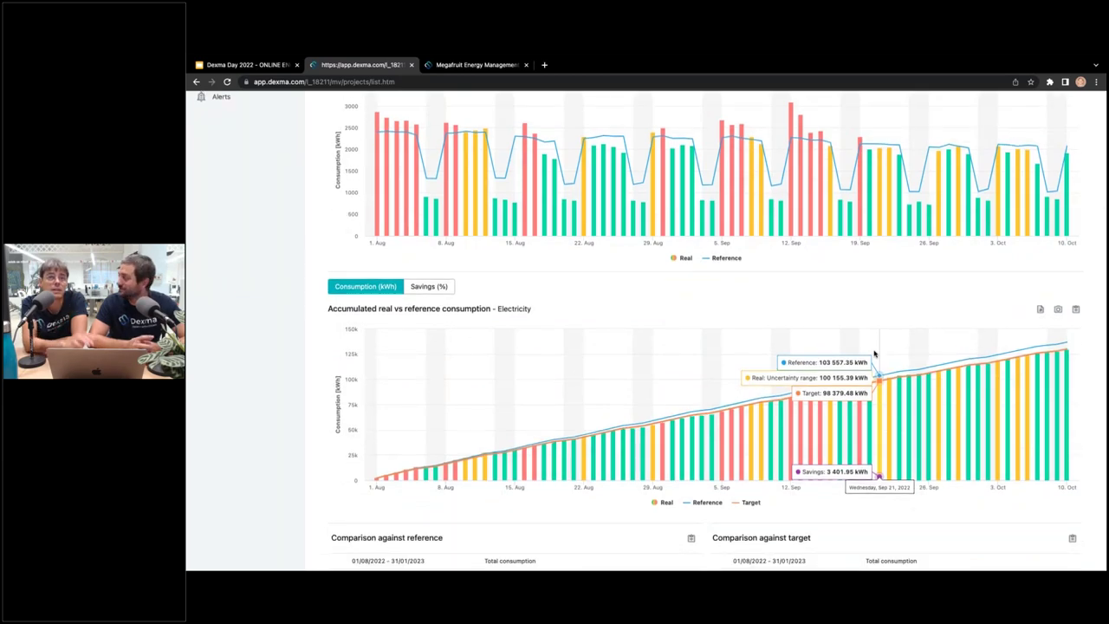
scroll(874, 354, up, 3)
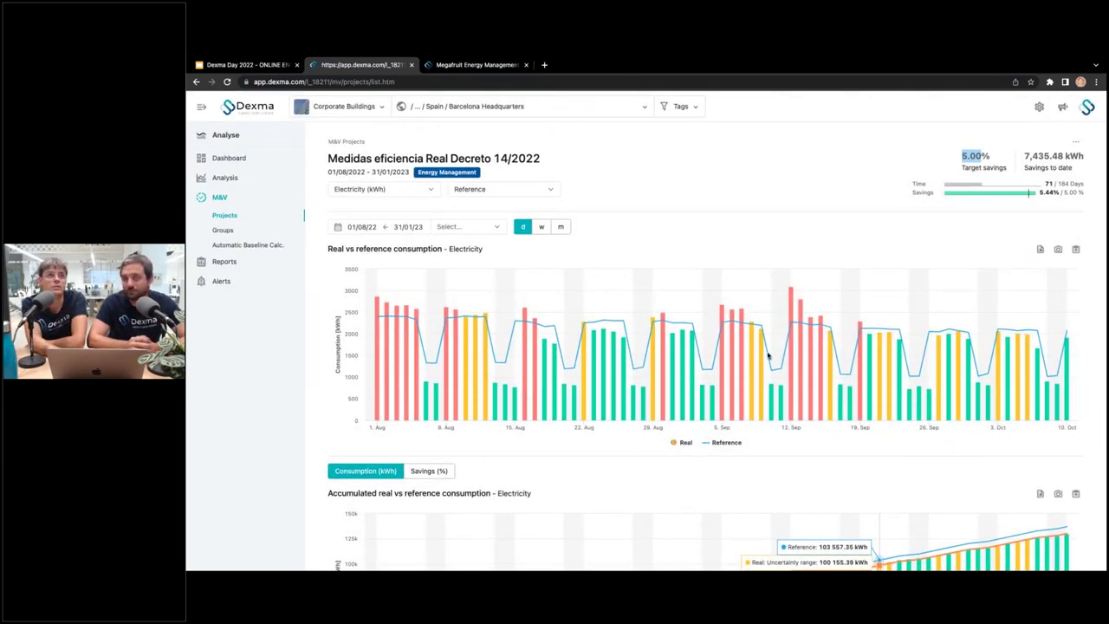
Step: Open the Dexma day - Energy management dashboard from the second page of the dashboards list
click(205, 106)
click(234, 169)
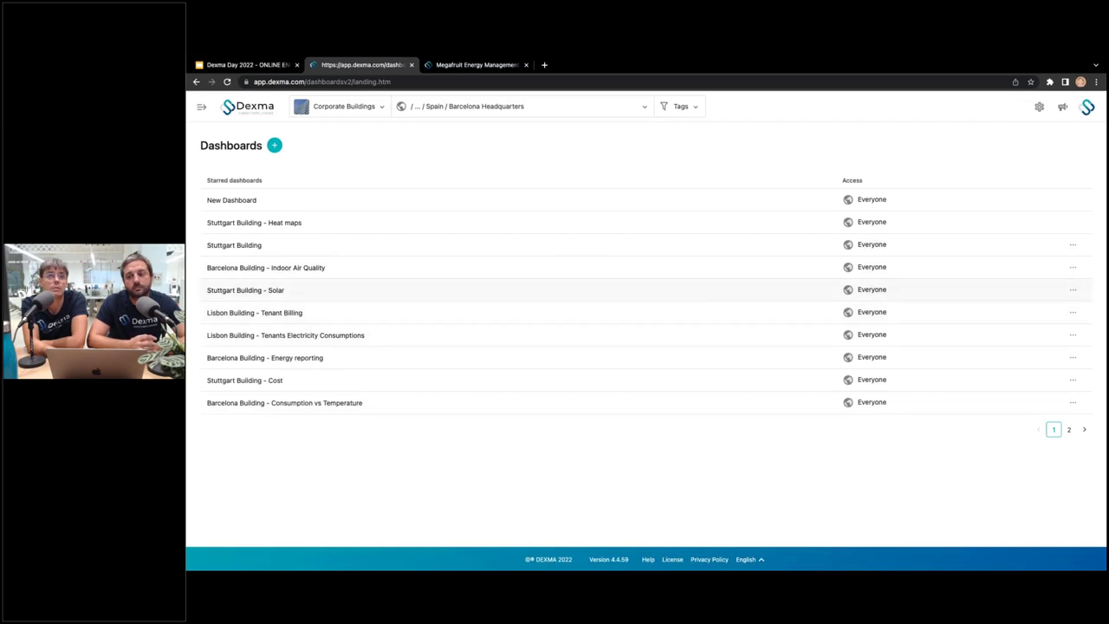
click(1070, 431)
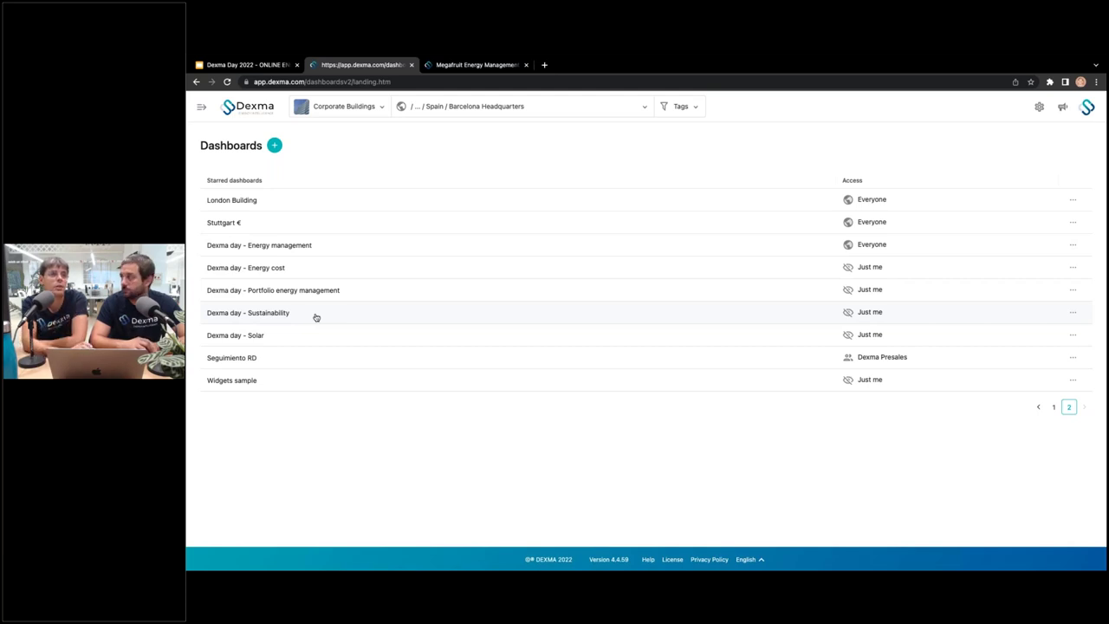
click(365, 248)
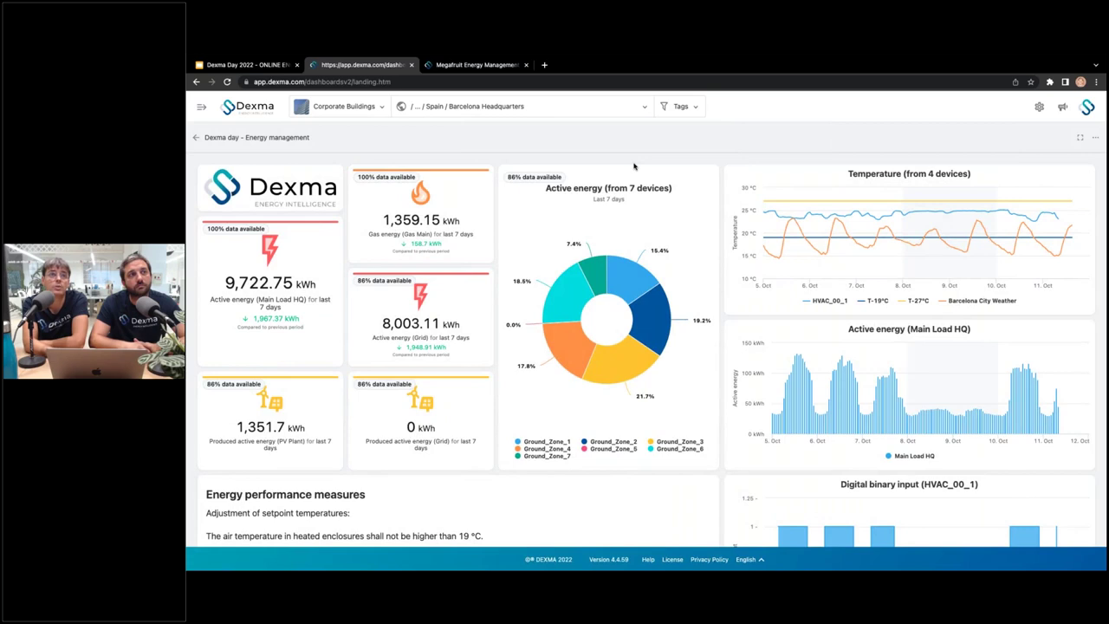
Step: Examine the dashboard's energy, temperature and HVAC widgets along with its energy performance measures
scroll(634, 165, down, 1)
scroll(633, 165, up, 1)
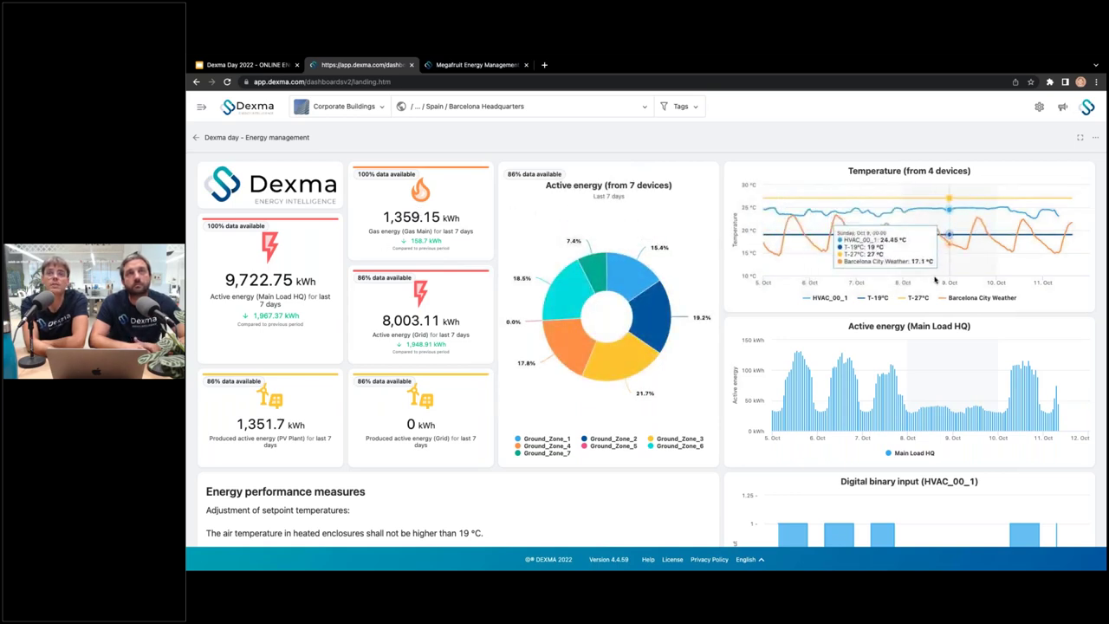
scroll(395, 523, down, 2)
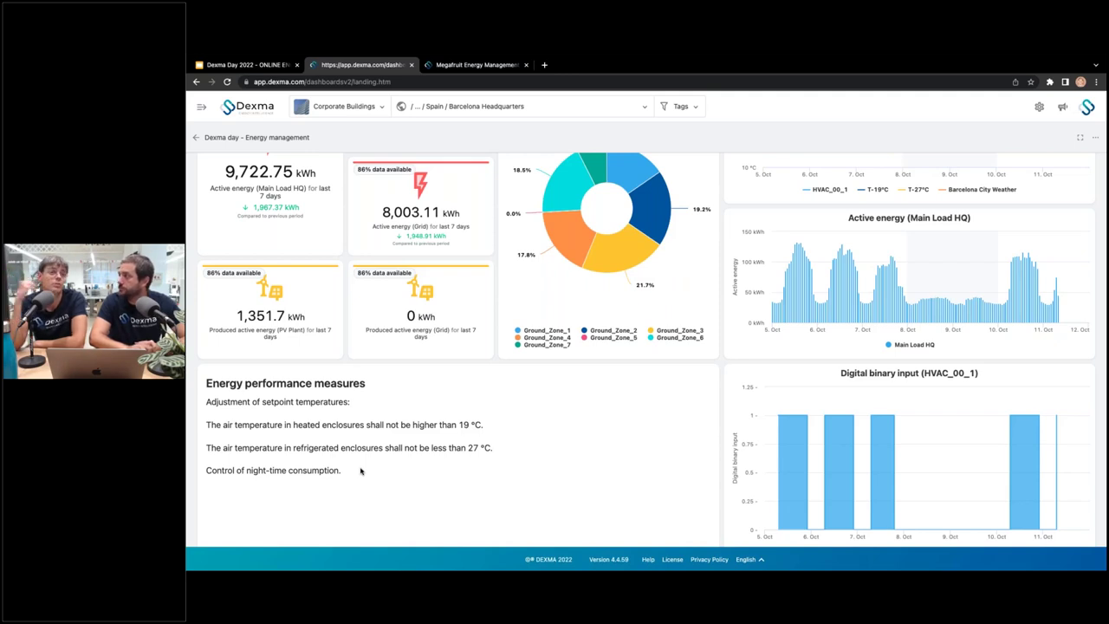
scroll(360, 470, down, 1)
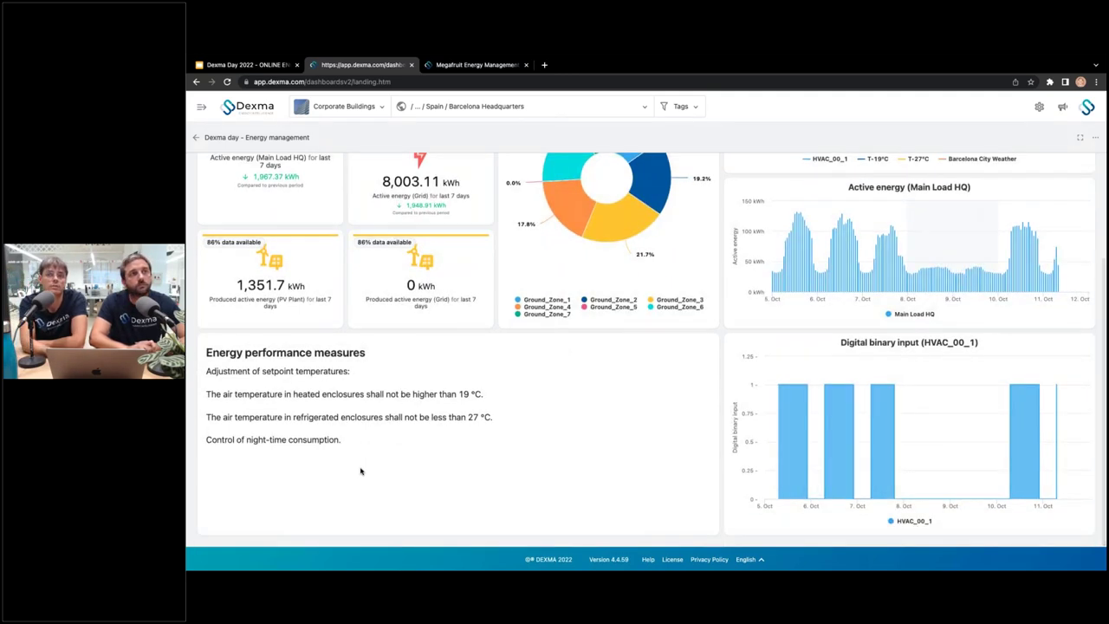
scroll(361, 471, up, 2)
scroll(360, 471, up, 1)
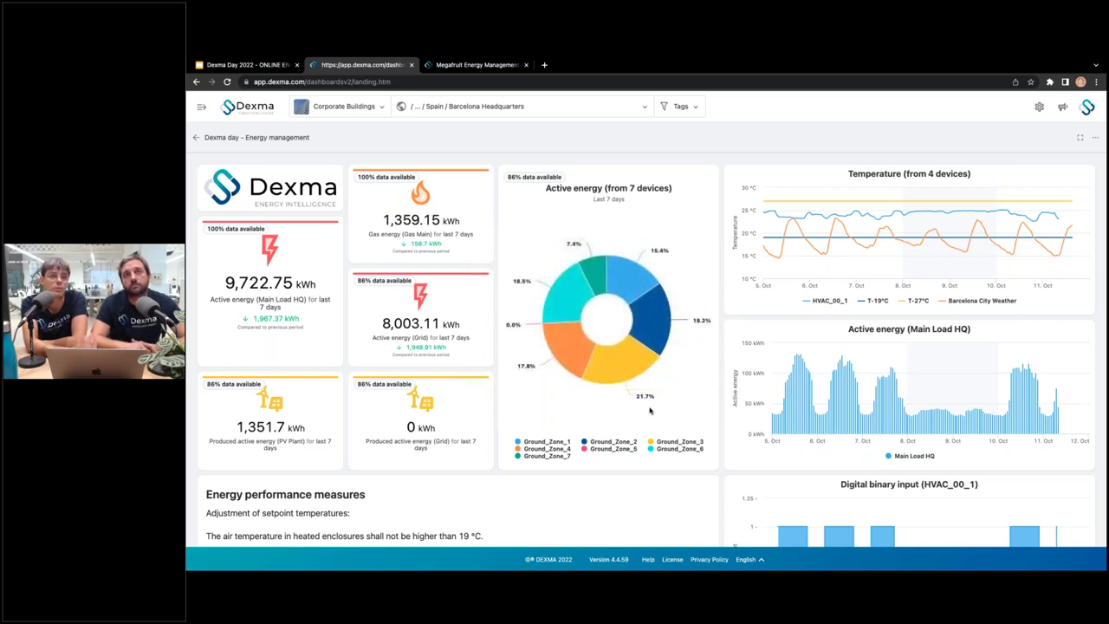
scroll(645, 403, down, 1)
scroll(883, 217, up, 1)
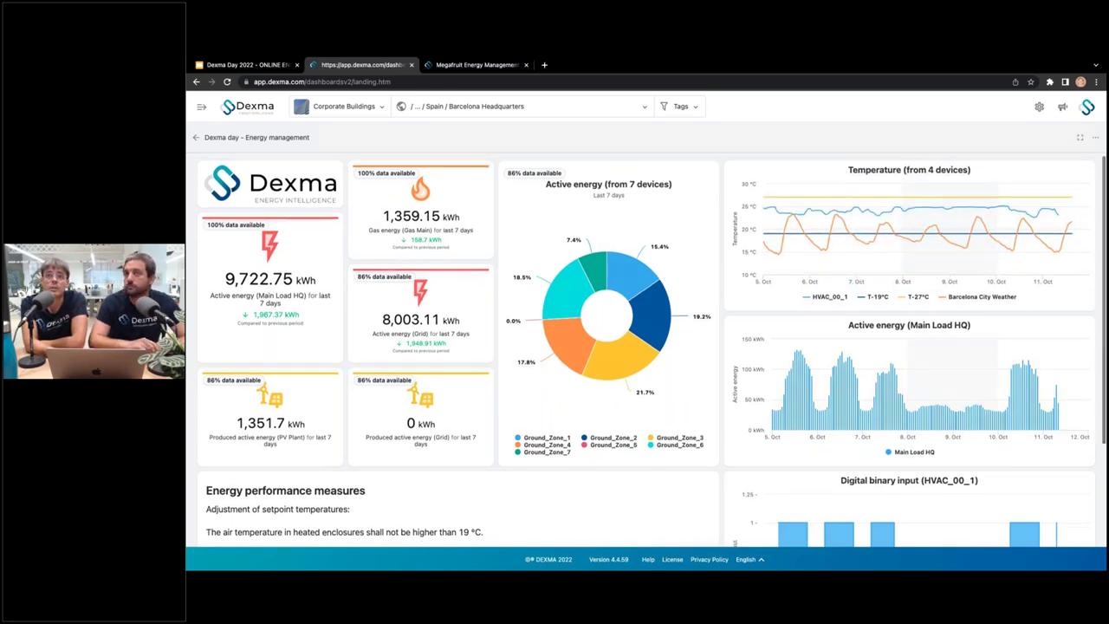
scroll(1014, 299, down, 1)
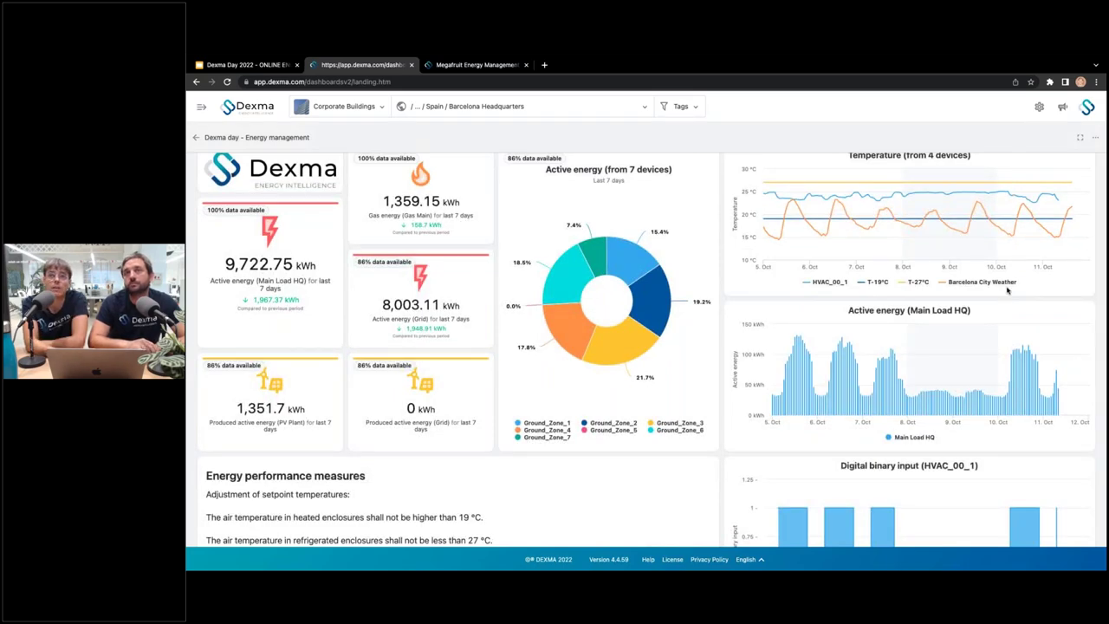
Step: Compare the Main Load HQ active energy chart with the HVAC_00_1 binary input, performance measures and temperature chart
scroll(1007, 290, down, 1)
scroll(1007, 291, down, 1)
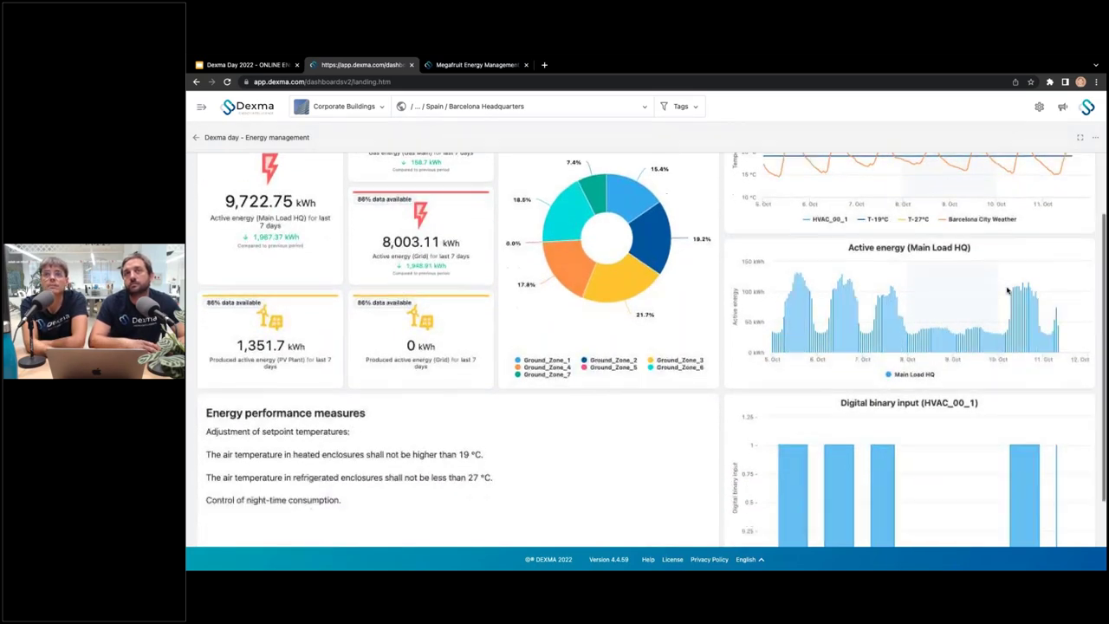
scroll(1007, 290, down, 1)
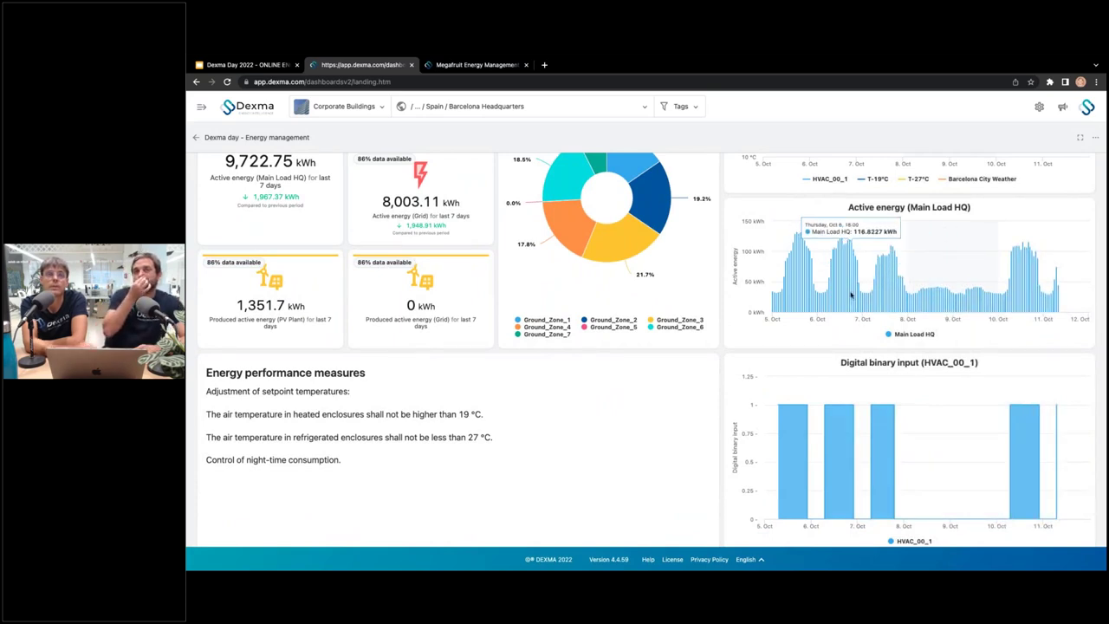
scroll(841, 294, down, 1)
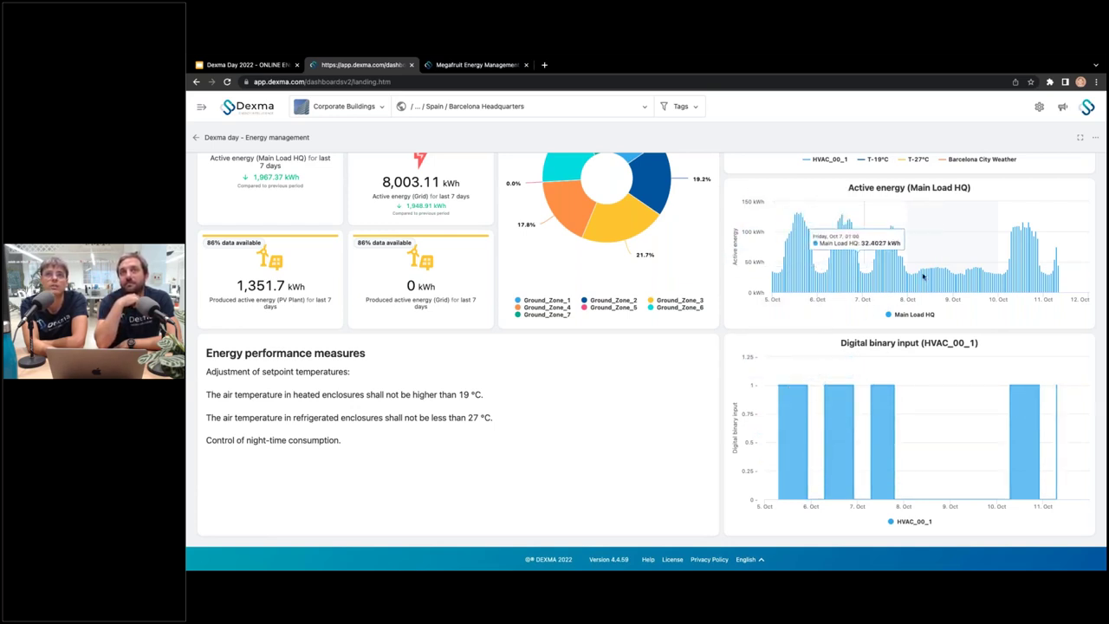
scroll(656, 393, up, 2)
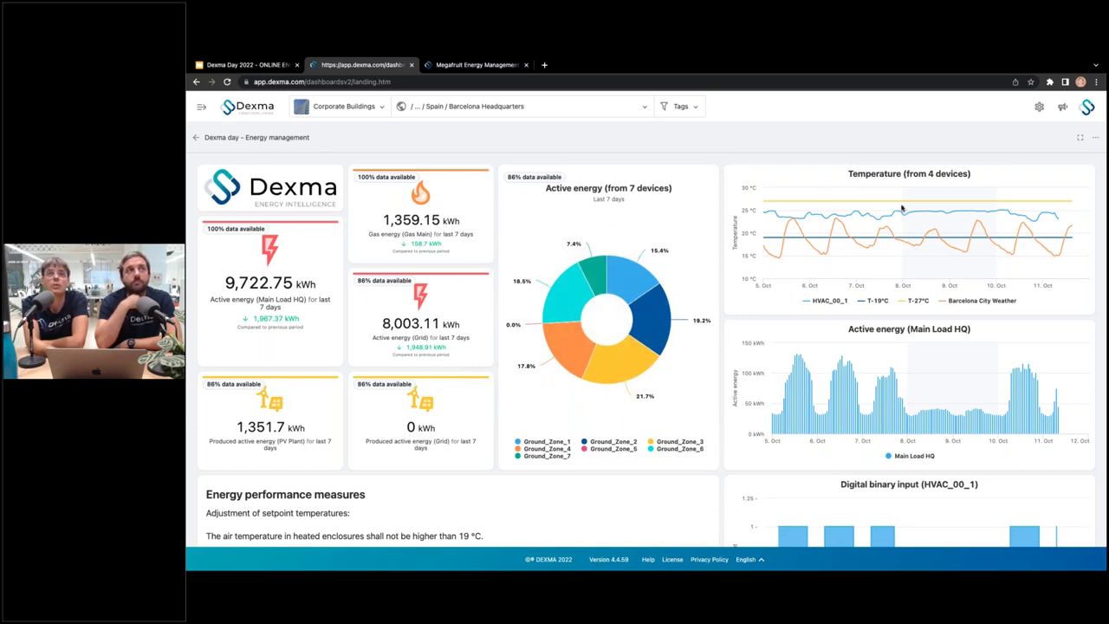
Step: Copy the direct link of the Dexma day - Energy management dashboard and open it in a new browser tab
click(1094, 139)
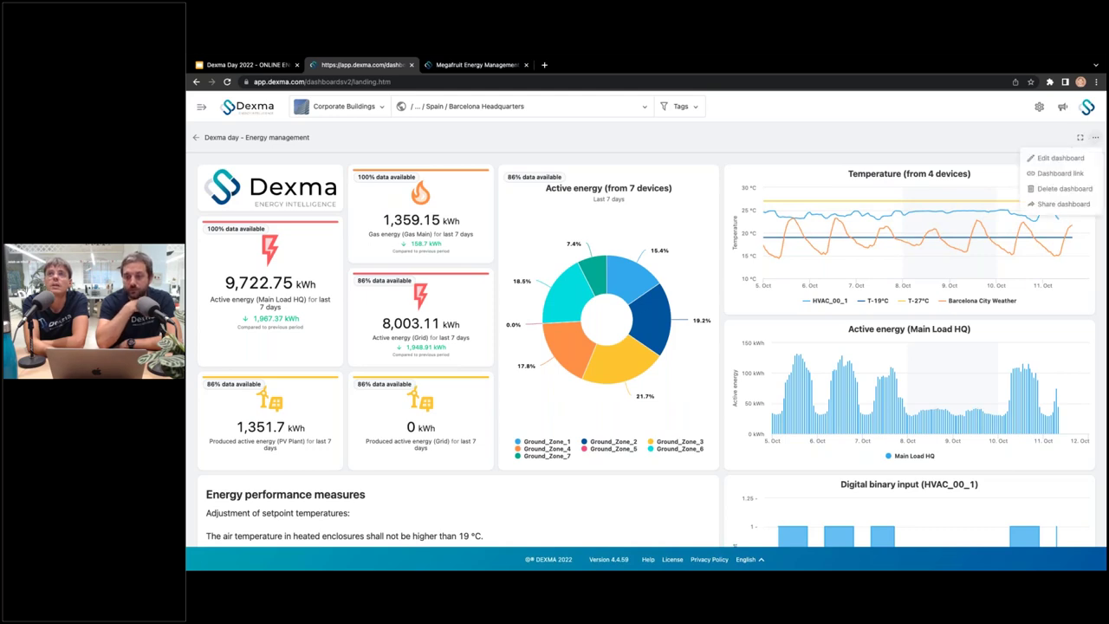
click(1057, 175)
click(733, 246)
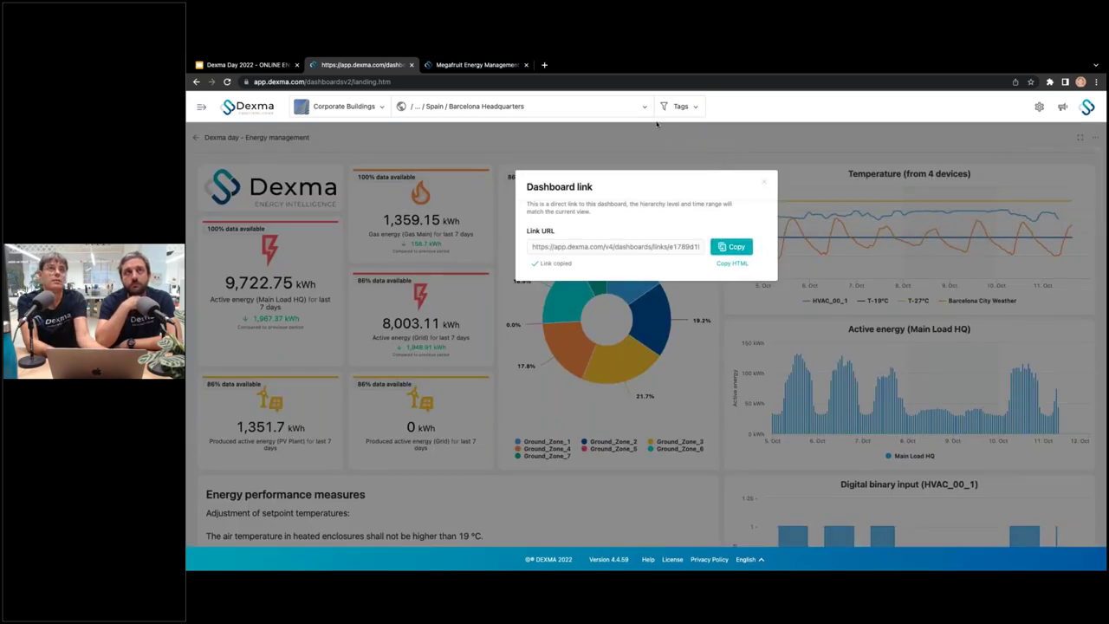
click(544, 64)
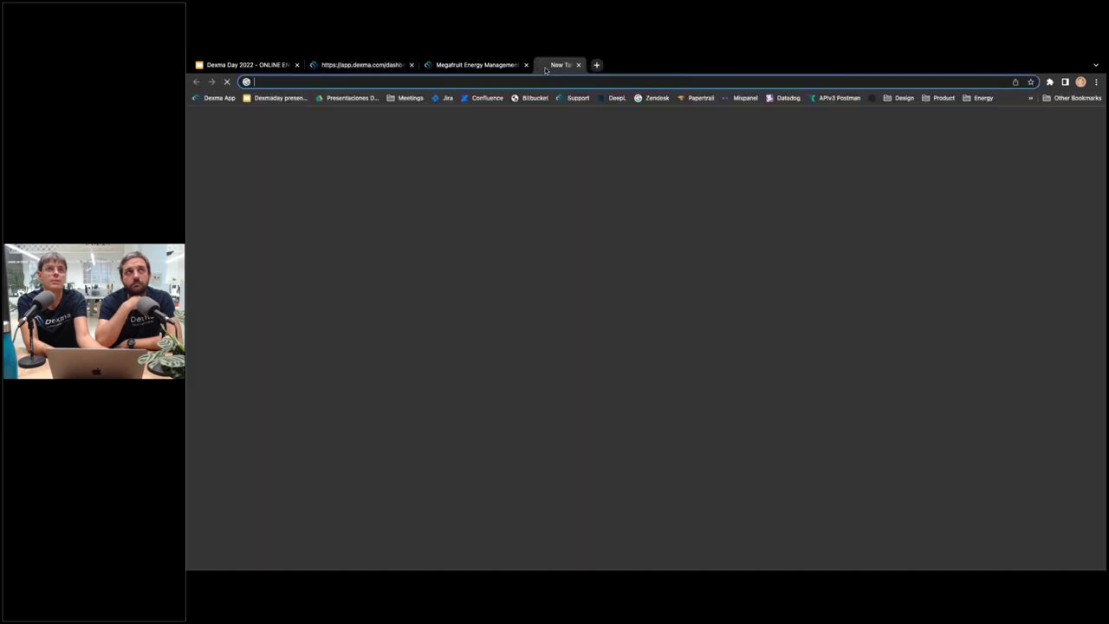
key(super+v)
key(Return)
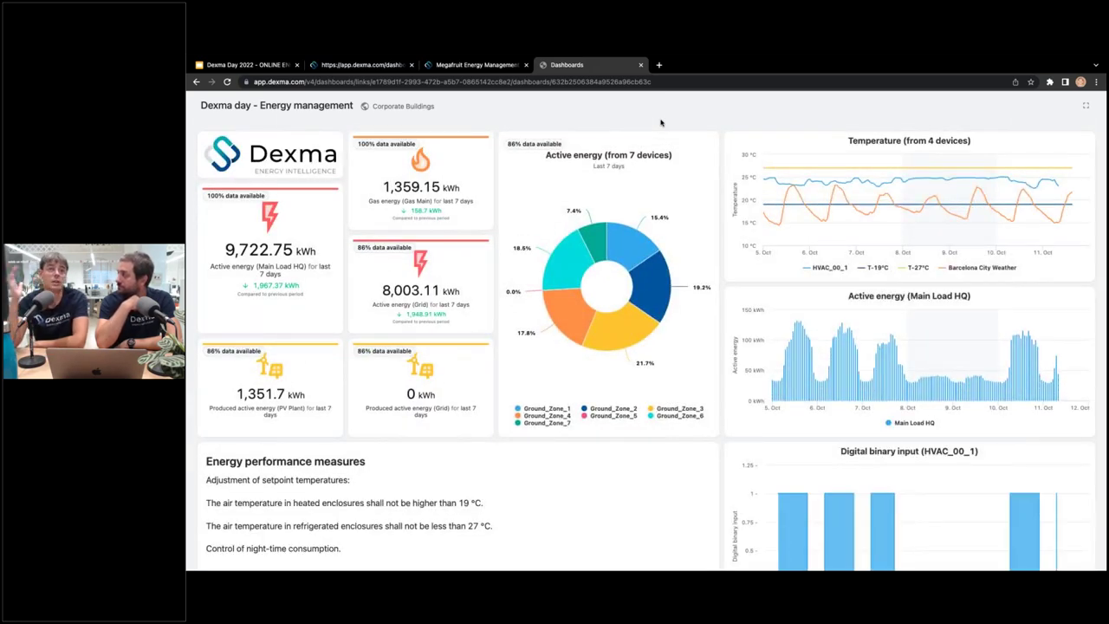
Step: Look through the linked version of the dashboard, and close its browser tab and the dashboard link dialog
scroll(722, 244, down, 1)
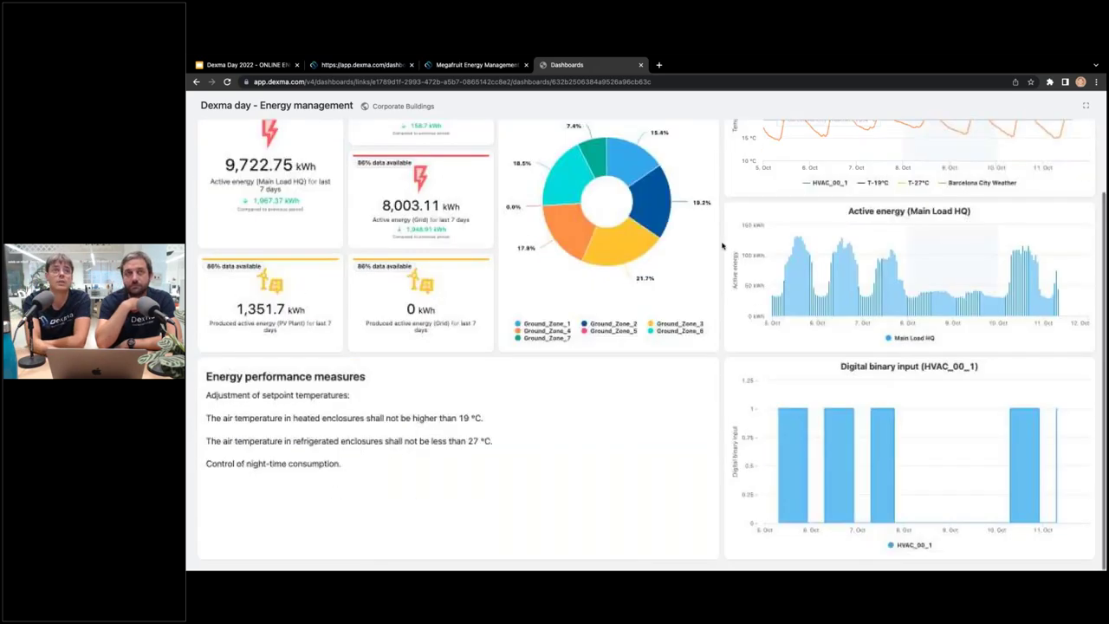
scroll(722, 246, up, 1)
scroll(723, 246, down, 1)
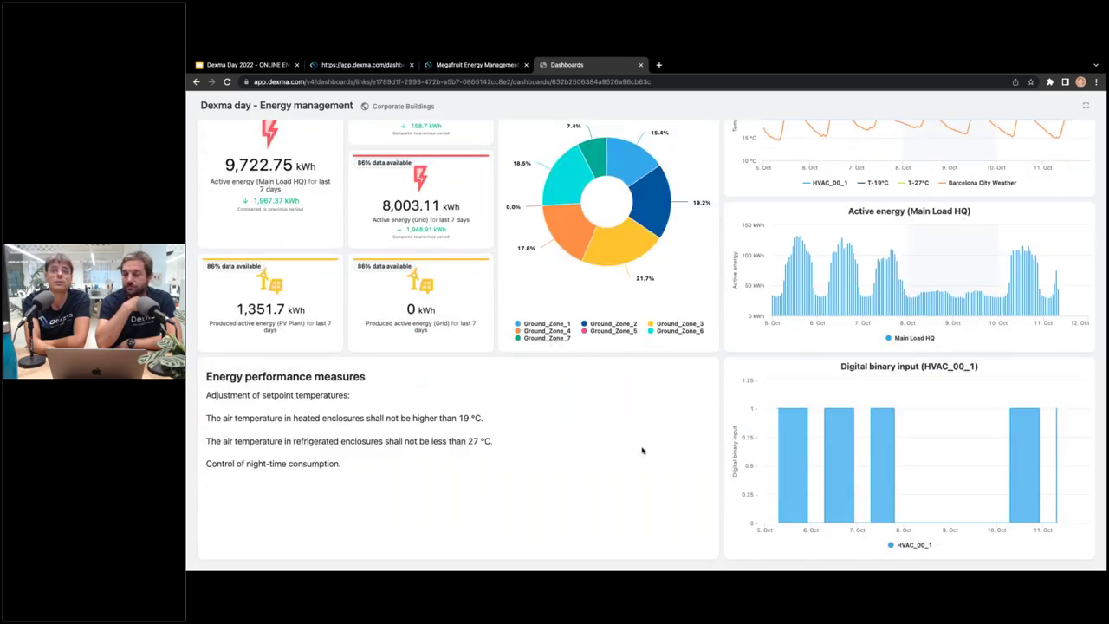
scroll(652, 402, up, 1)
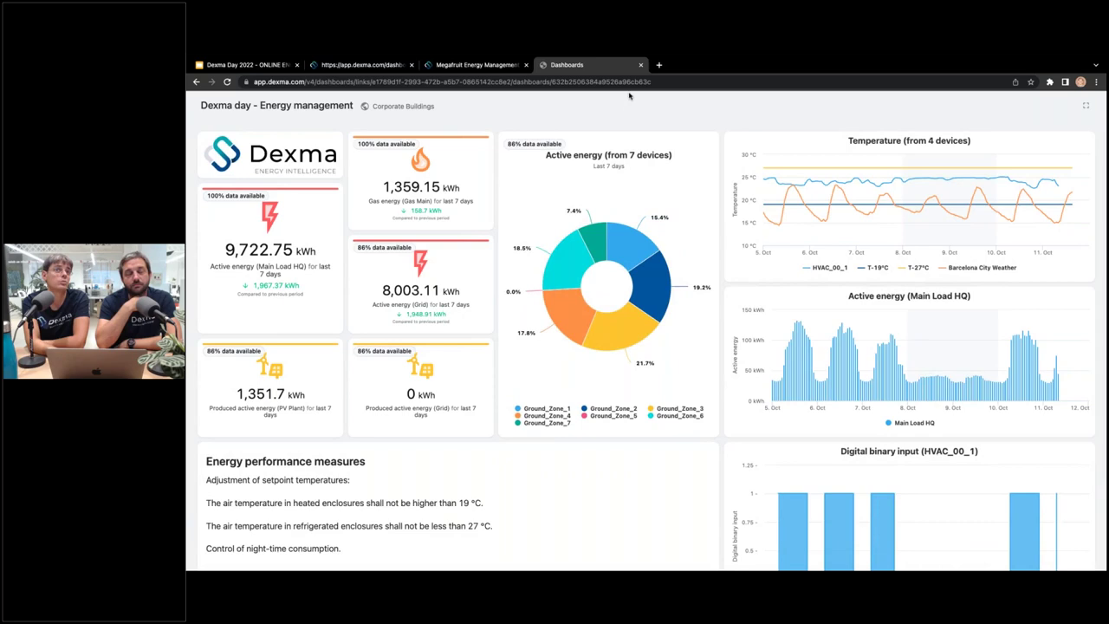
mouse_move(639, 55)
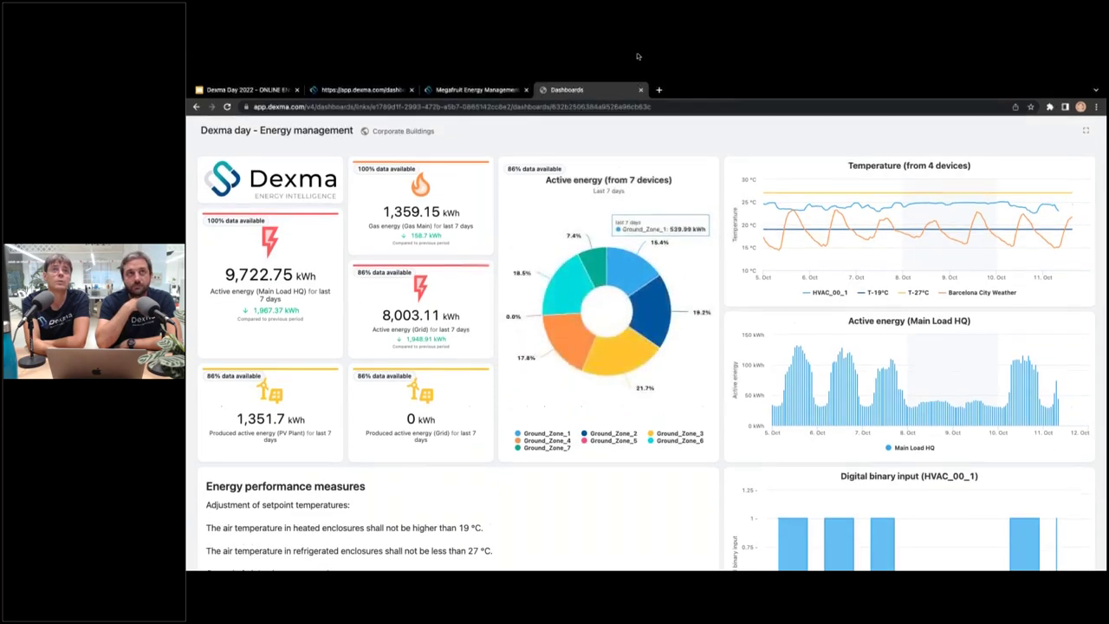
click(641, 90)
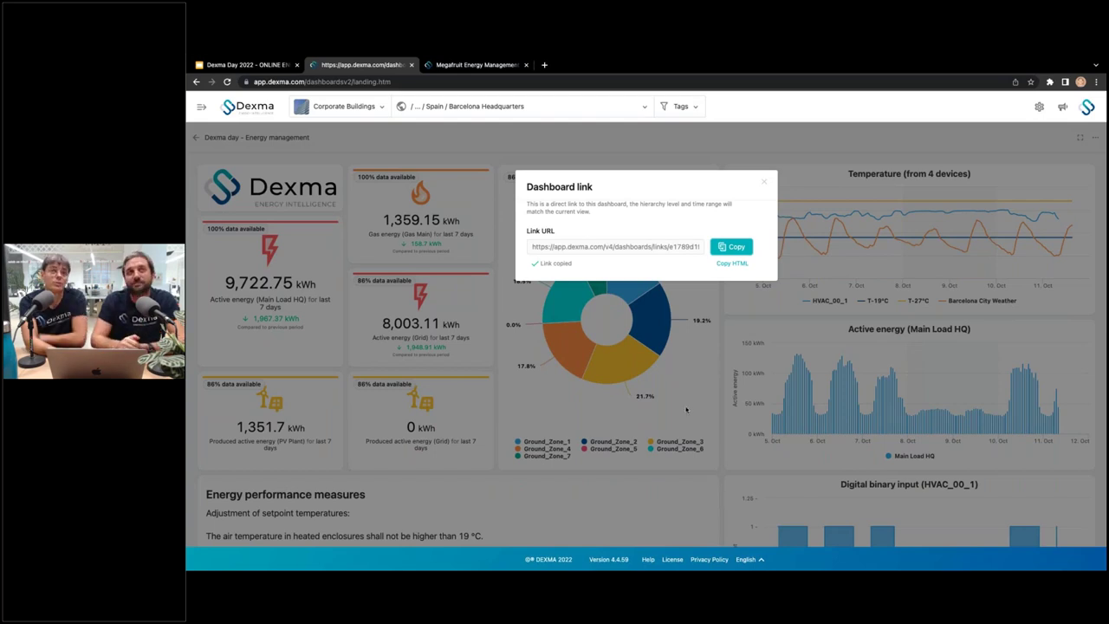
click(763, 182)
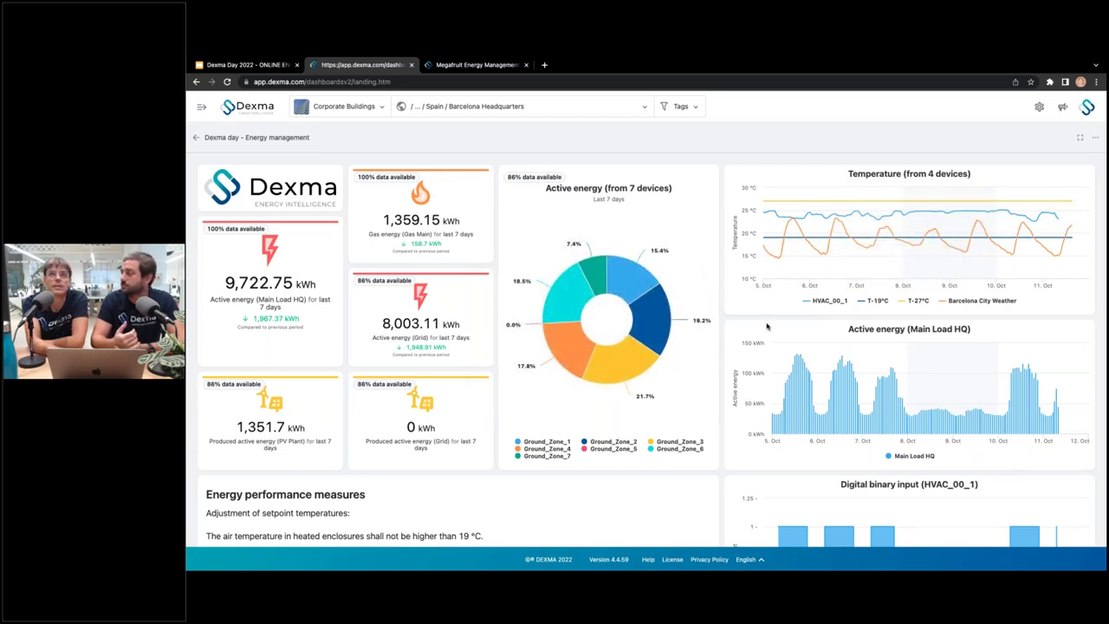
Step: Share the Energy management dashboard with the Dexma Day - Sustainability stakeholders profile with View permission and save
click(1094, 138)
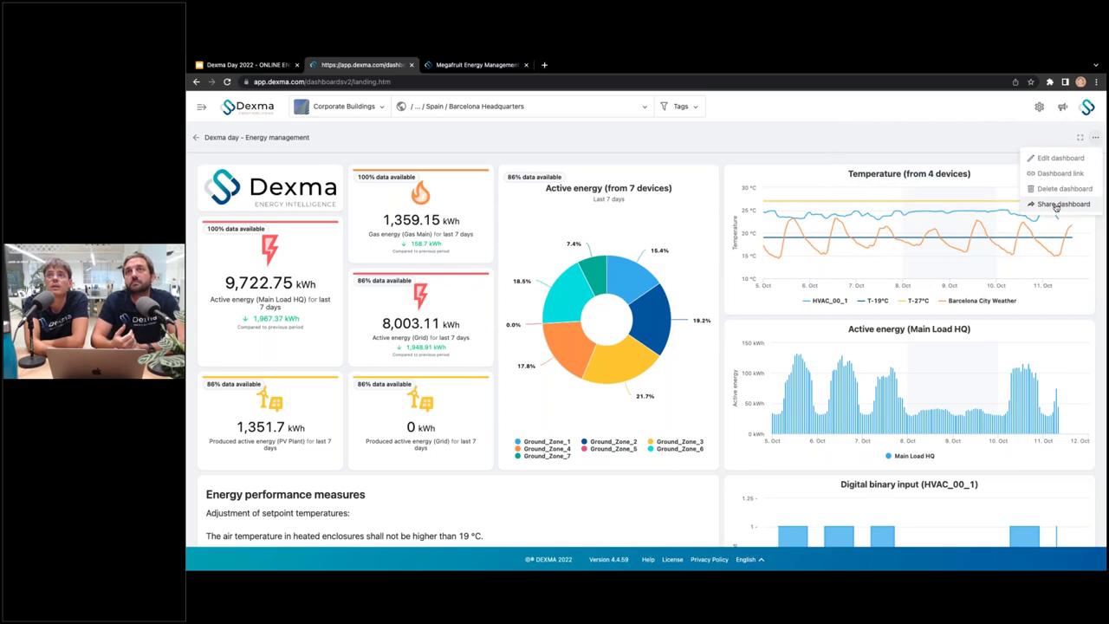
click(1055, 205)
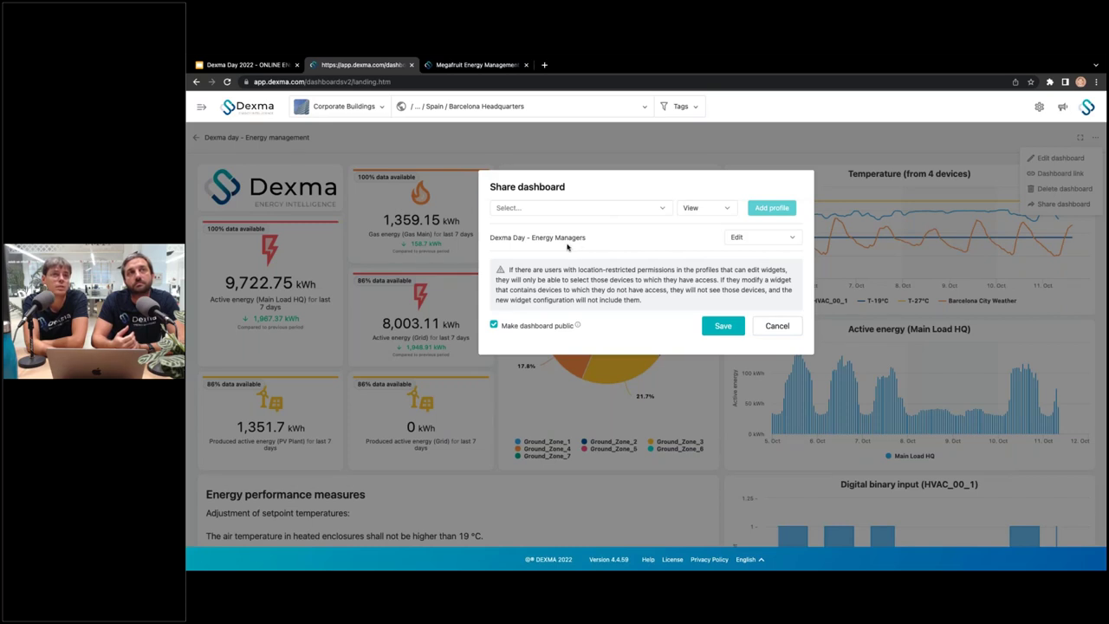
drag(591, 242, 522, 242)
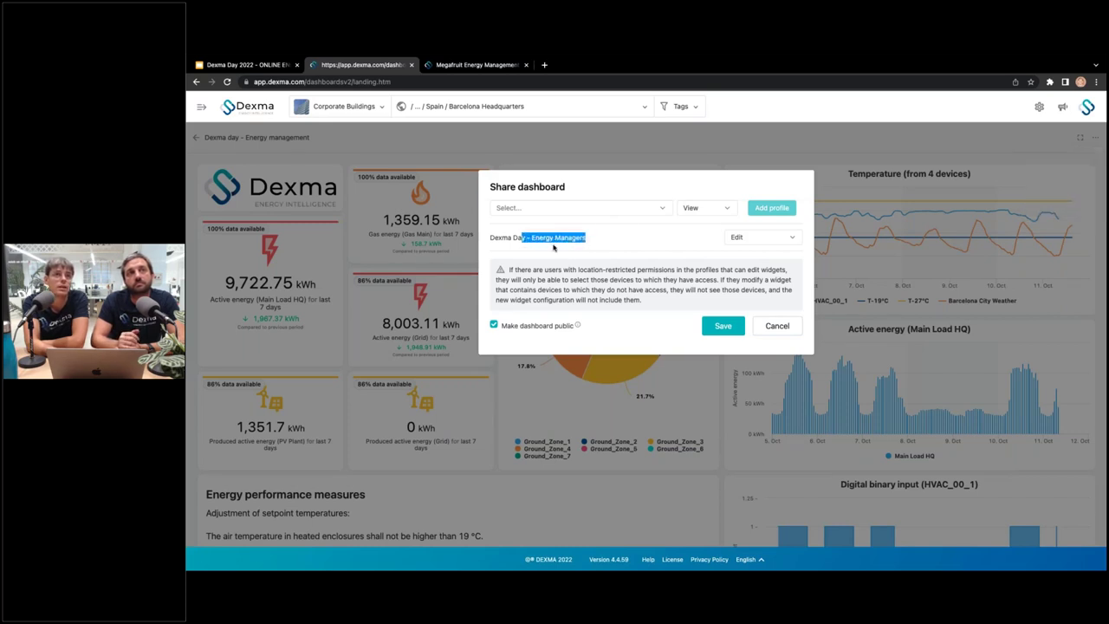
click(554, 248)
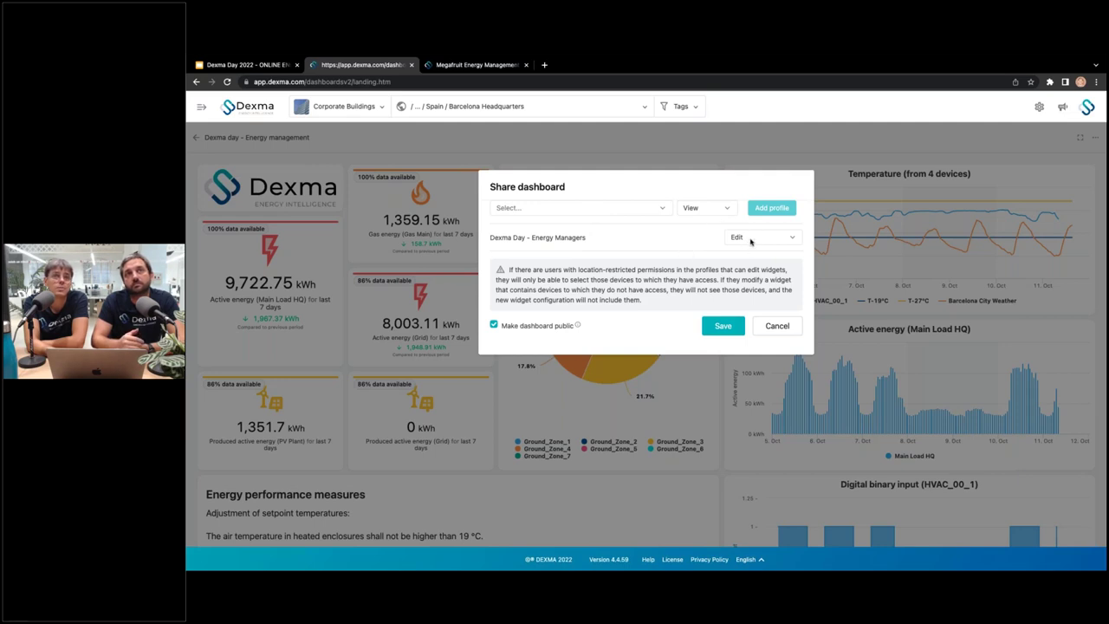
click(552, 210)
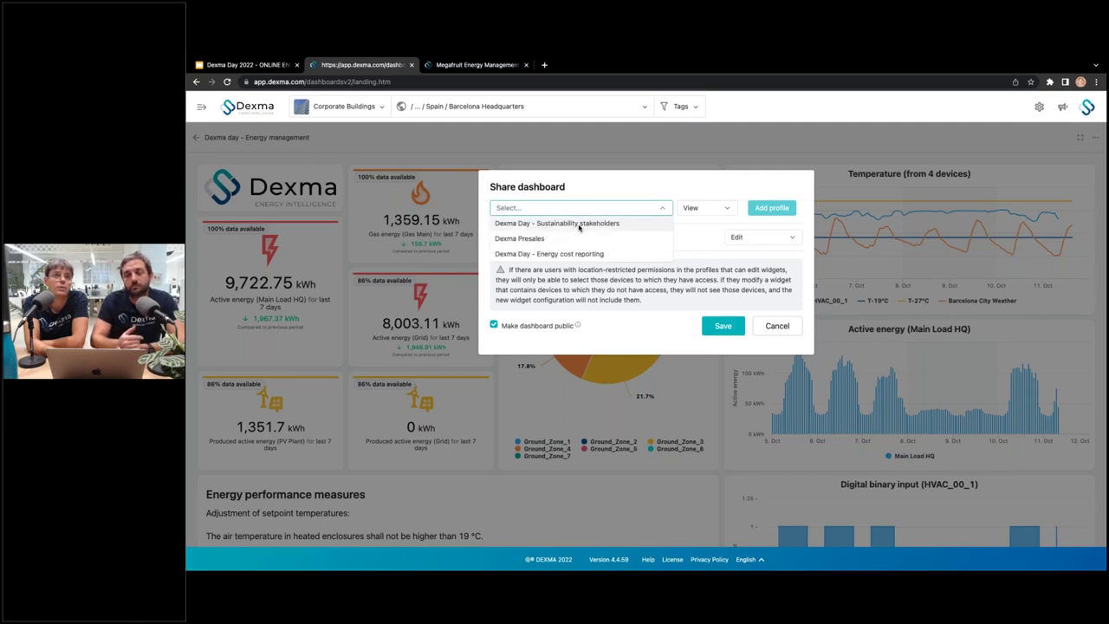
click(577, 219)
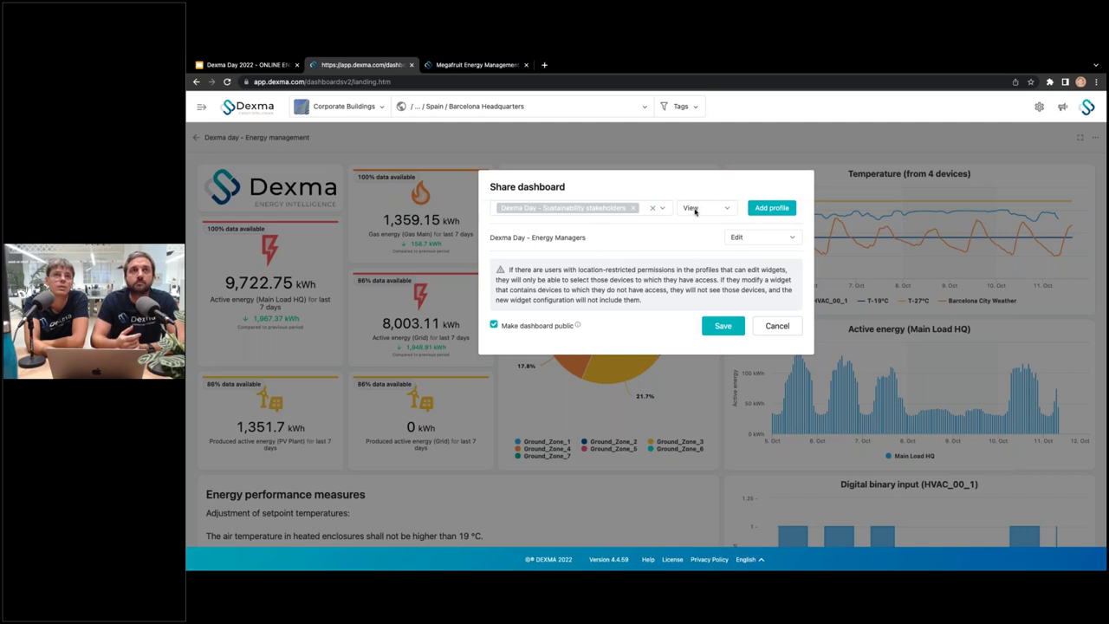
click(771, 208)
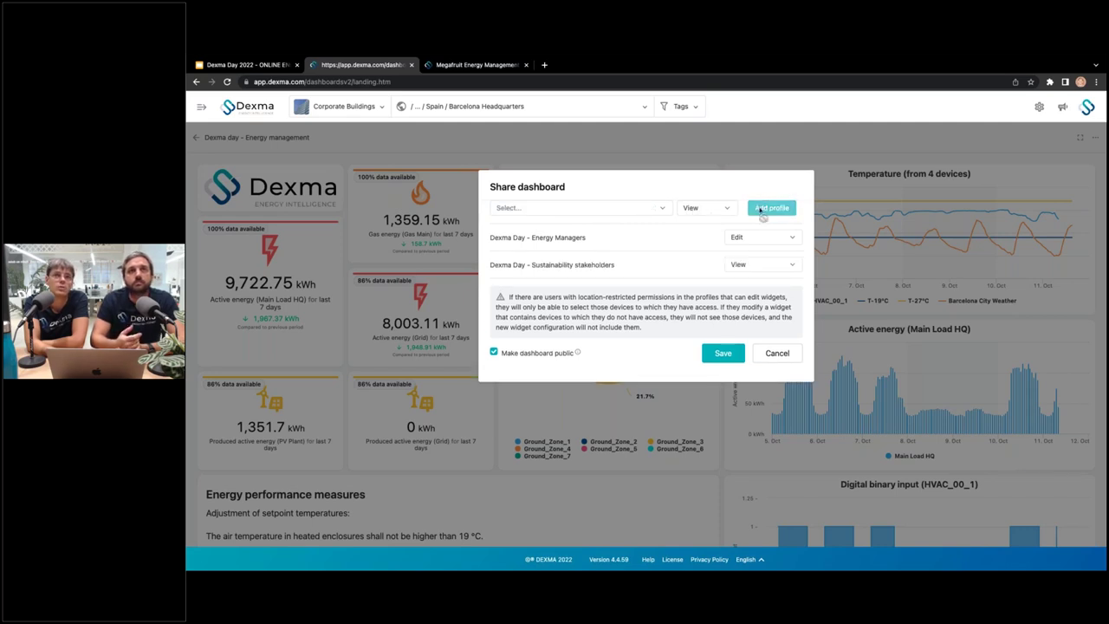
click(713, 356)
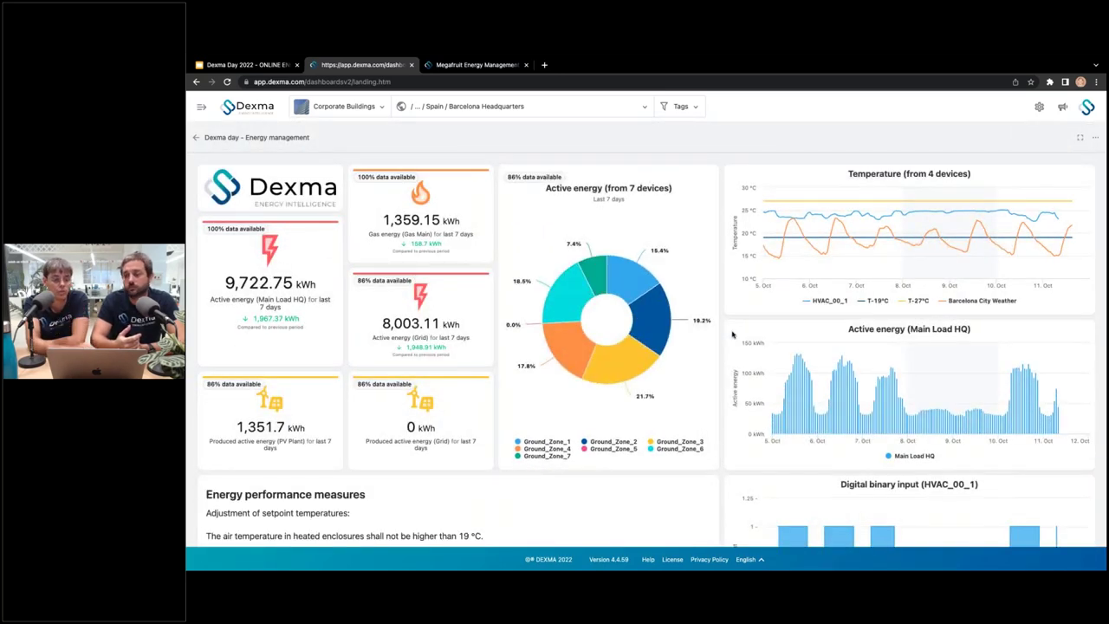
Step: Return to the dashboards list and open Dexma day - Portfolio energy management from its second page
scroll(732, 335, down, 3)
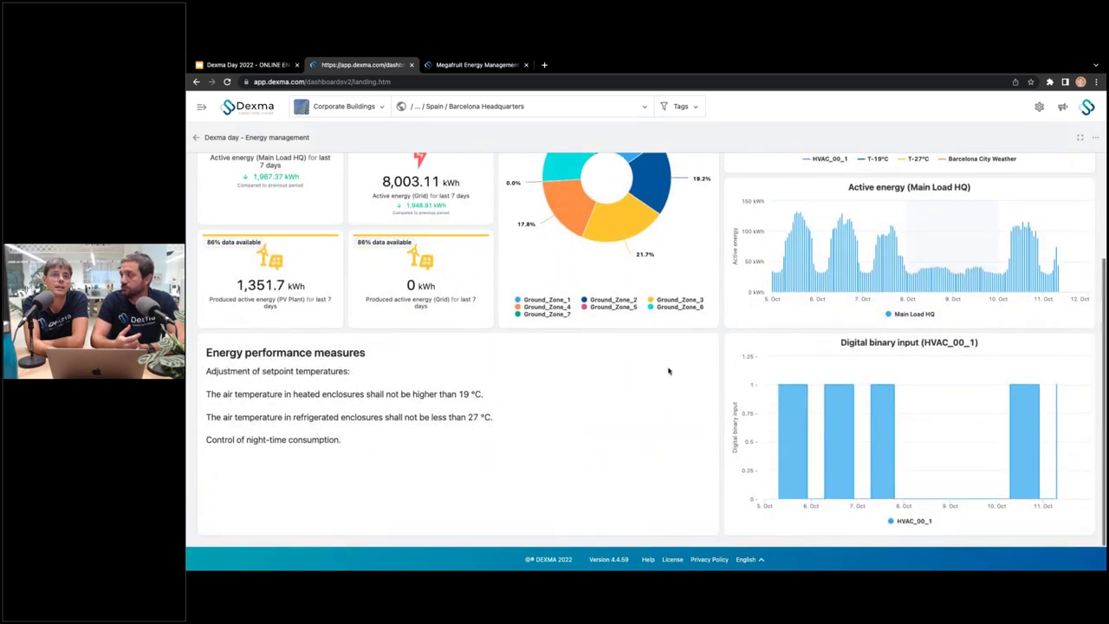
scroll(731, 321, up, 3)
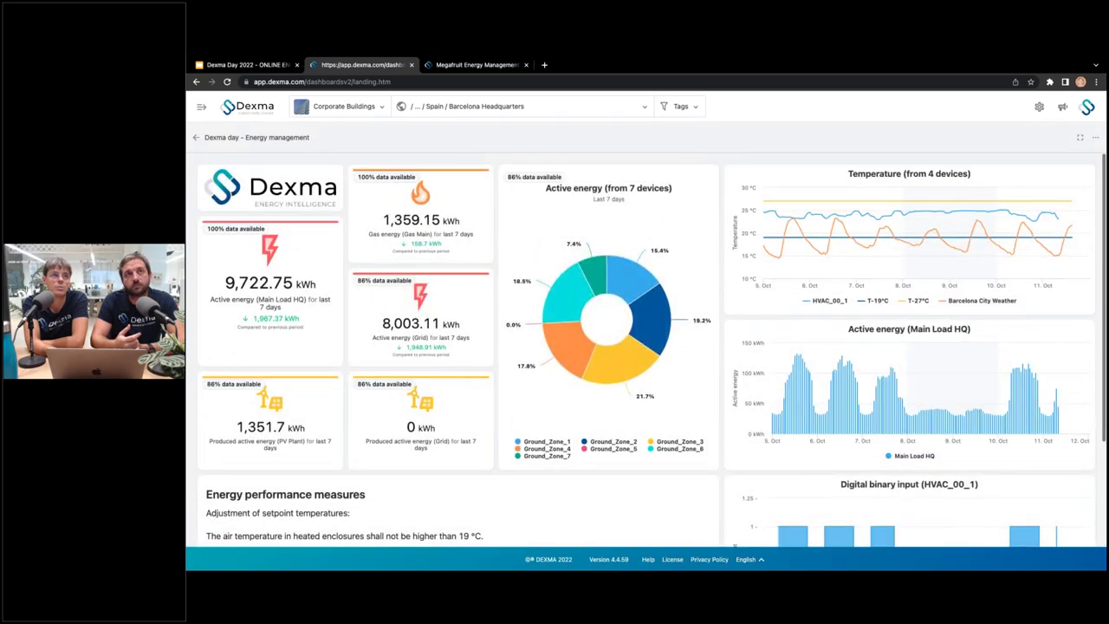
click(198, 138)
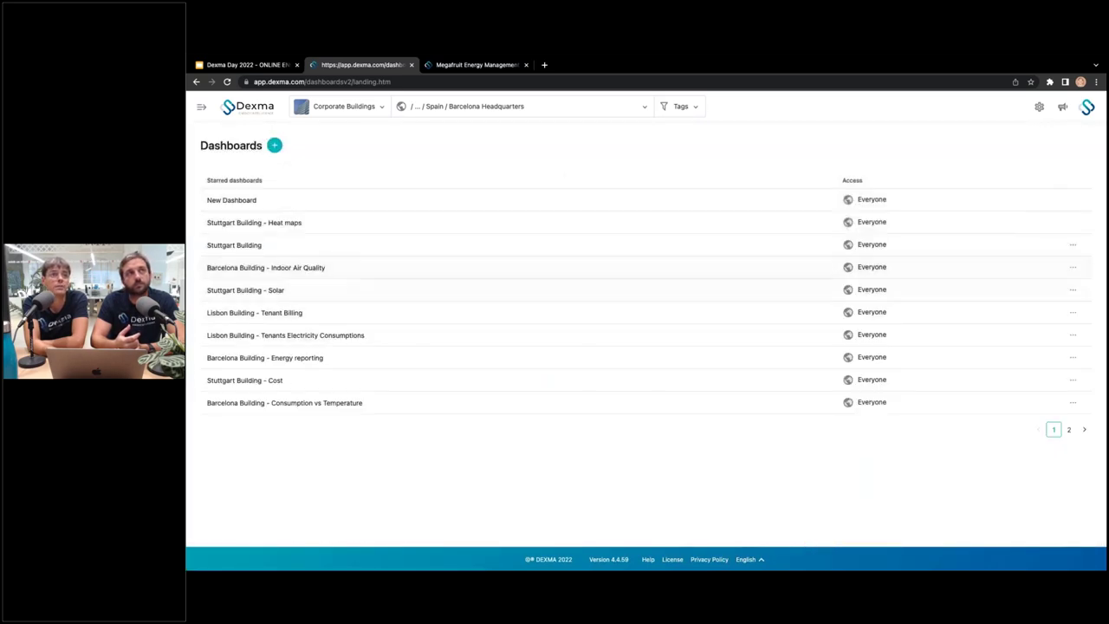
click(1068, 429)
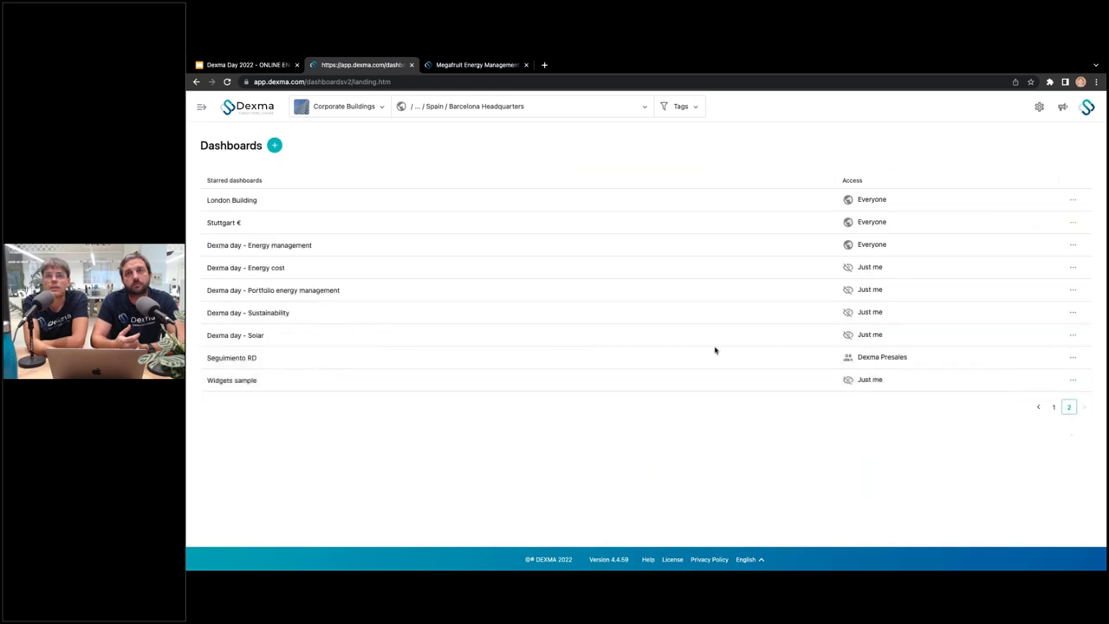
click(433, 293)
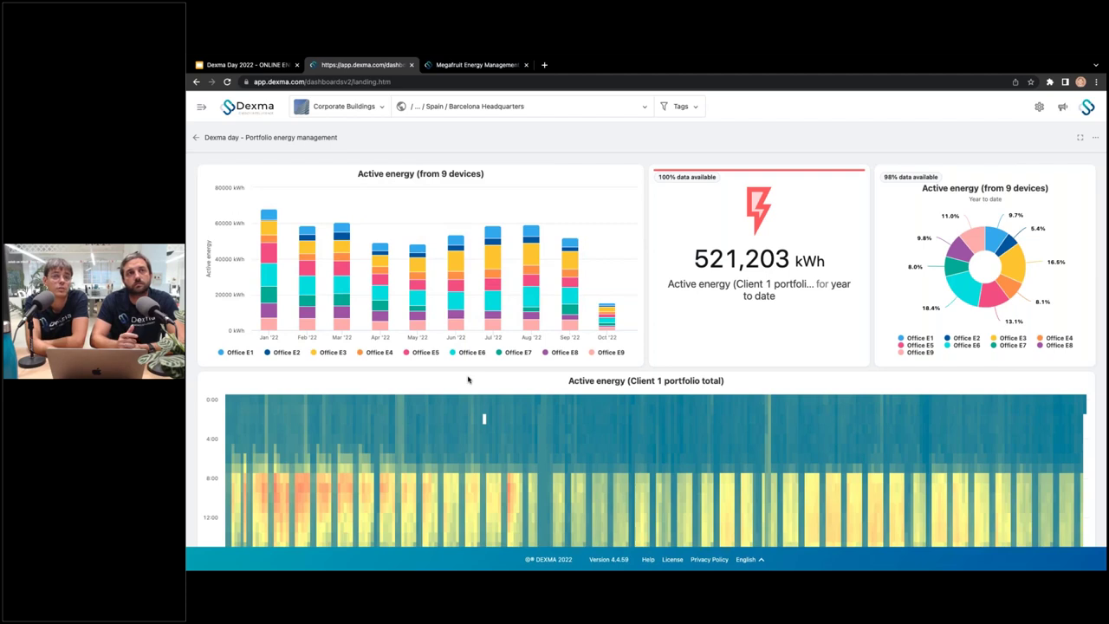
Step: Examine the portfolio's monthly energy per office, year-to-date total, office distribution and active energy heat map
scroll(468, 379, down, 1)
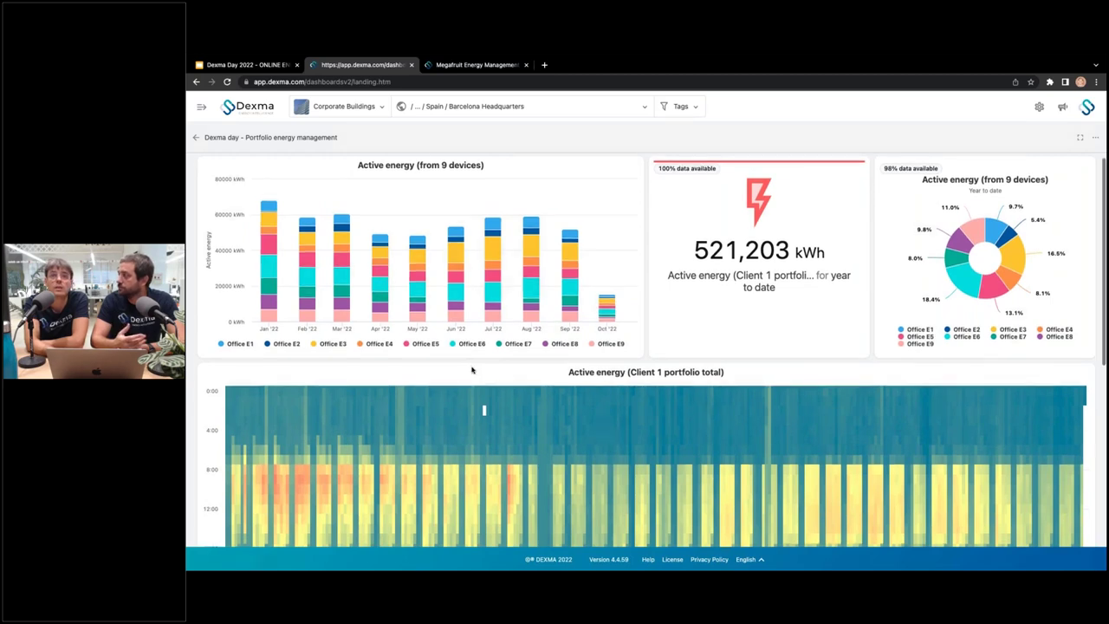
scroll(471, 370, down, 1)
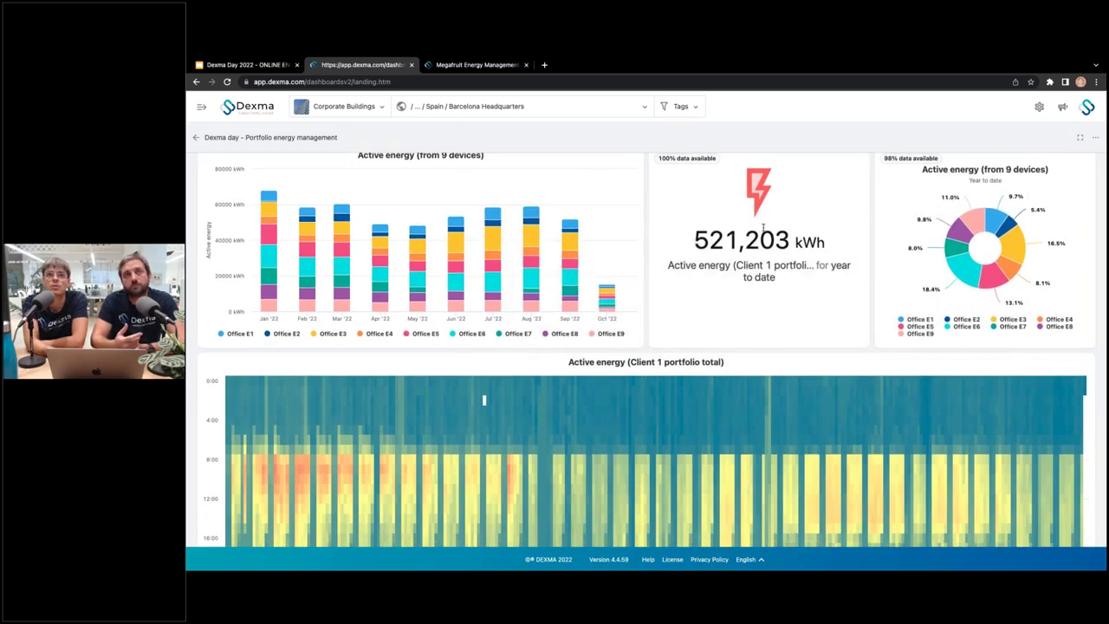
scroll(762, 227, down, 3)
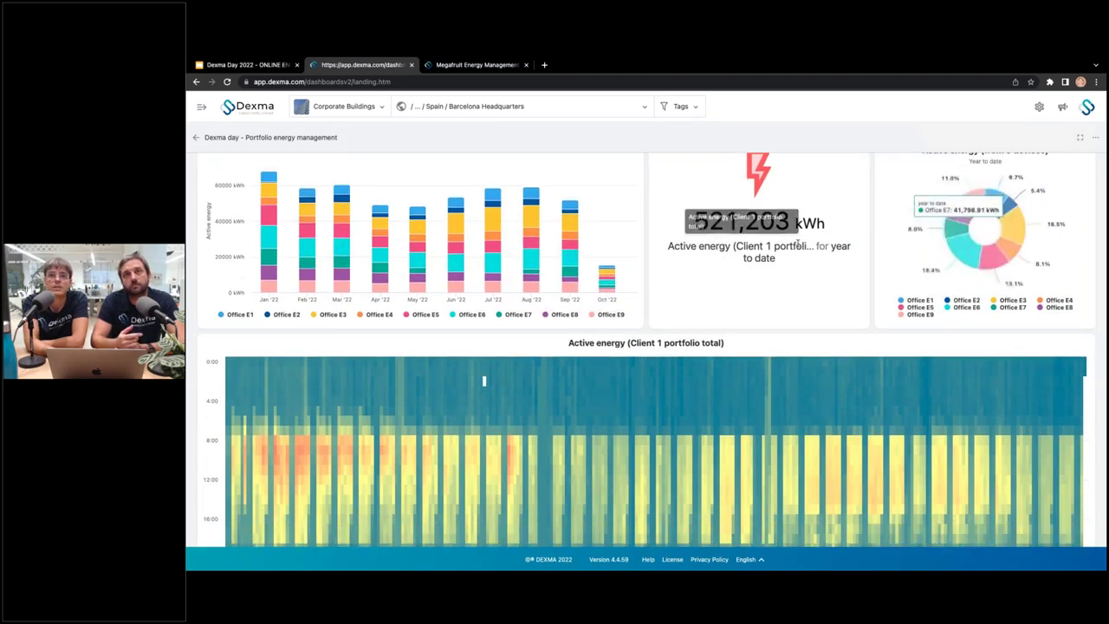
scroll(779, 243, down, 3)
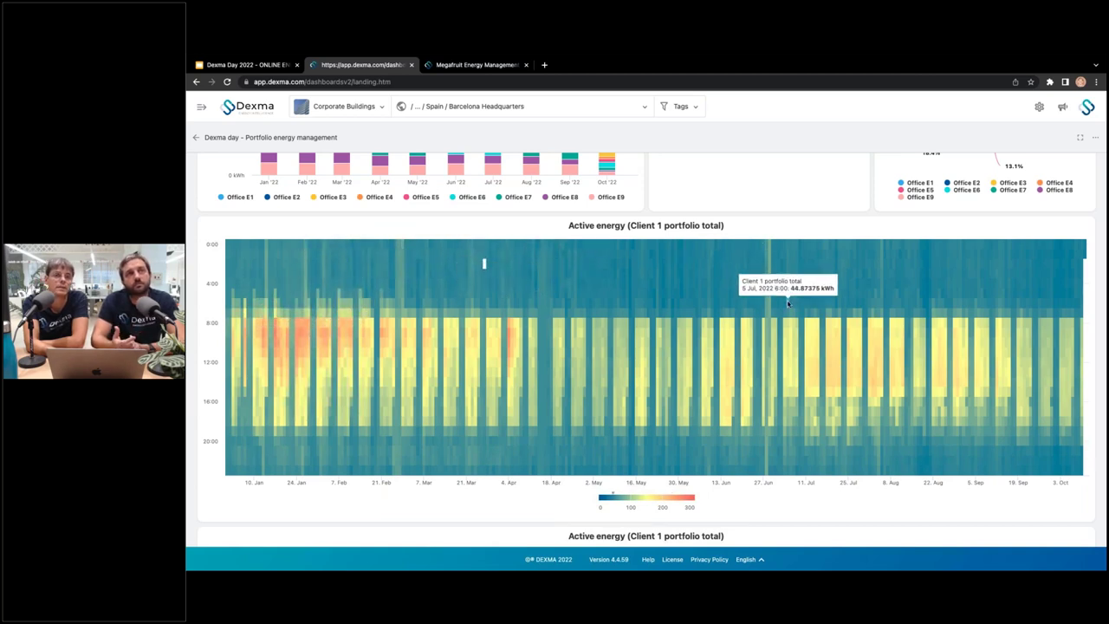
scroll(784, 299, down, 1)
scroll(788, 303, up, 4)
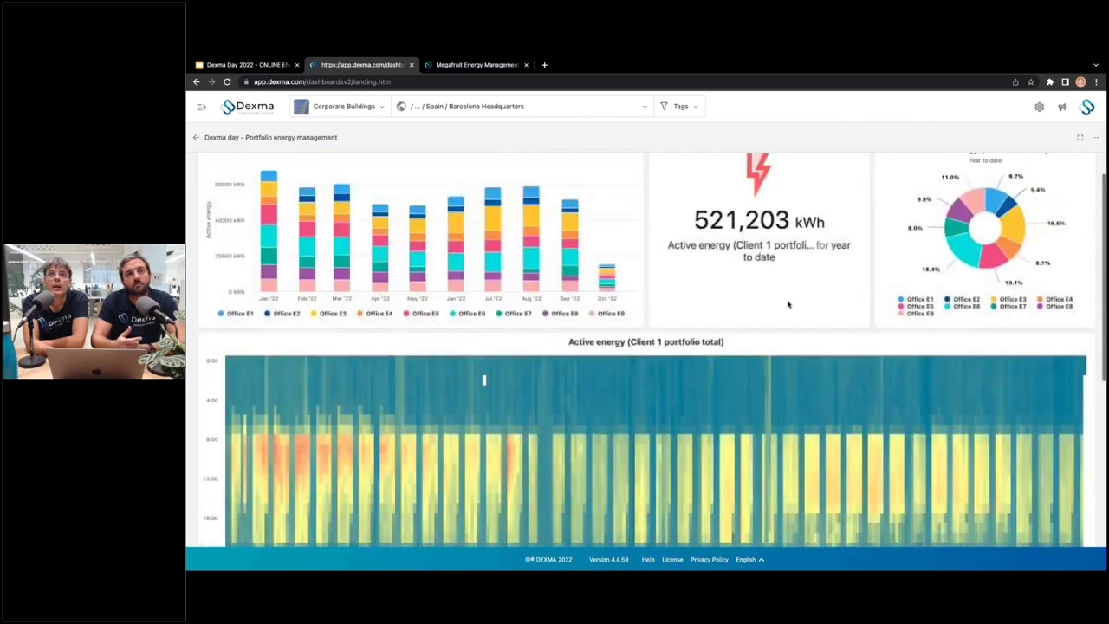
scroll(874, 267, down, 2)
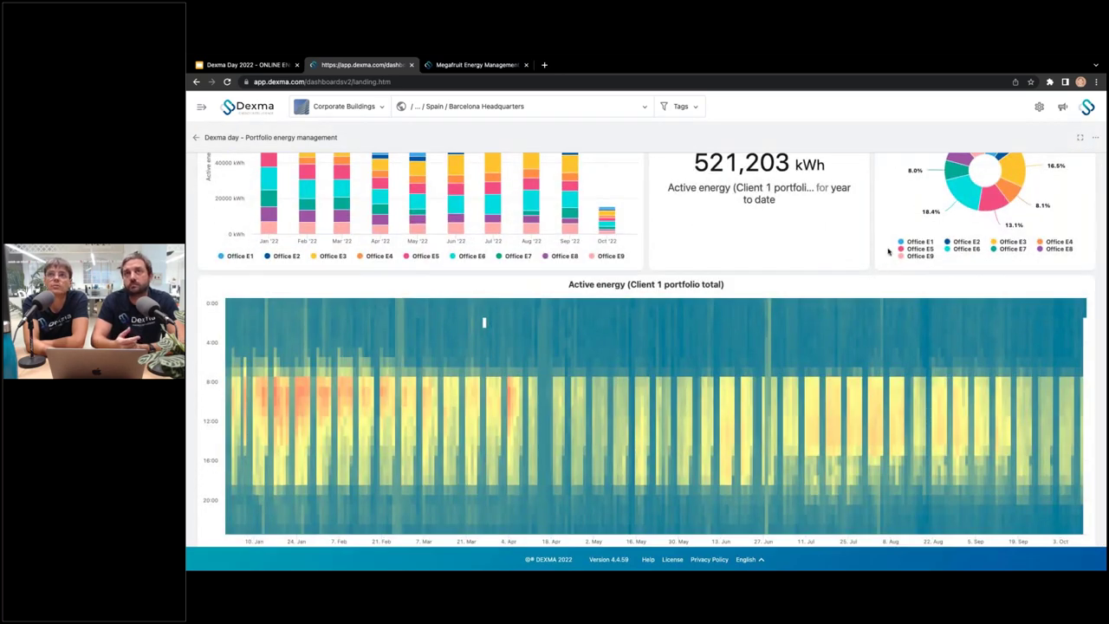
Step: Put the portfolio dashboard in edit mode and start a new line chart widget with Raw analysis - by parameter as its data source
click(1094, 140)
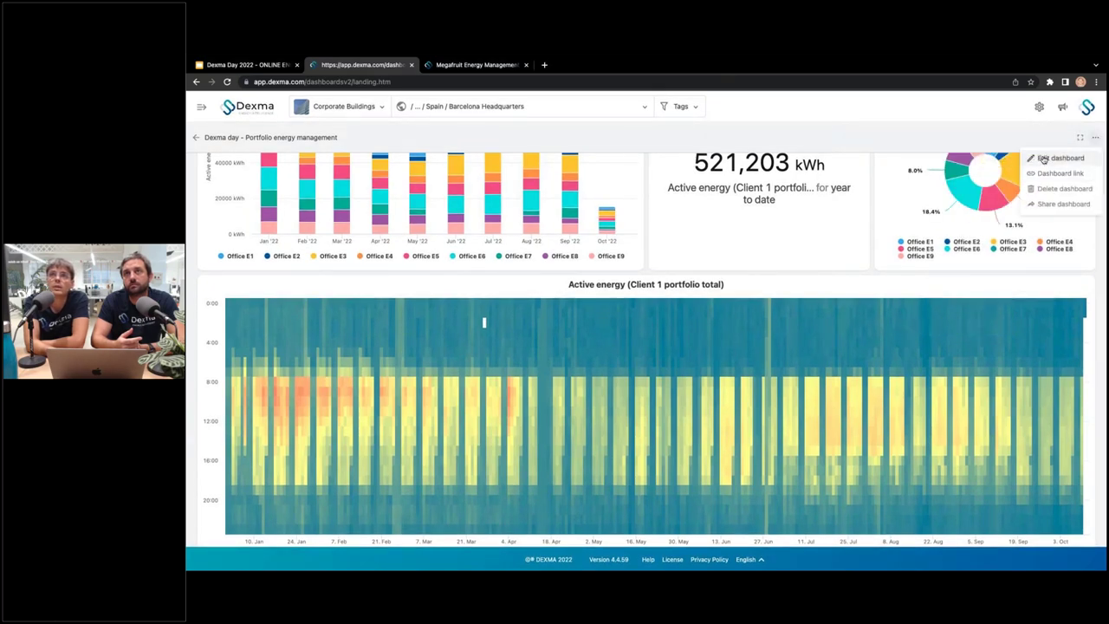
click(1044, 161)
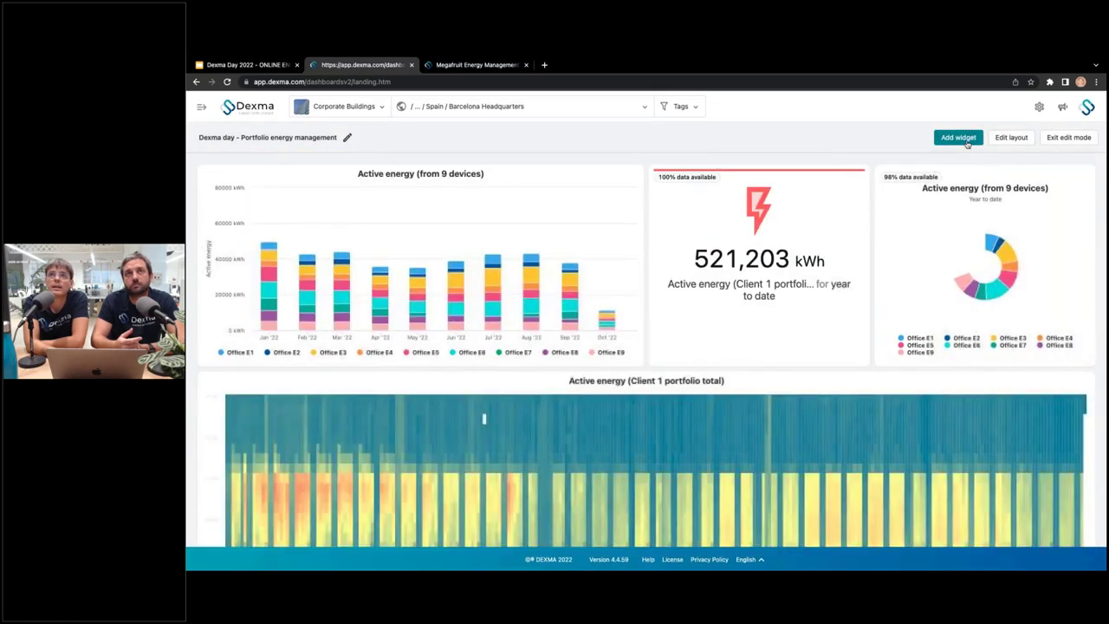
click(958, 137)
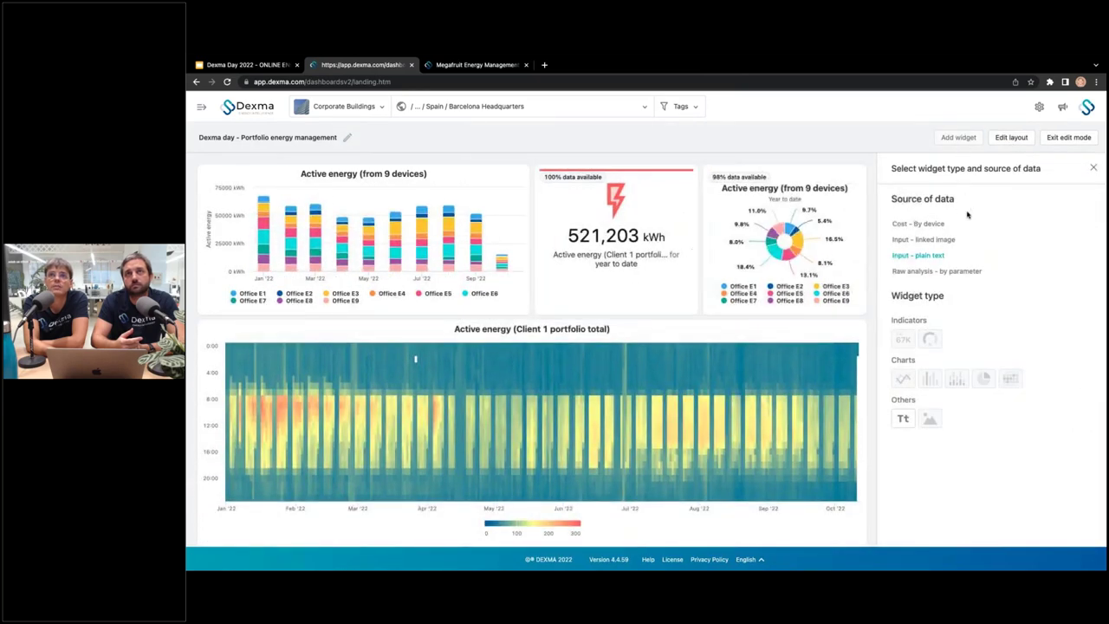
click(953, 272)
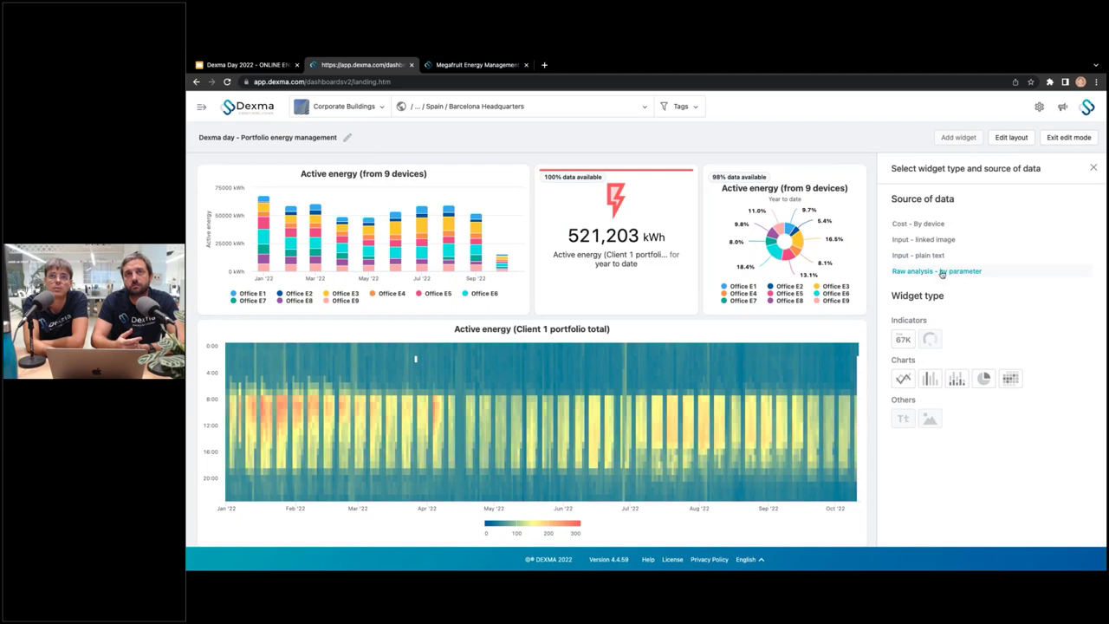
click(903, 379)
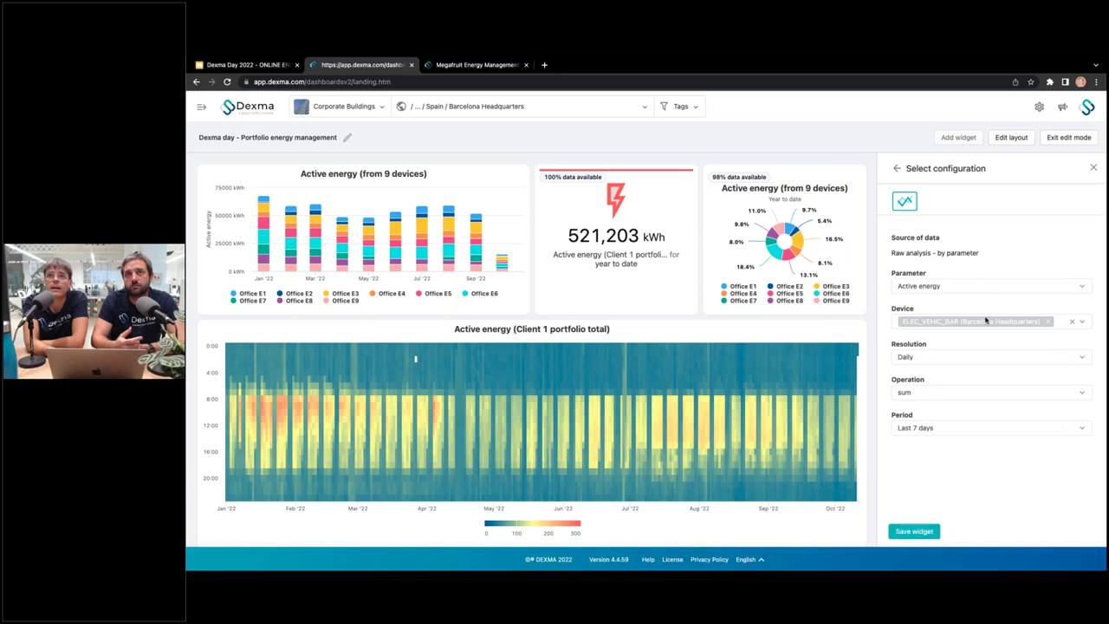
Step: Set Ground_Zone_5 (Barcelona Headquarters) as the line chart's only device, removing ELEC_VEHIC_BAR, and save the widget
click(986, 319)
scroll(990, 358, down, 2)
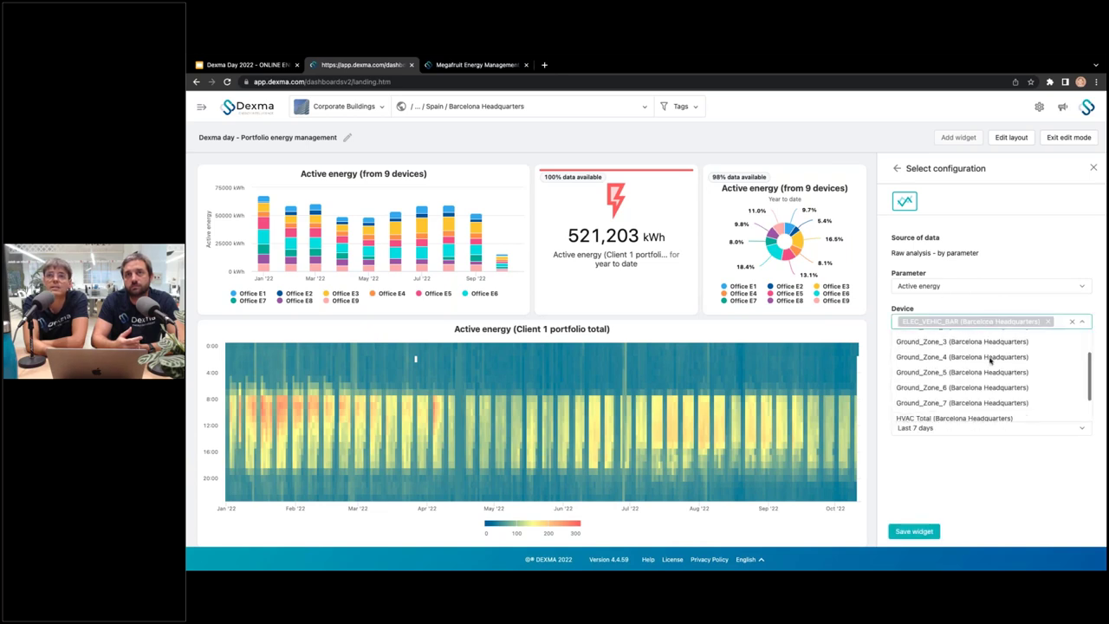
click(990, 362)
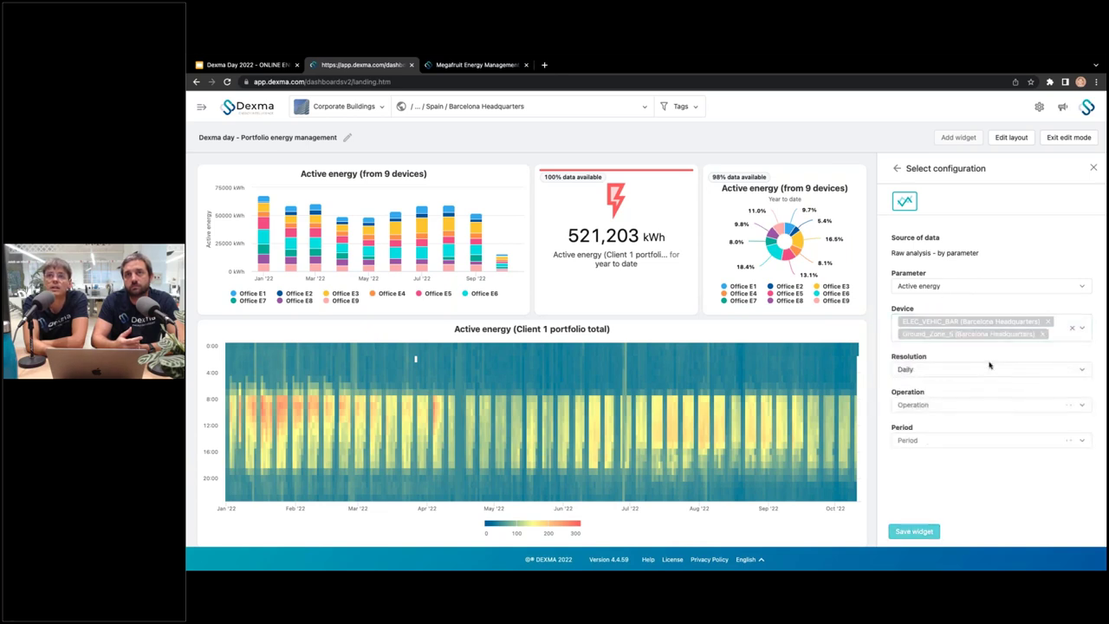
click(1049, 321)
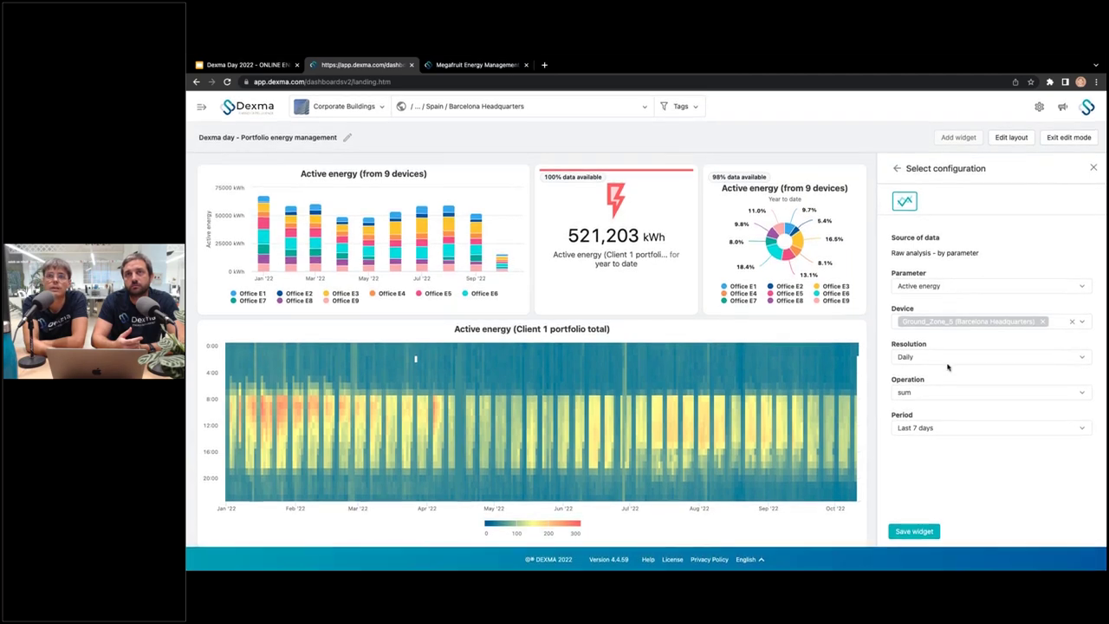
click(921, 529)
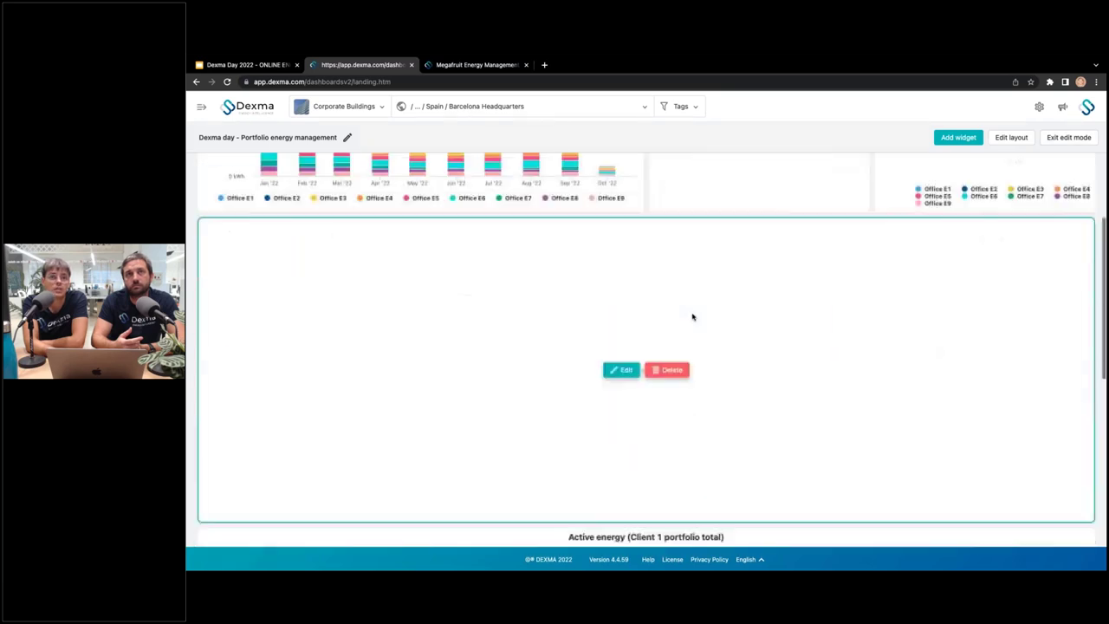
Step: Change the new line chart widget's device to Ground_Zone_1 (Barcelona Headquarters), save it and check the chart at the dashboard's end
scroll(692, 316, down, 5)
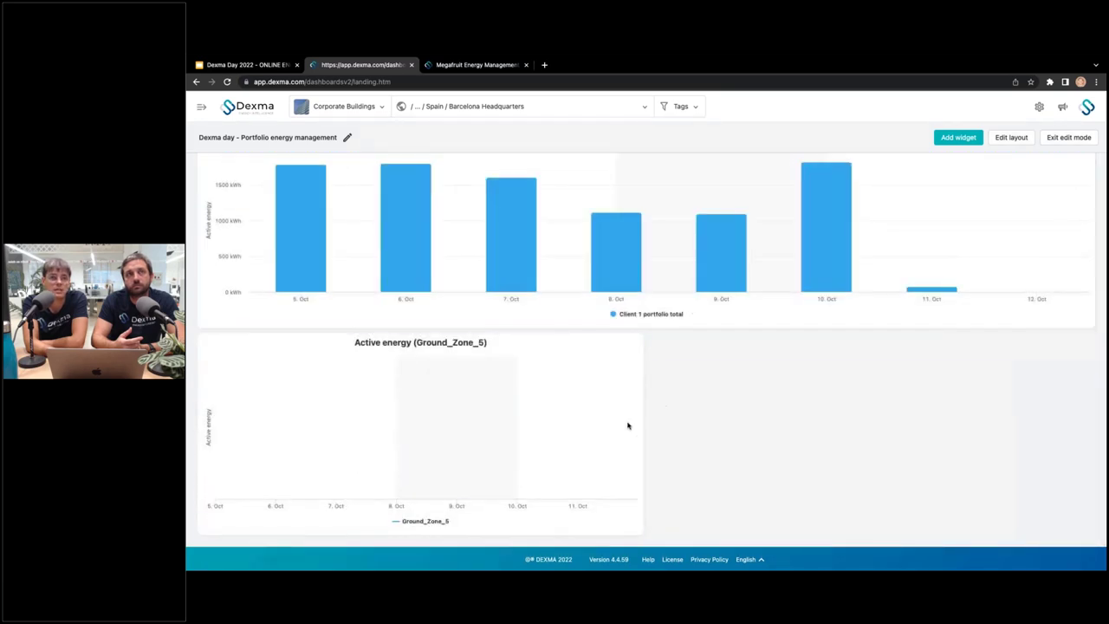
mouse_move(571, 437)
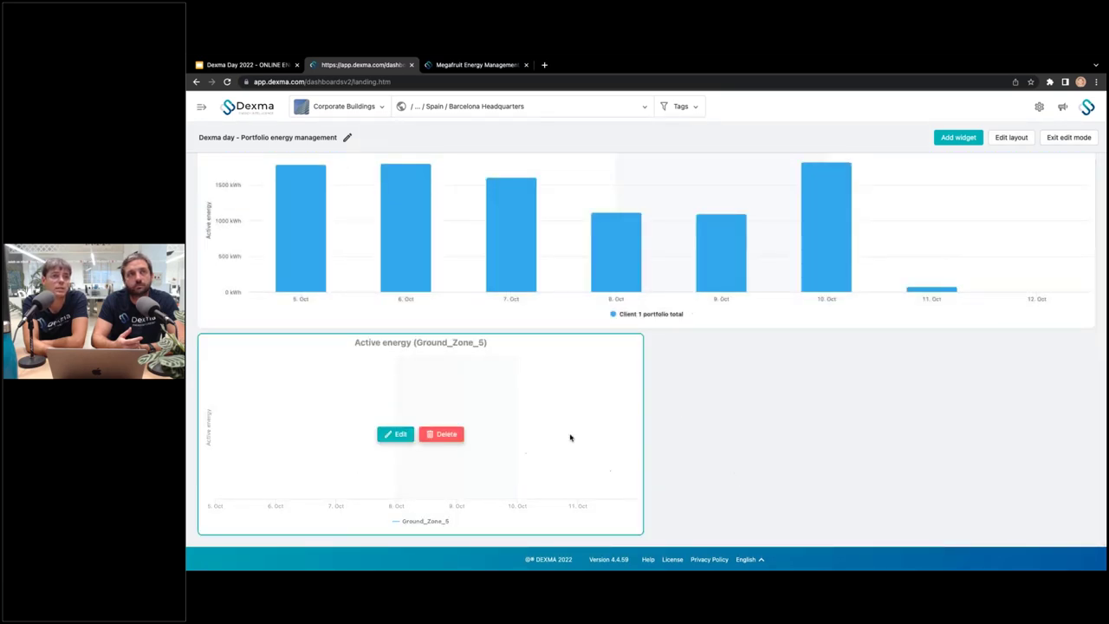
click(397, 435)
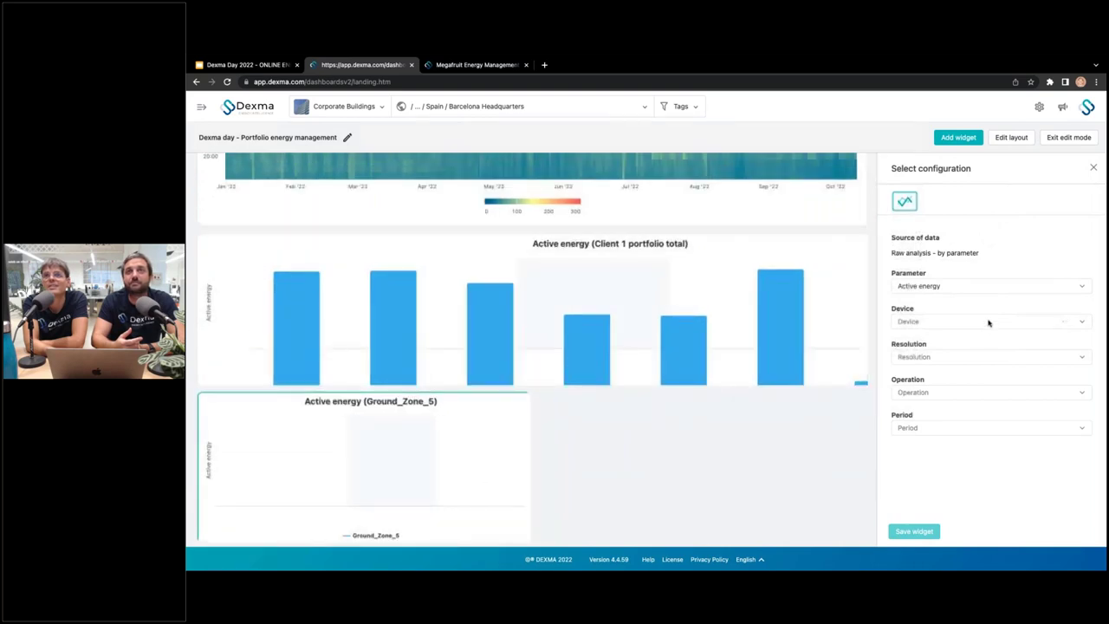
click(1017, 326)
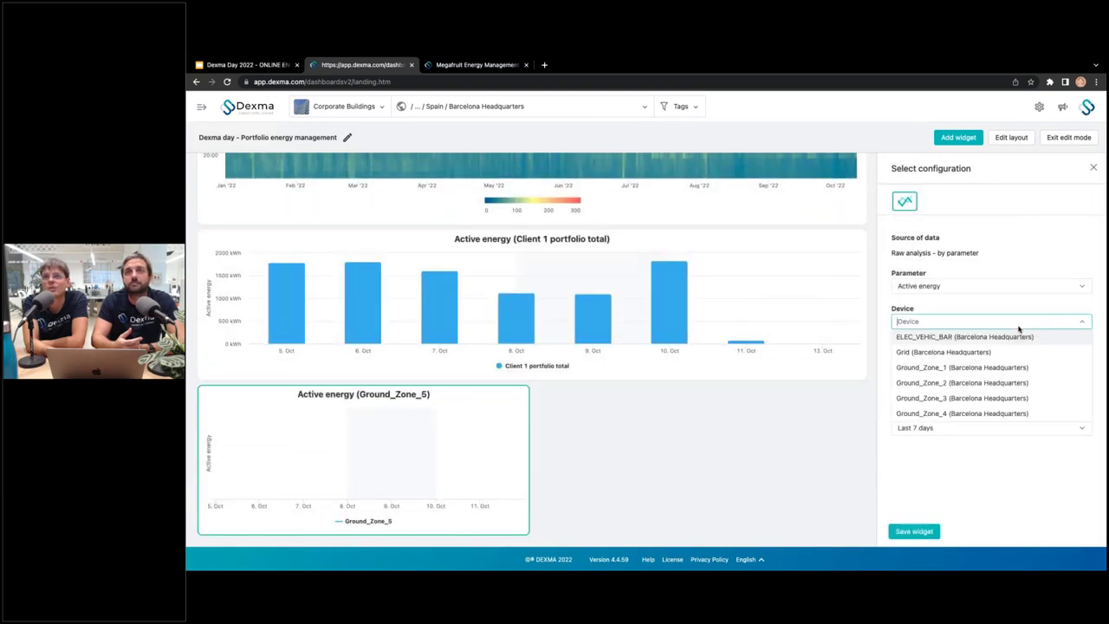
click(1008, 367)
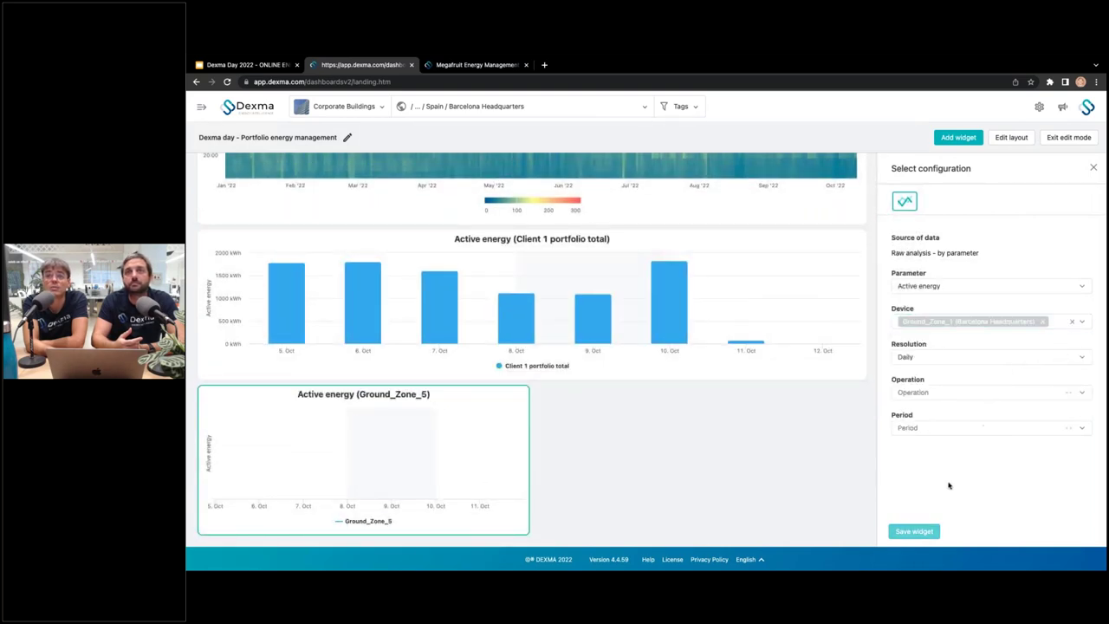
click(914, 531)
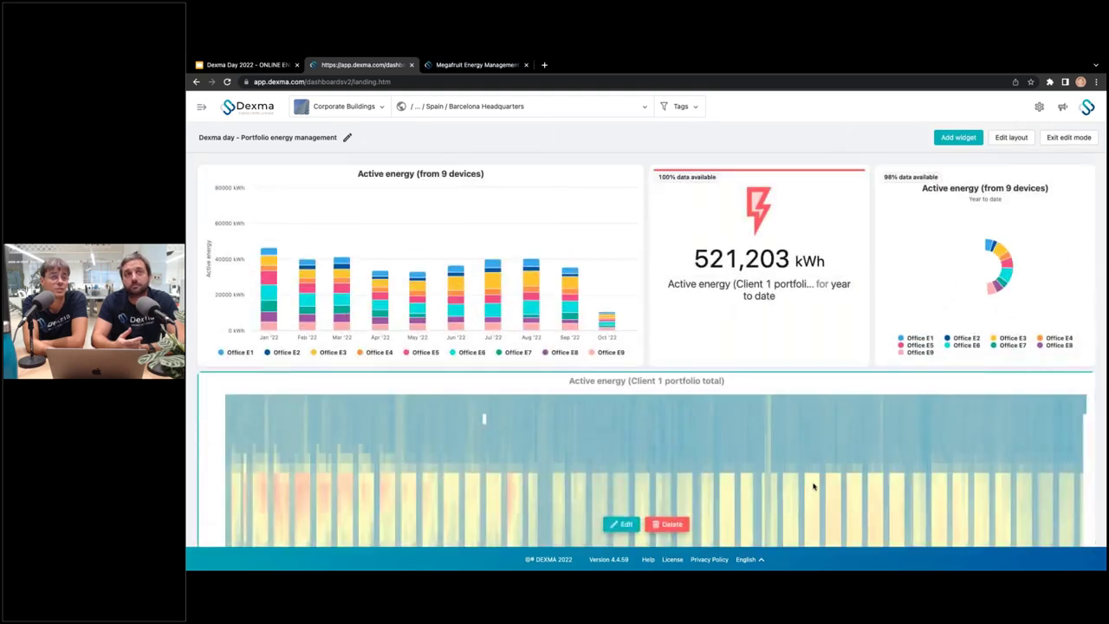
scroll(813, 486, down, 3)
scroll(813, 486, down, 3)
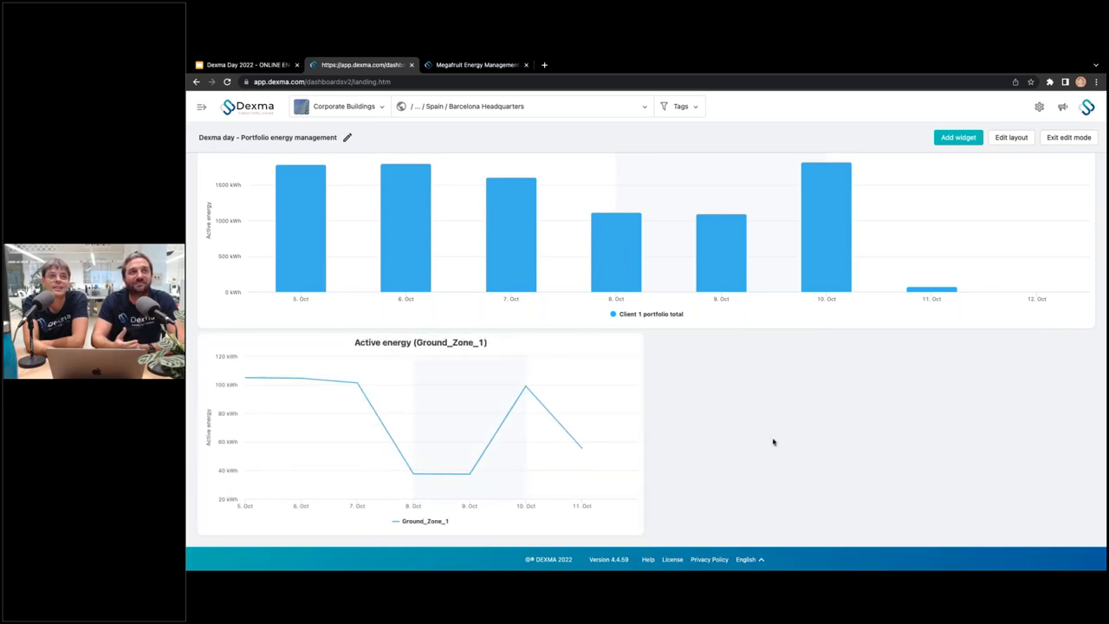
Step: Open the portfolio dashboard's desktop layout for editing and look over the widget arrangement
scroll(774, 442, up, 3)
scroll(774, 442, up, 3)
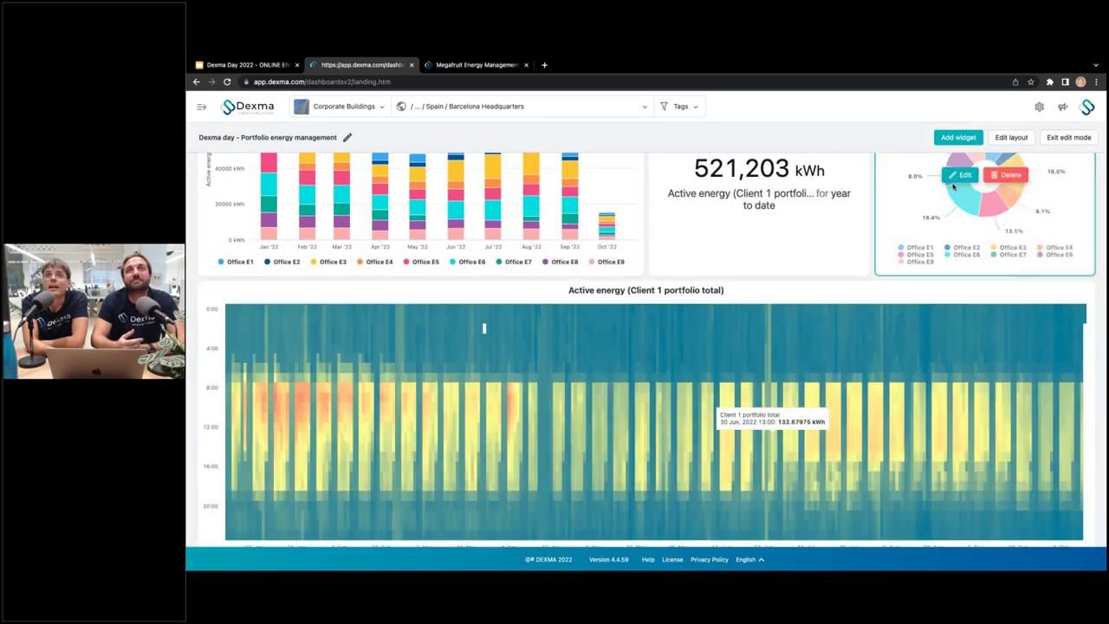
click(1011, 136)
scroll(848, 274, down, 4)
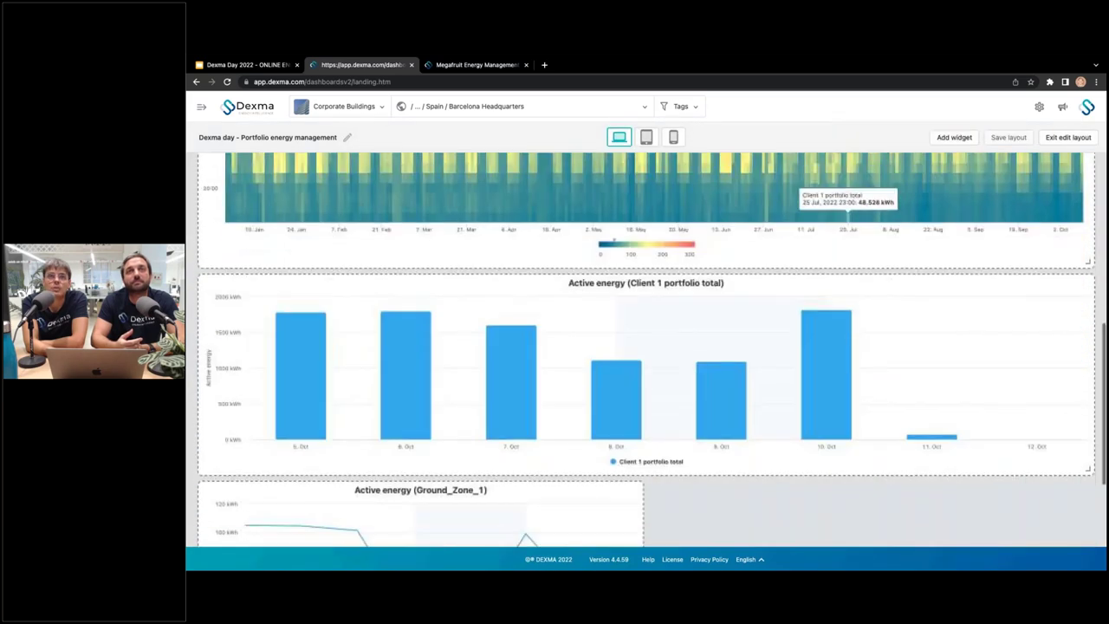
scroll(868, 352, up, 5)
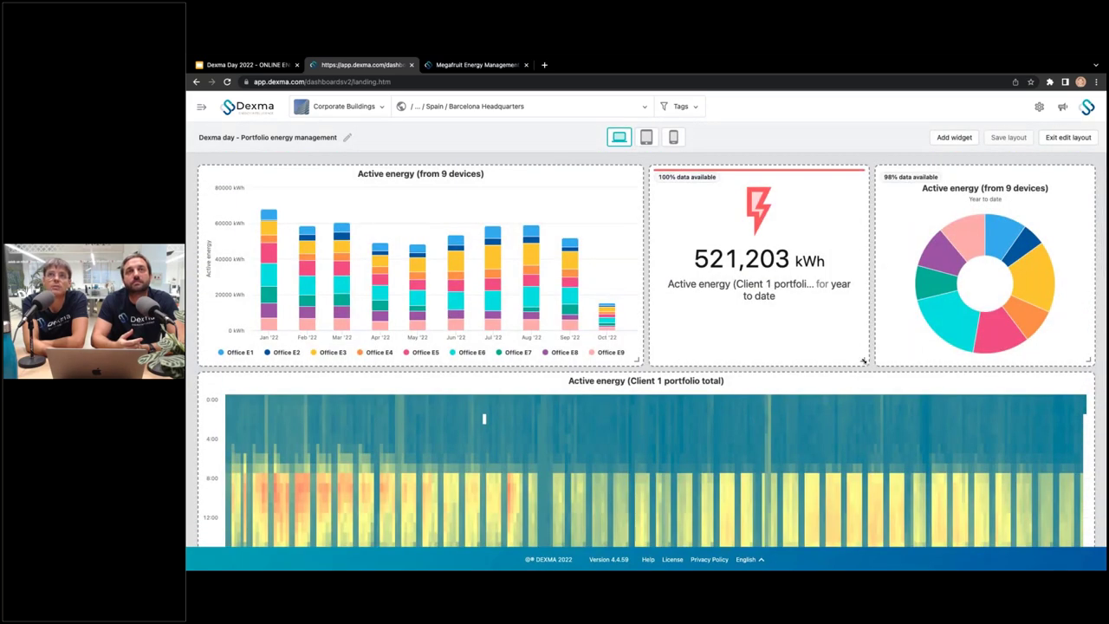
Step: Try shrinking and repositioning the year-to-date active energy indicator in the desktop layout, and switch to the tablet layout, discarding the changes
drag(864, 360, 789, 258)
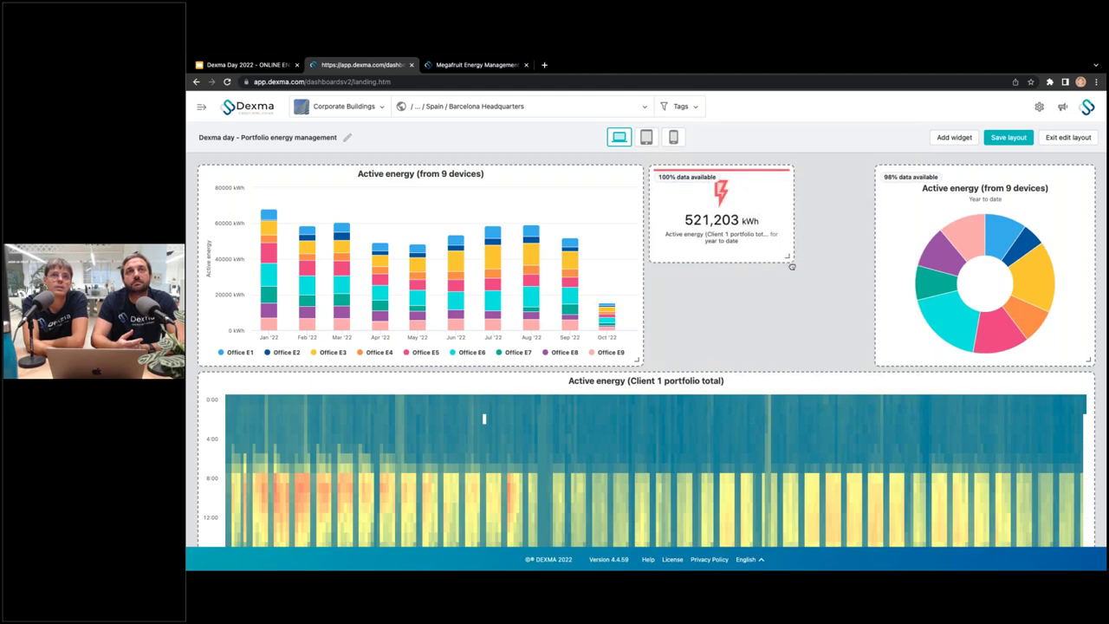
drag(728, 200, 809, 306)
click(647, 137)
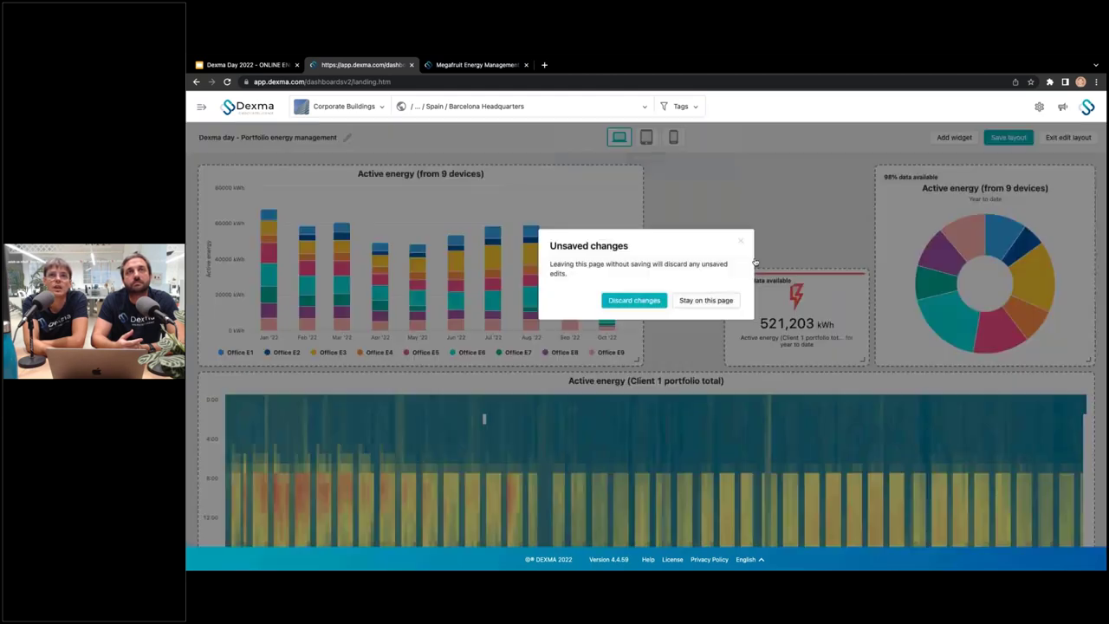
click(648, 303)
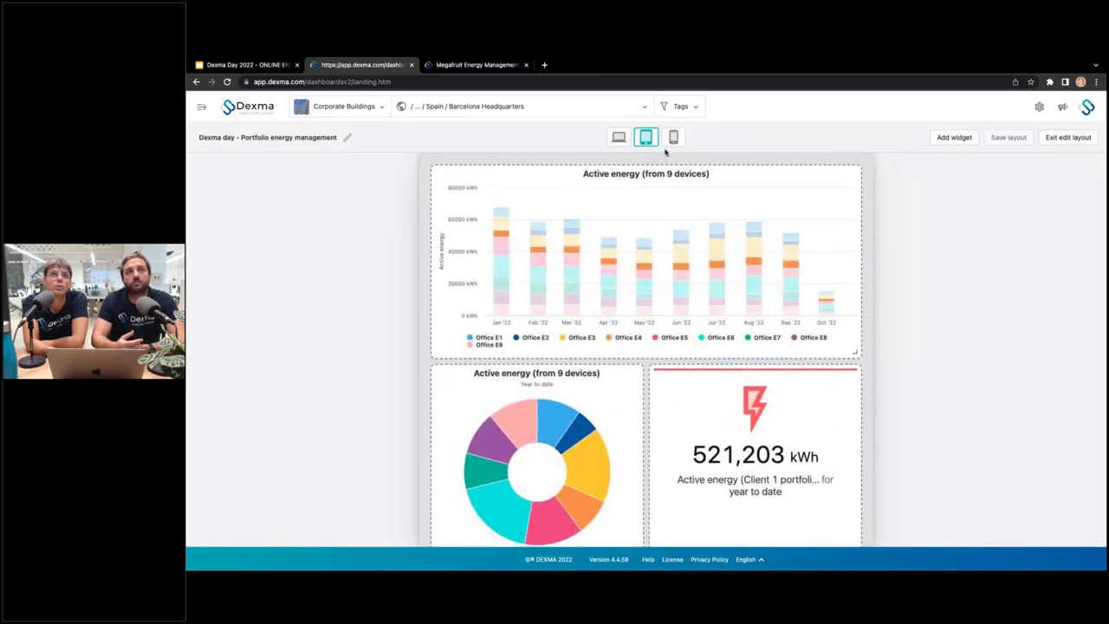
Step: Adjust the position of the year-to-date active energy indicator in the mobile layout, save the layout and leave edit mode
click(672, 139)
scroll(646, 347, down, 3)
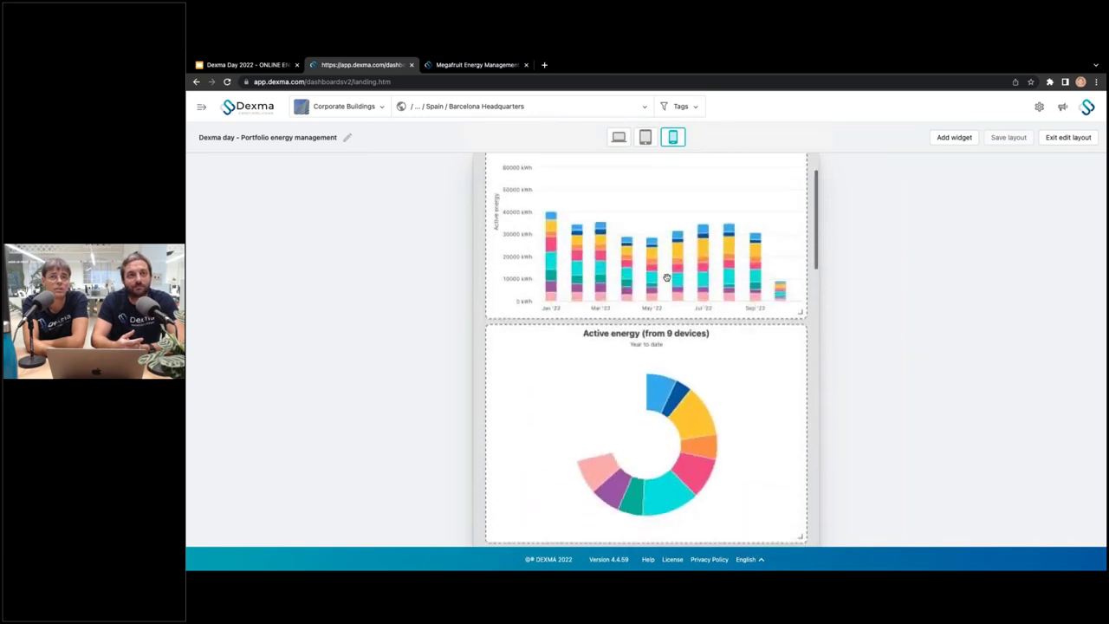
scroll(660, 195, down, 10)
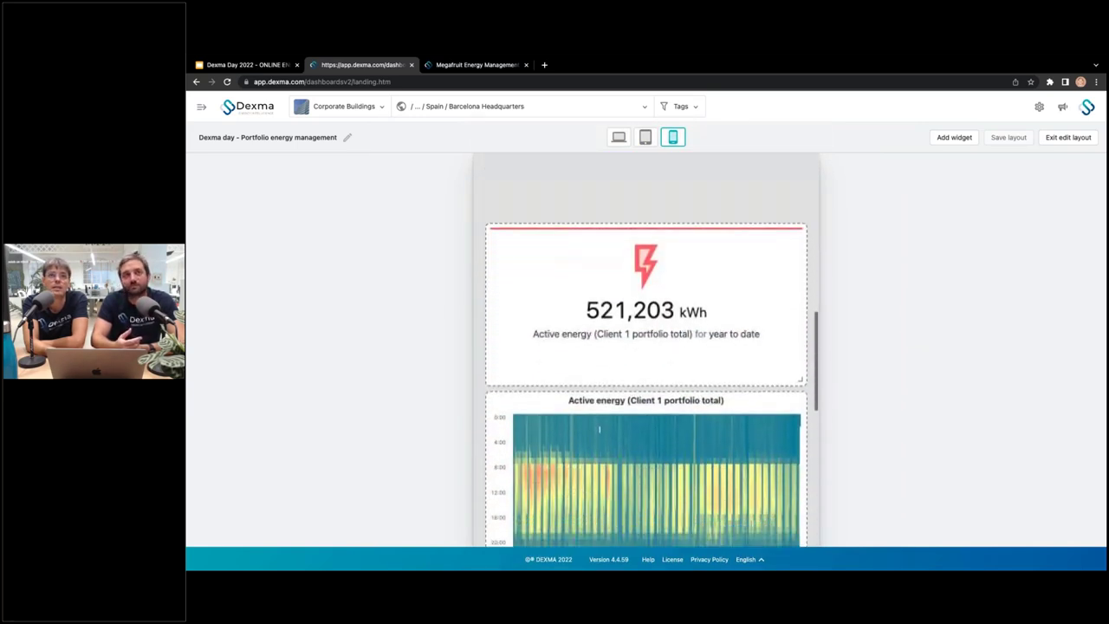
drag(660, 195, 677, 252)
scroll(679, 251, up, 5)
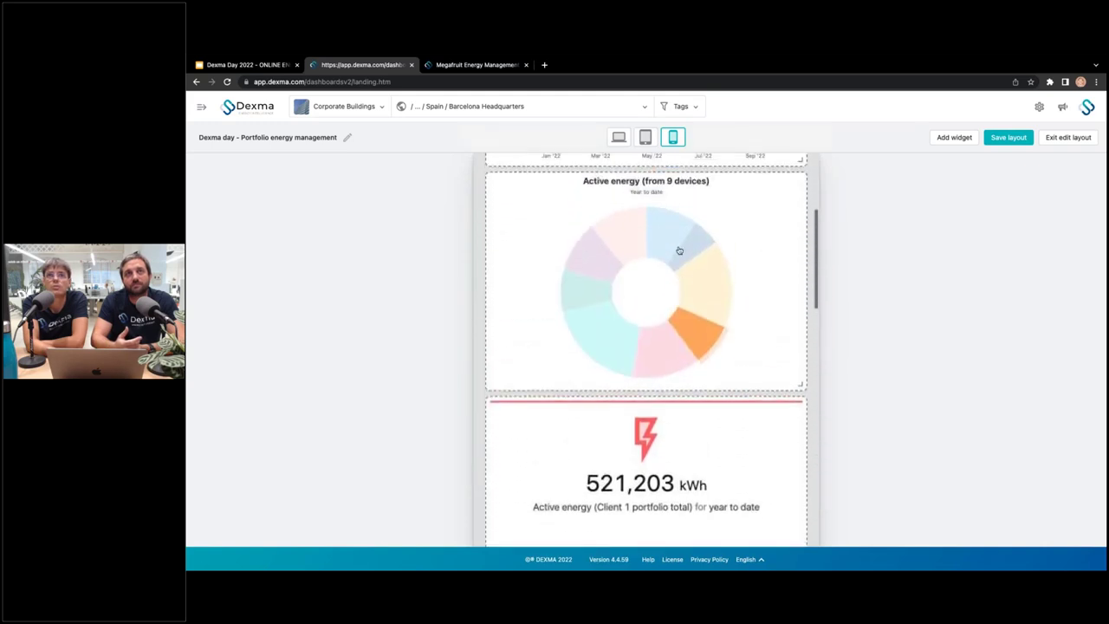
click(1008, 137)
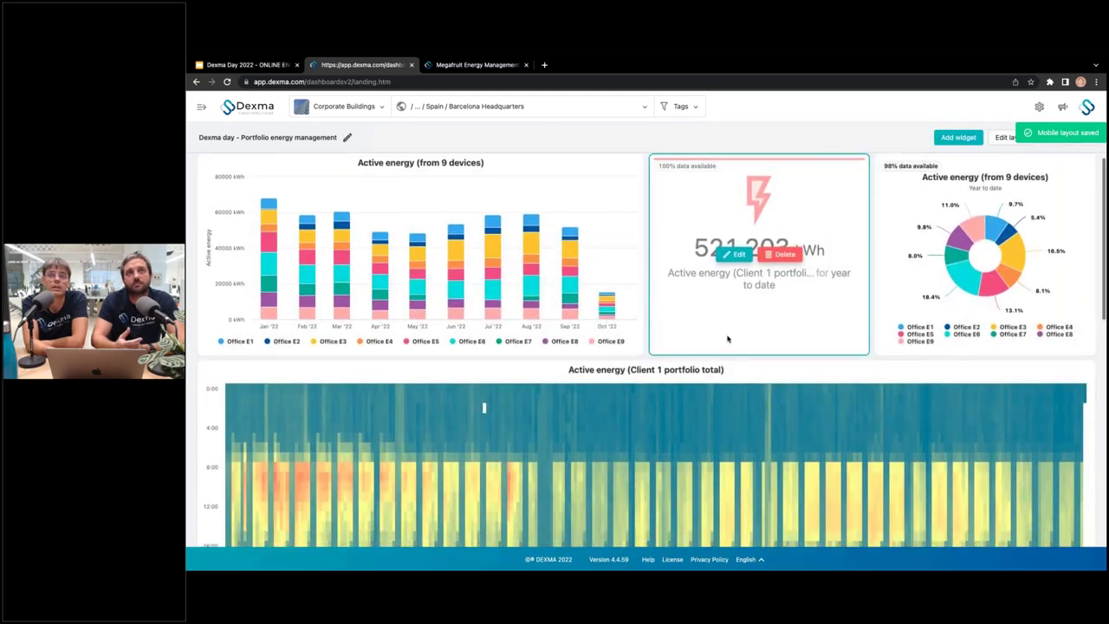
scroll(728, 339, down, 10)
scroll(728, 339, up, 10)
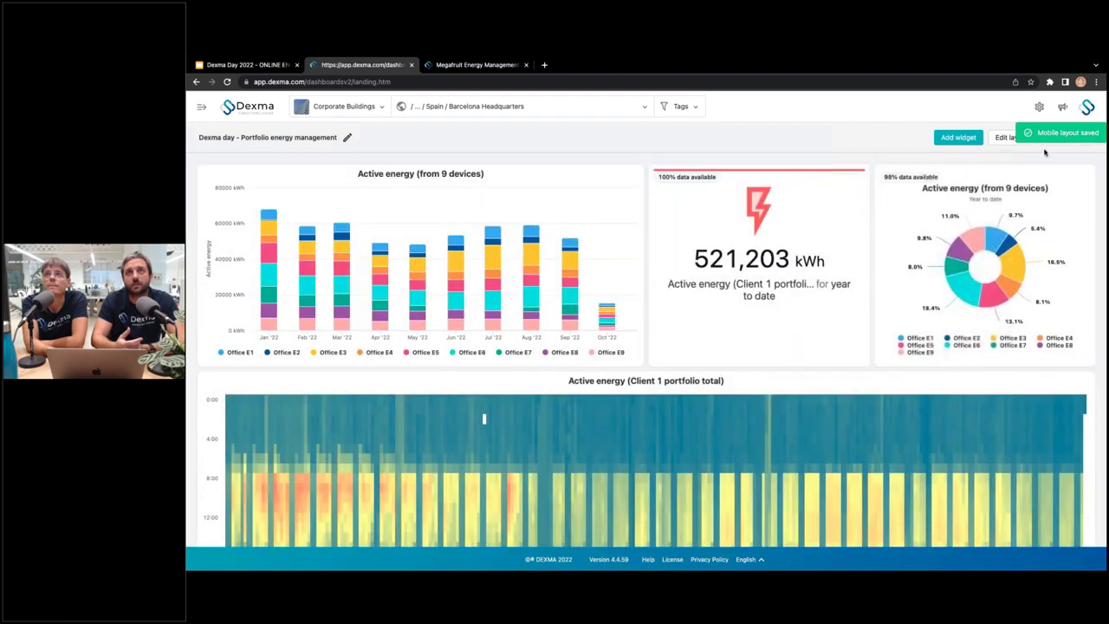
click(1063, 139)
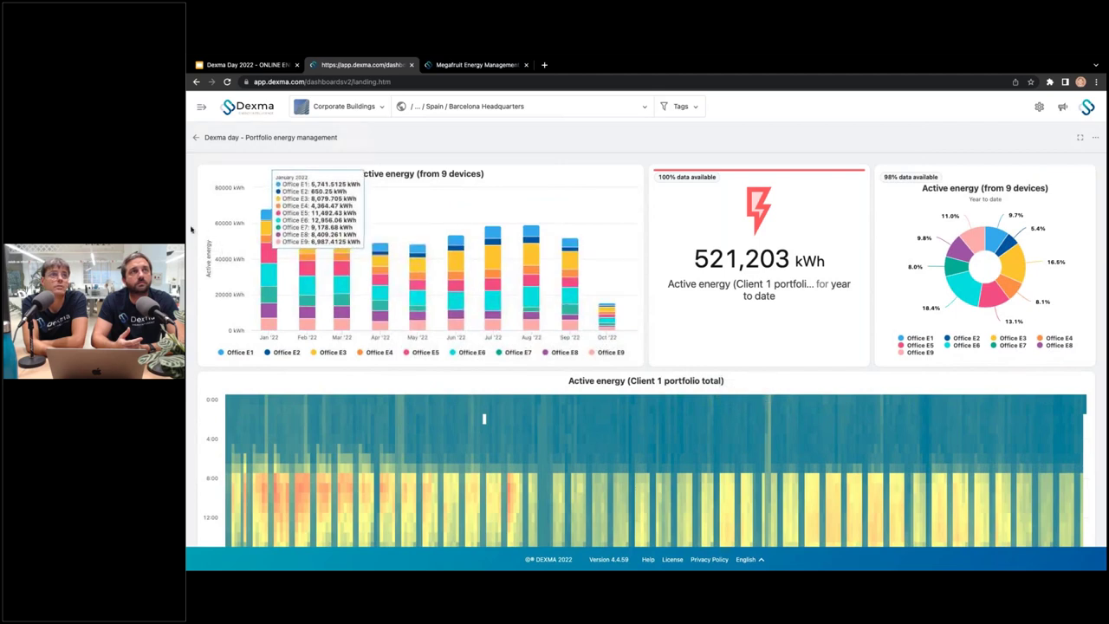
Step: Return to the dashboards list and open Dexma day - Energy cost from its second page
click(195, 137)
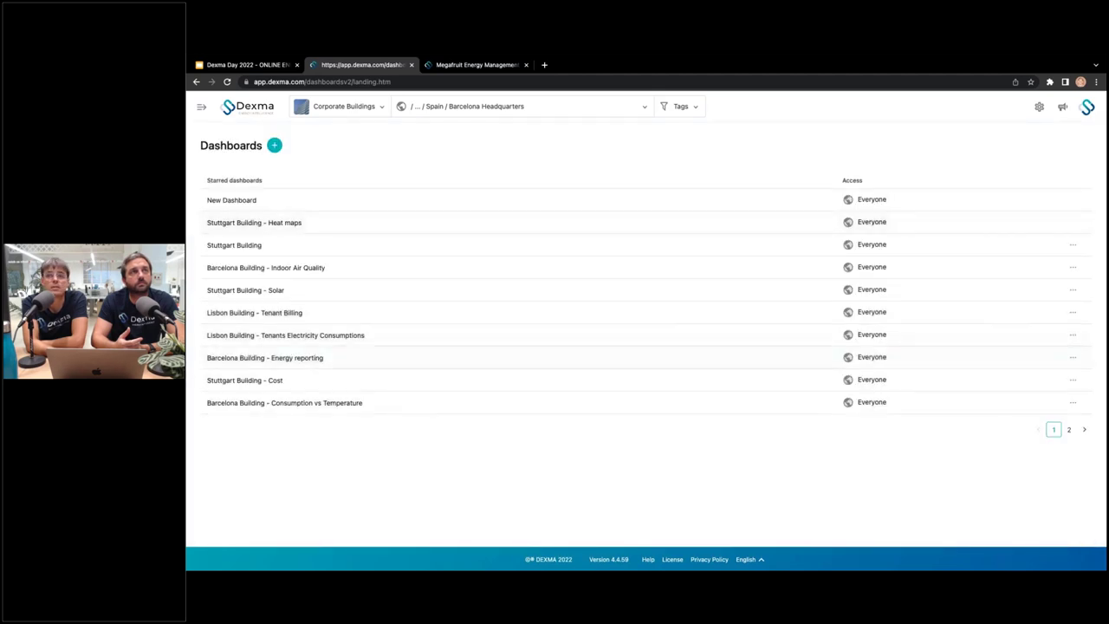
click(1068, 430)
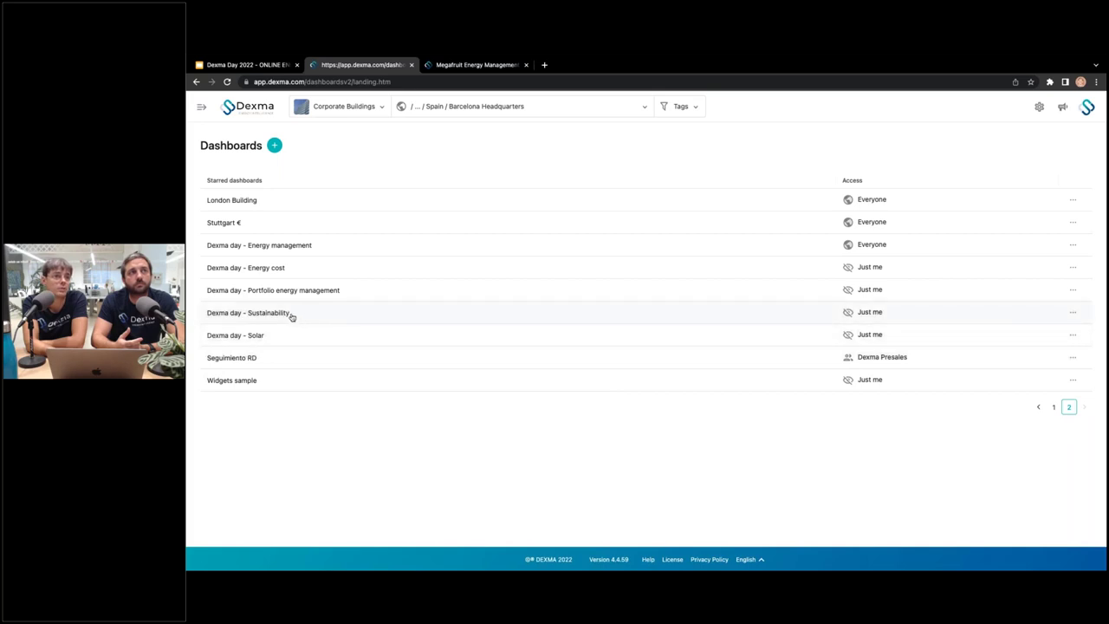
click(302, 264)
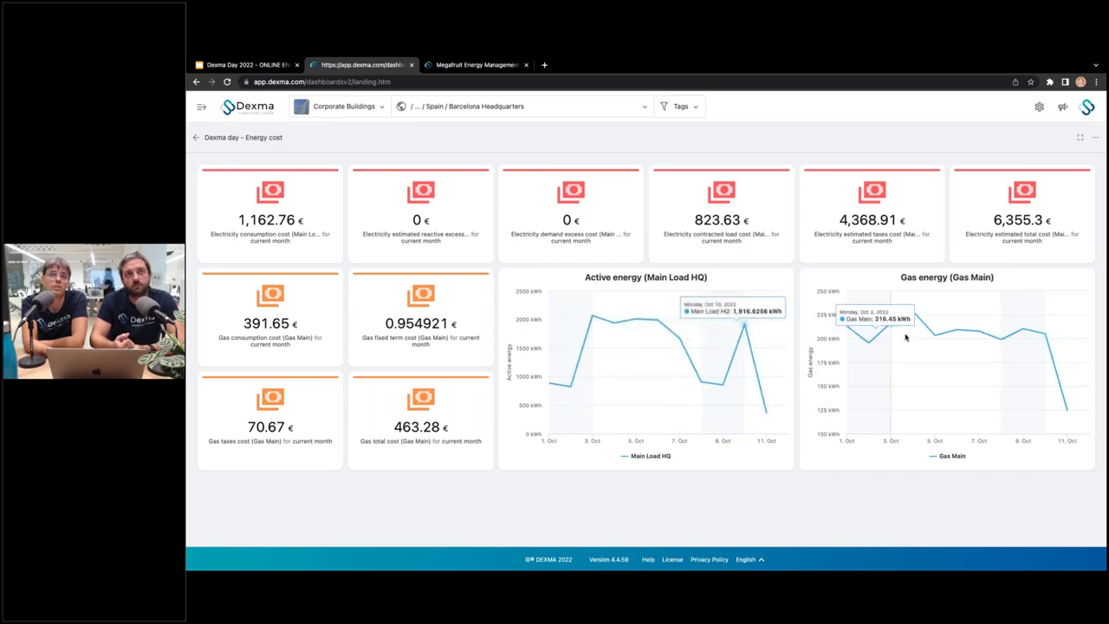
Step: Go back to the second page of the dashboards list and open Dexma day - Sustainability to review its CO2e emissions charts
click(196, 138)
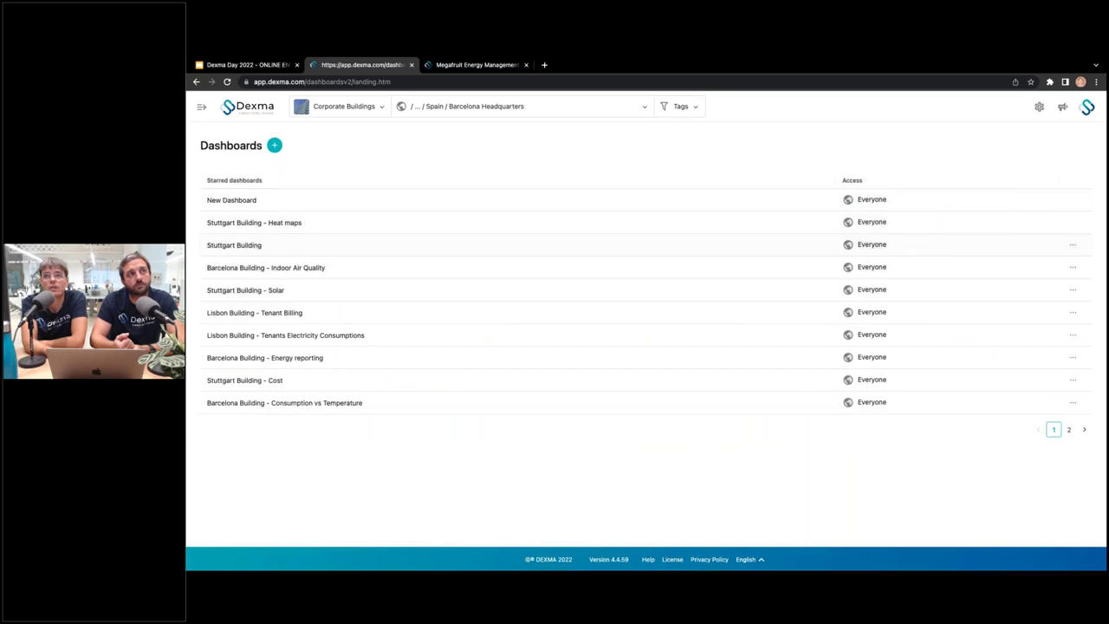
click(1066, 431)
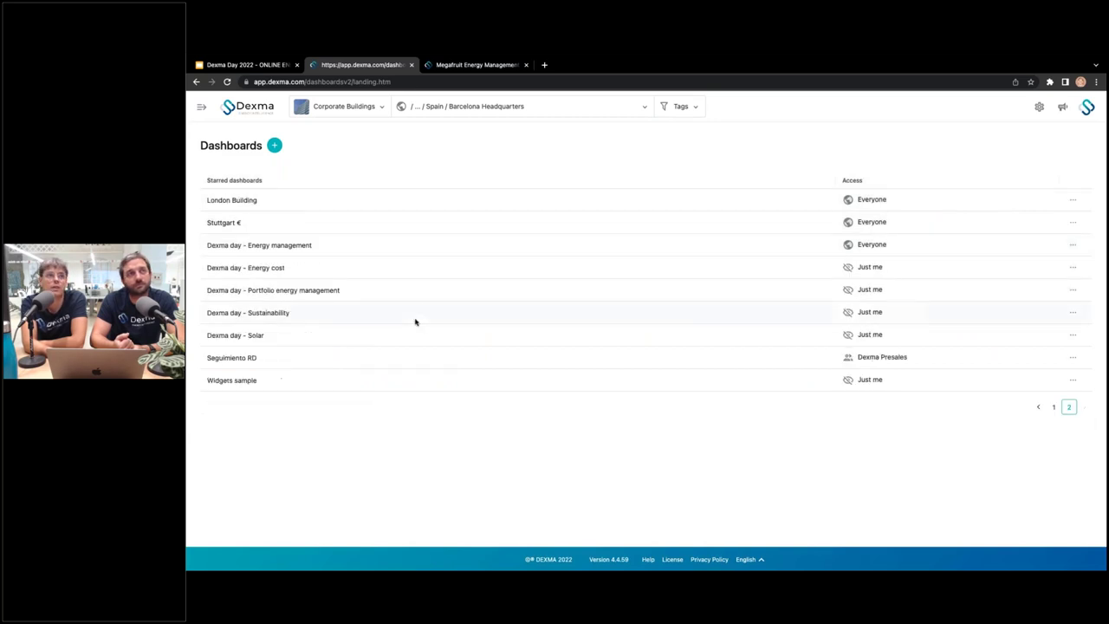
click(290, 315)
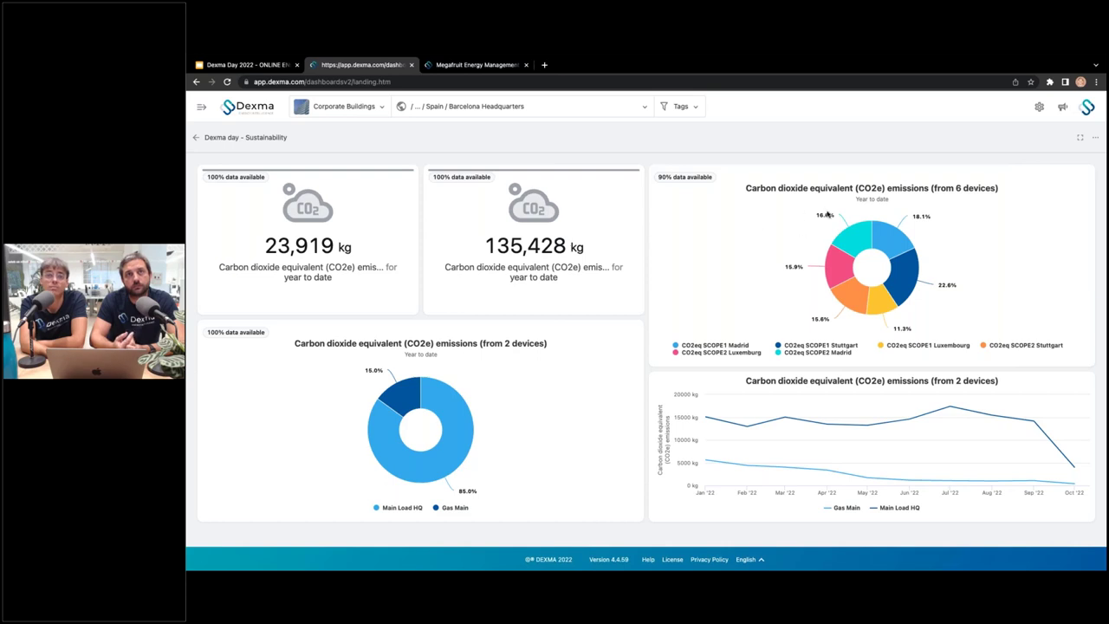
mouse_move(923, 267)
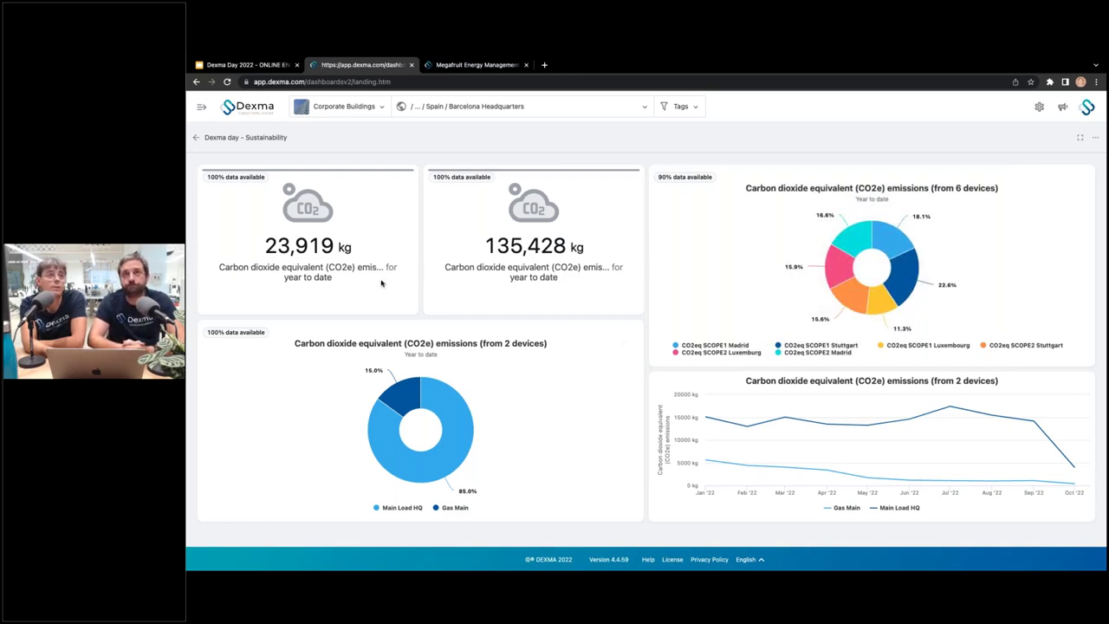
Step: Leave the Sustainability dashboard and show the second page of the dashboards list
click(196, 137)
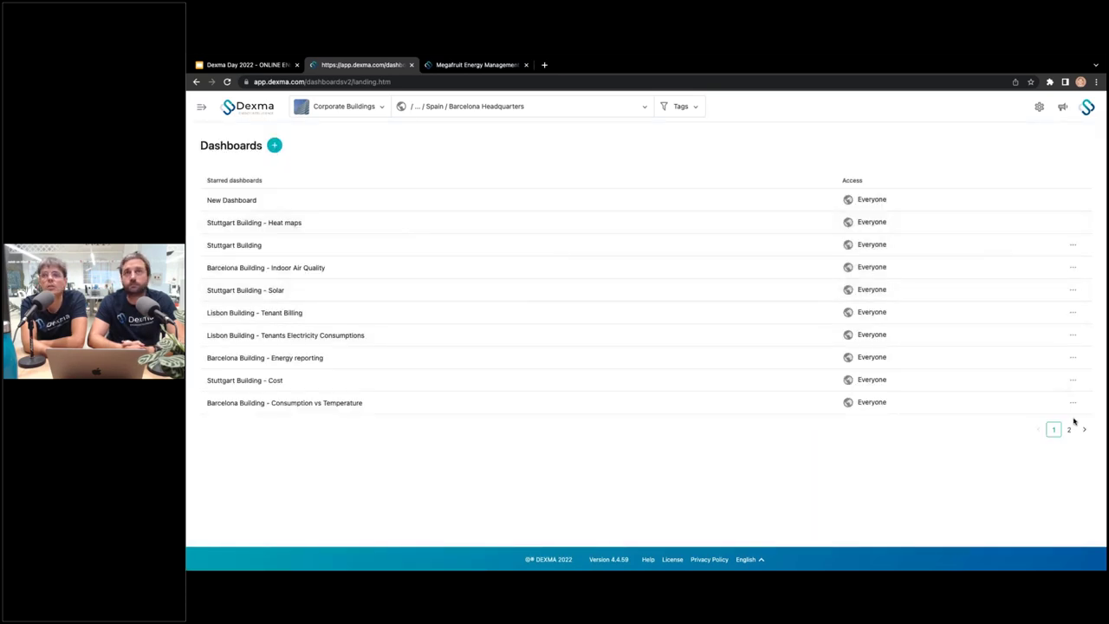
click(1070, 429)
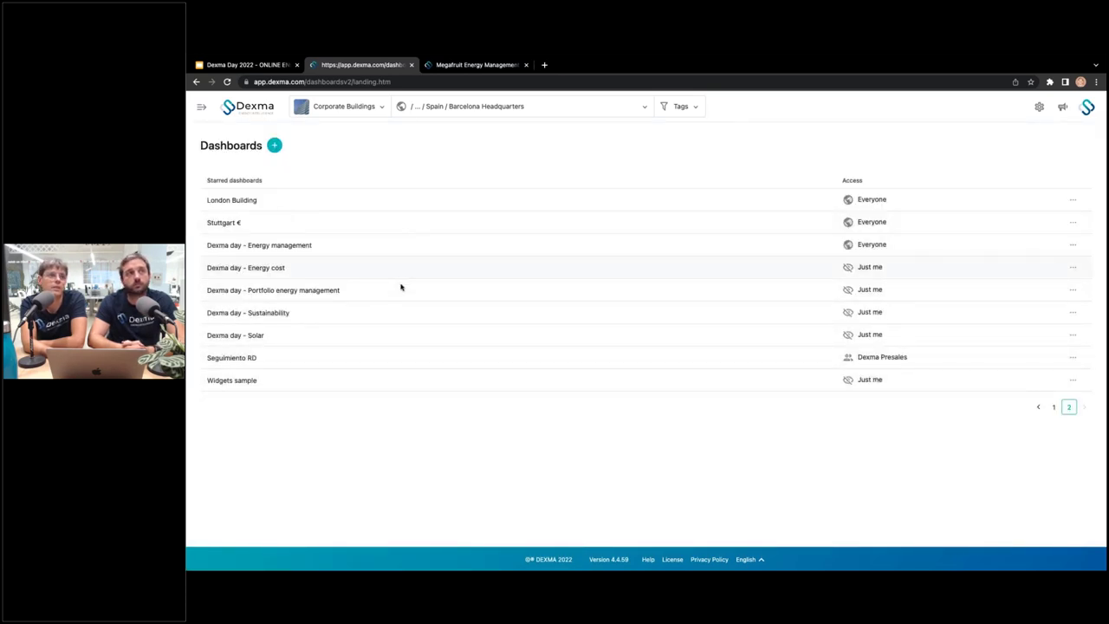
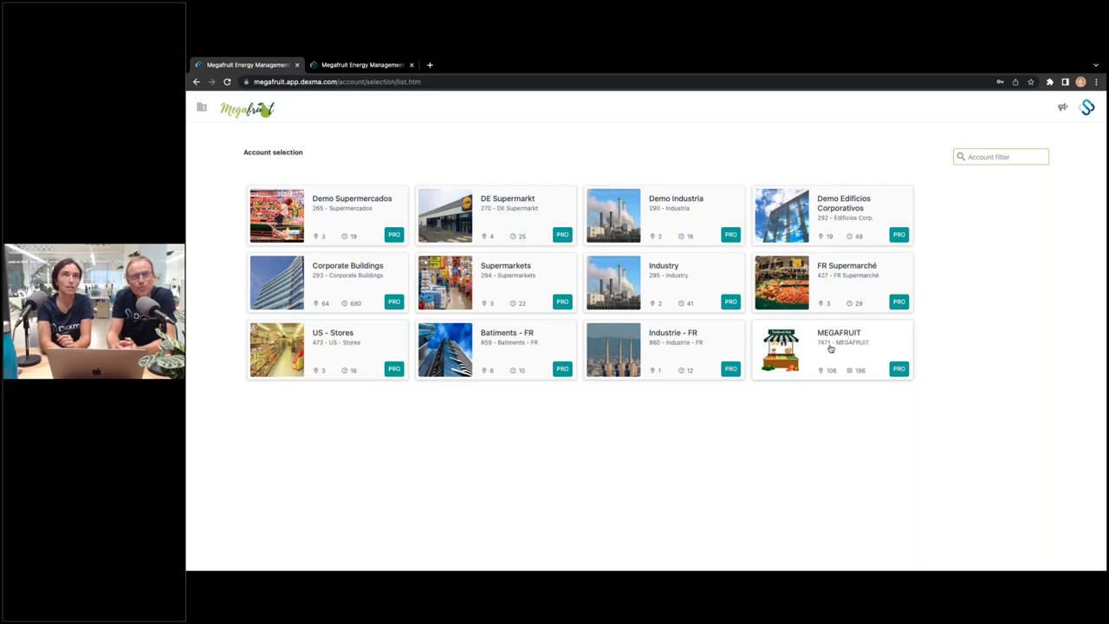
Step: Open the MEGAFRUIT account and show its Analyse map dashboard, checking individual locations' electricity consumption details
click(850, 354)
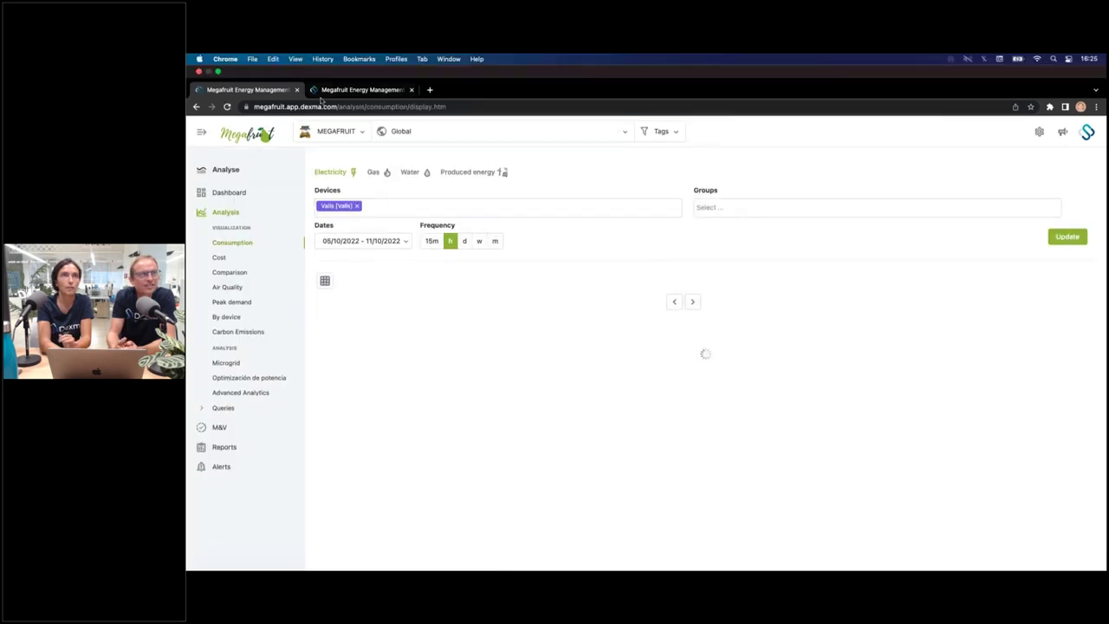
click(235, 171)
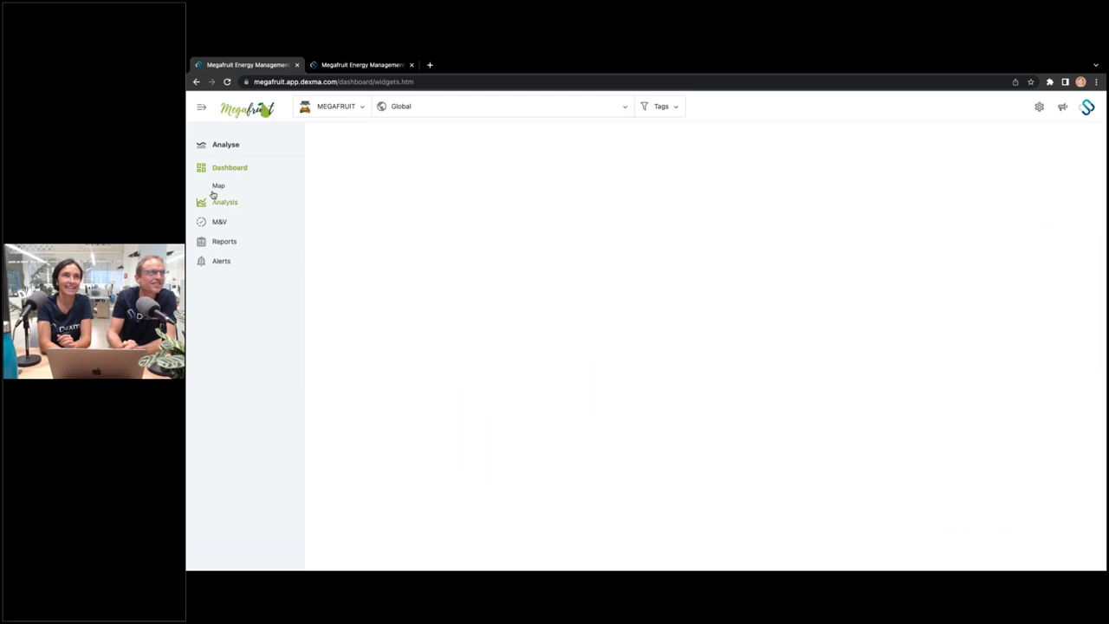
click(216, 189)
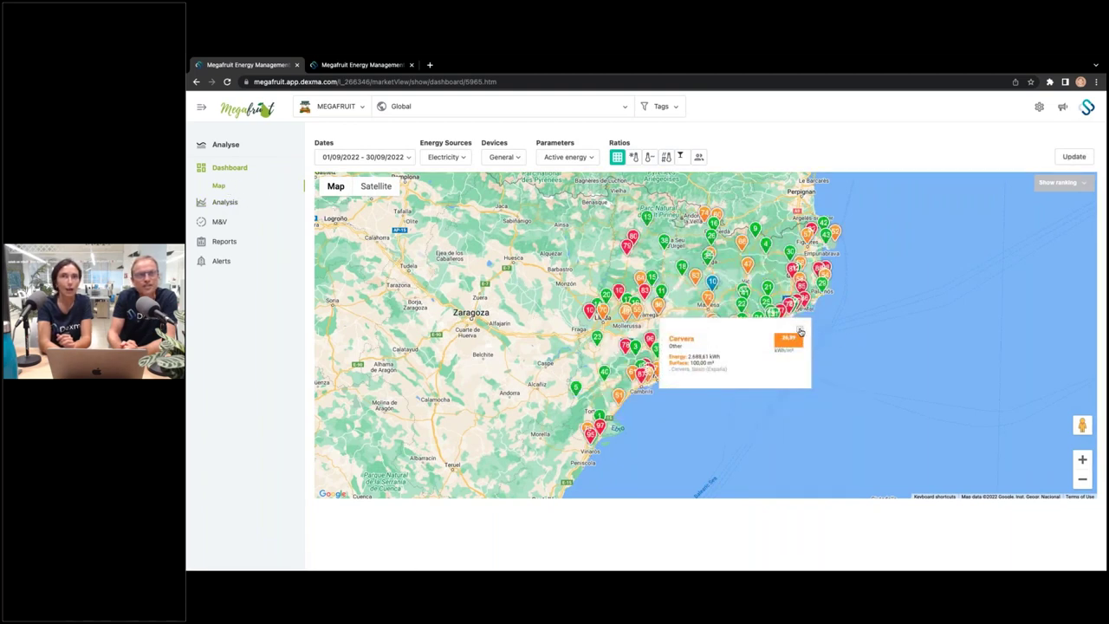
click(799, 330)
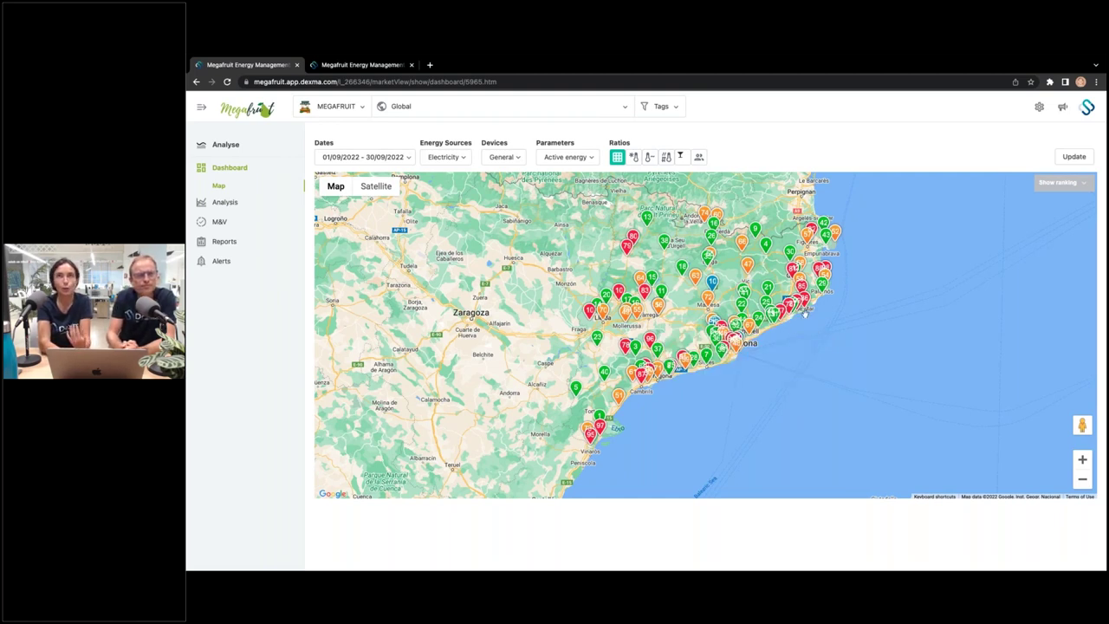
click(804, 314)
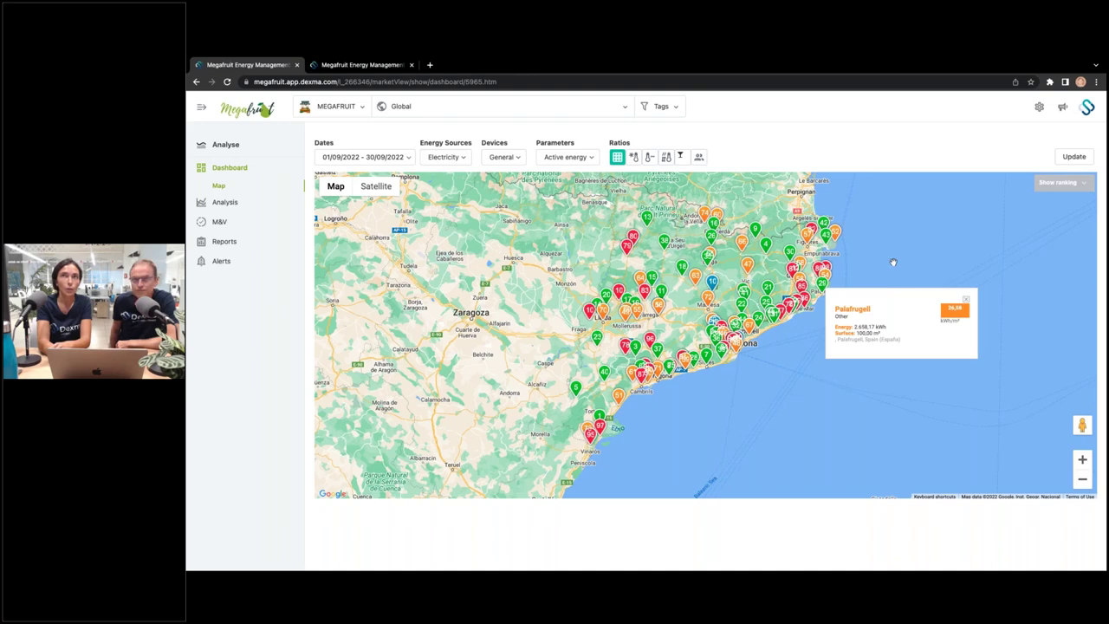
Step: Go to the account's gateway settings and open the registration form for a new Datadis gateway
click(1039, 109)
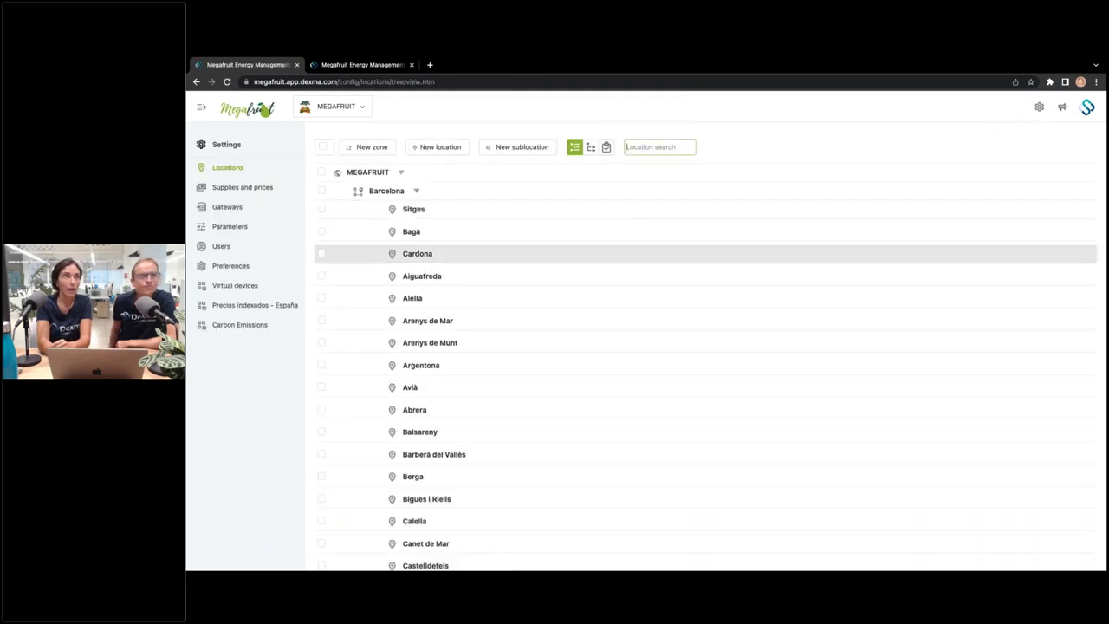
click(227, 208)
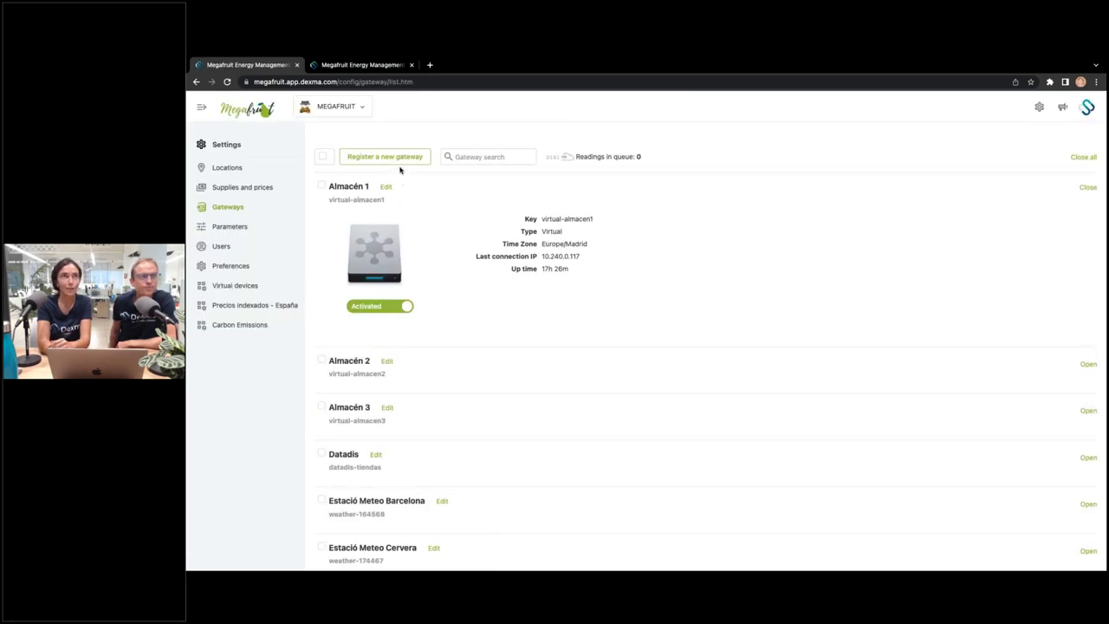
click(397, 160)
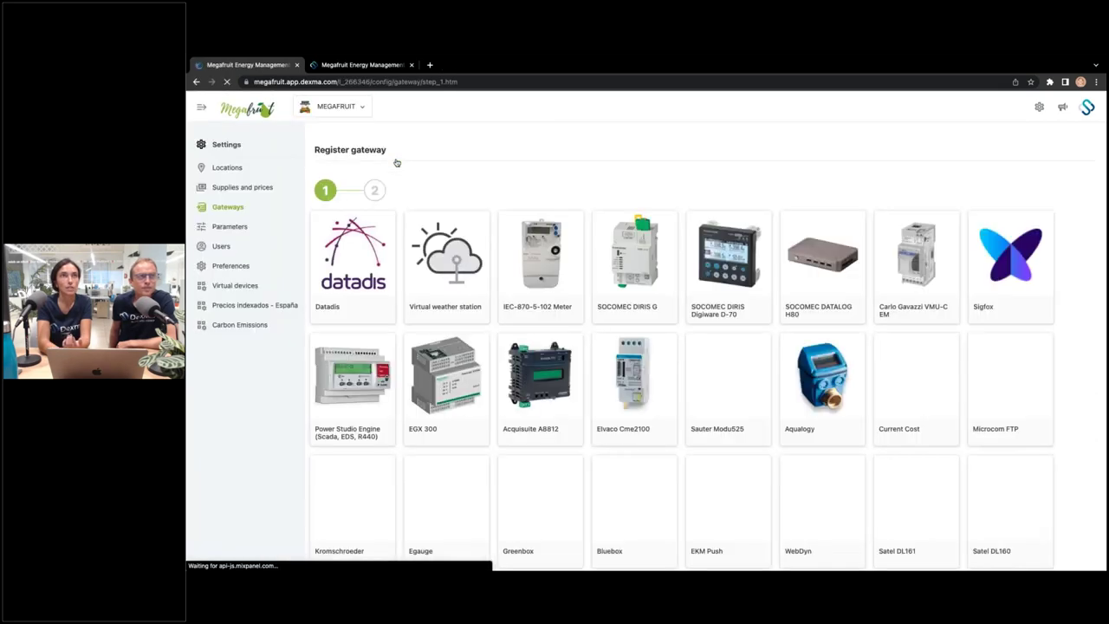
click(355, 303)
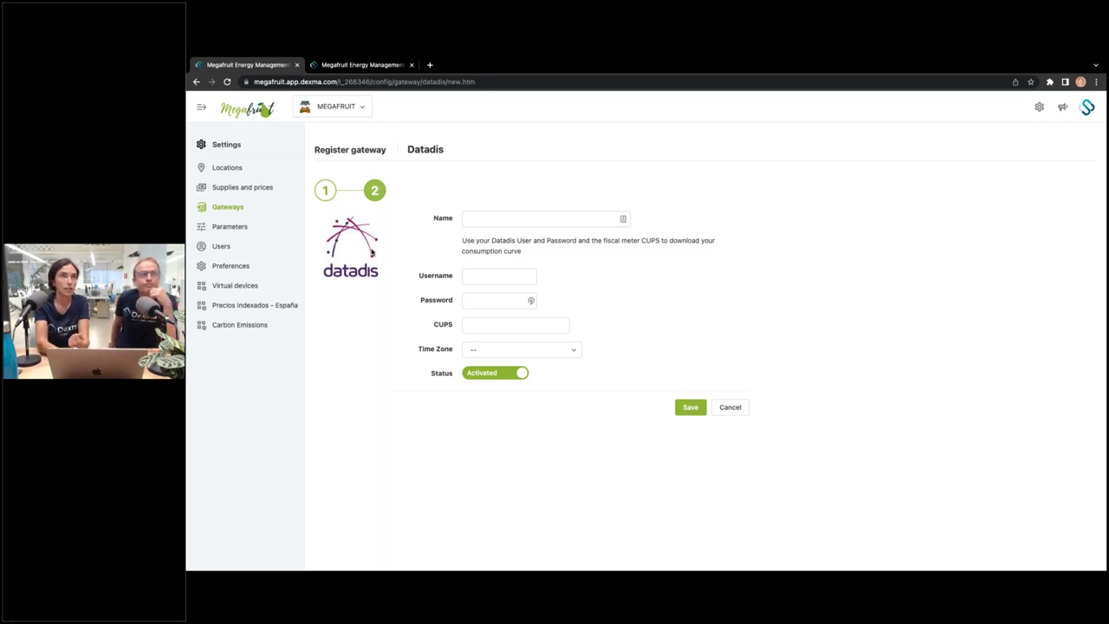
Step: Show the account's location tree, switch to Excel to view the MEGAFRUIT inventory workbook's Locations sheet, and return to the browser
click(228, 169)
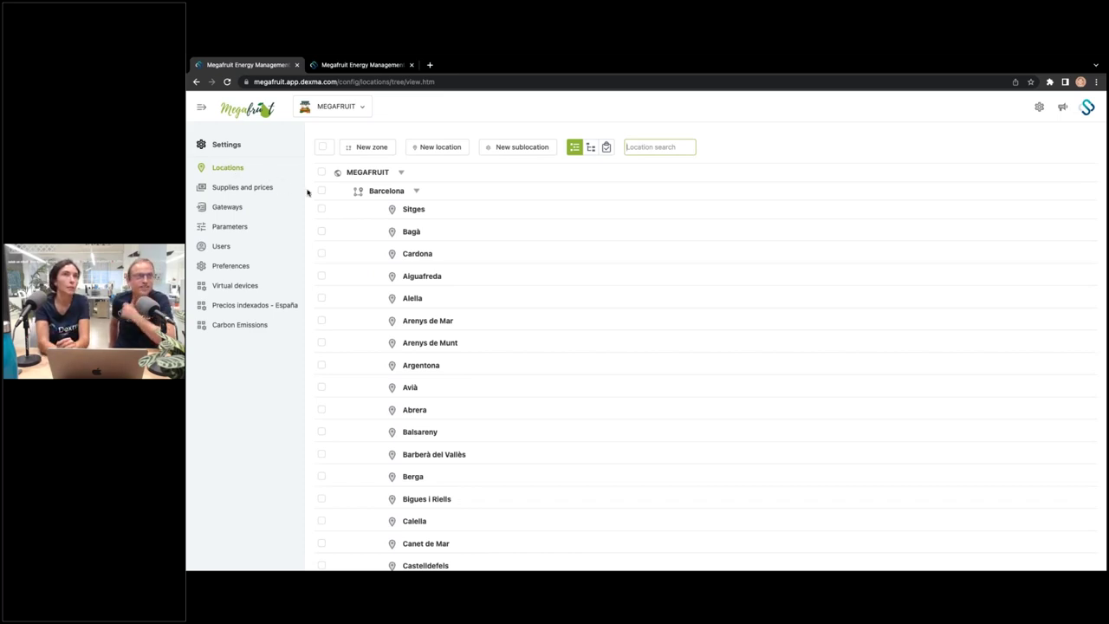
key(ctrl+Left)
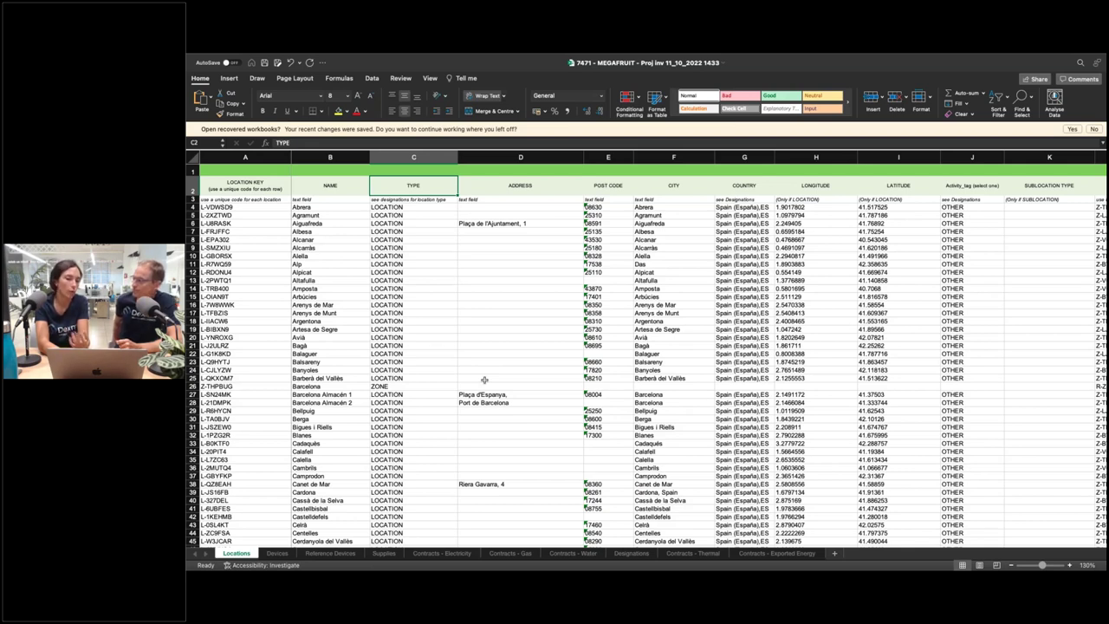
key(super+Tab)
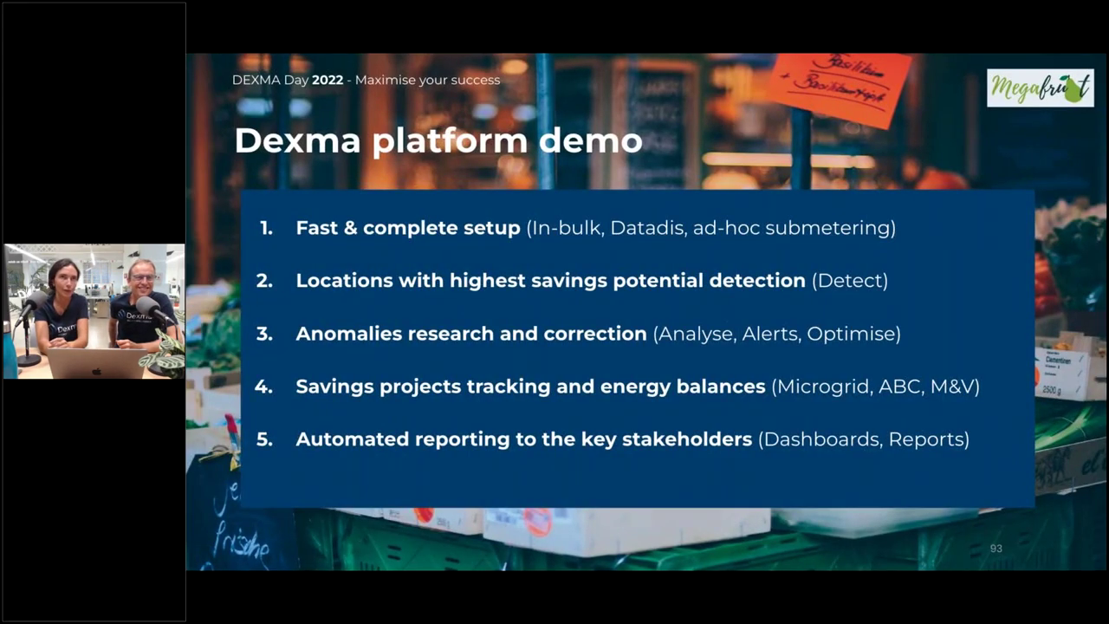
key(ctrl+Right)
key(ctrl+Right)
key(ctrl+Right)
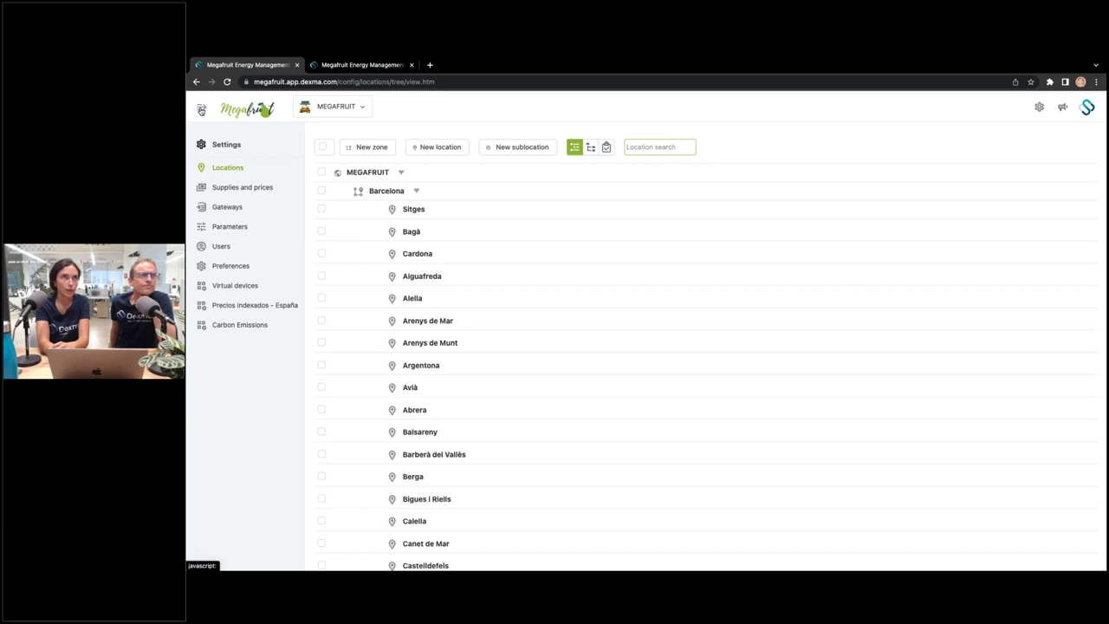
Step: Open the Detect overview for MEGAFRUIT and focus its efficiency map on the Catalonia locations
click(201, 110)
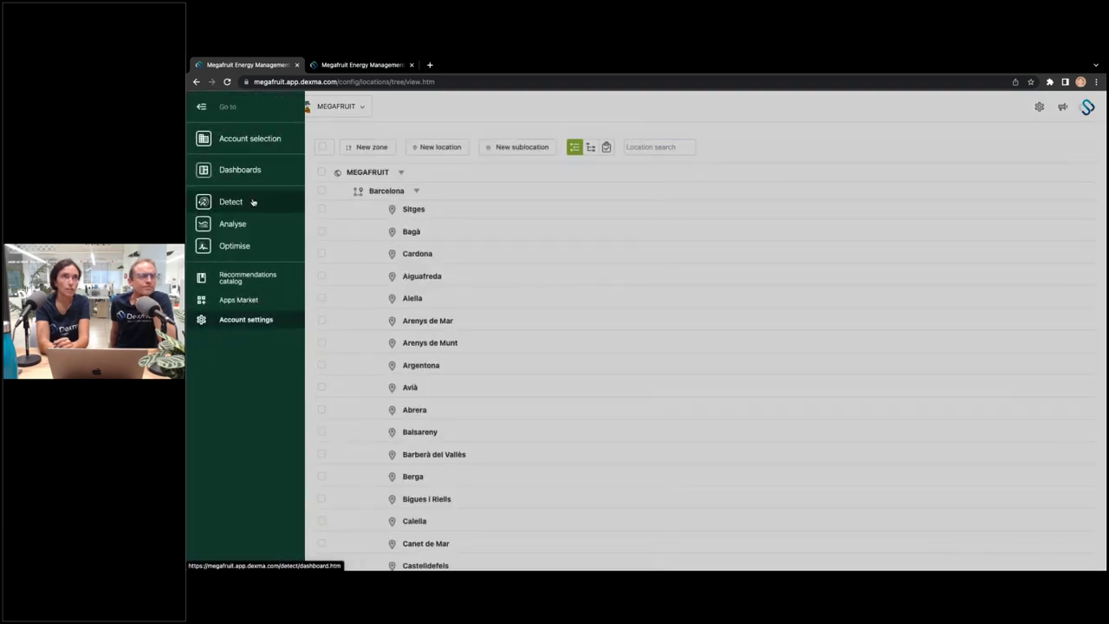
click(253, 201)
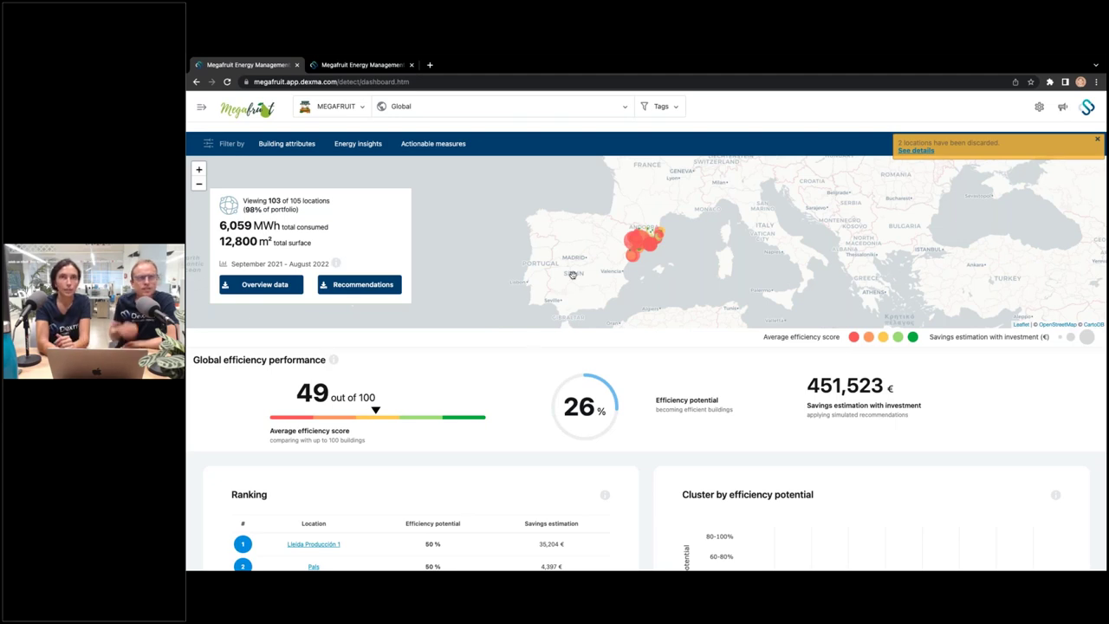
scroll(572, 275, up, 2)
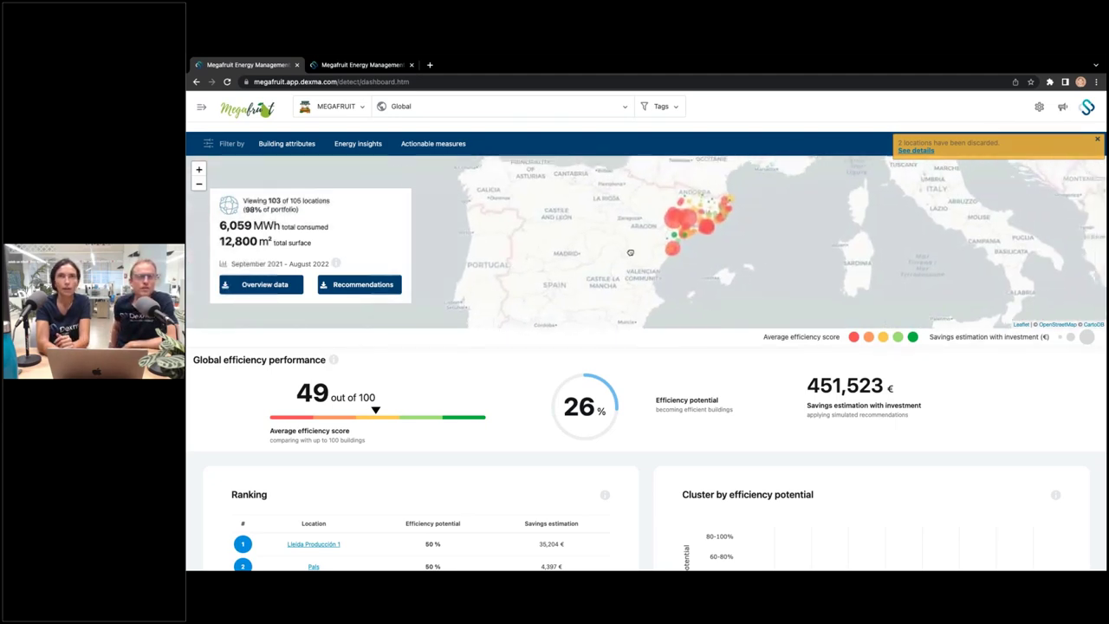
scroll(654, 269, up, 2)
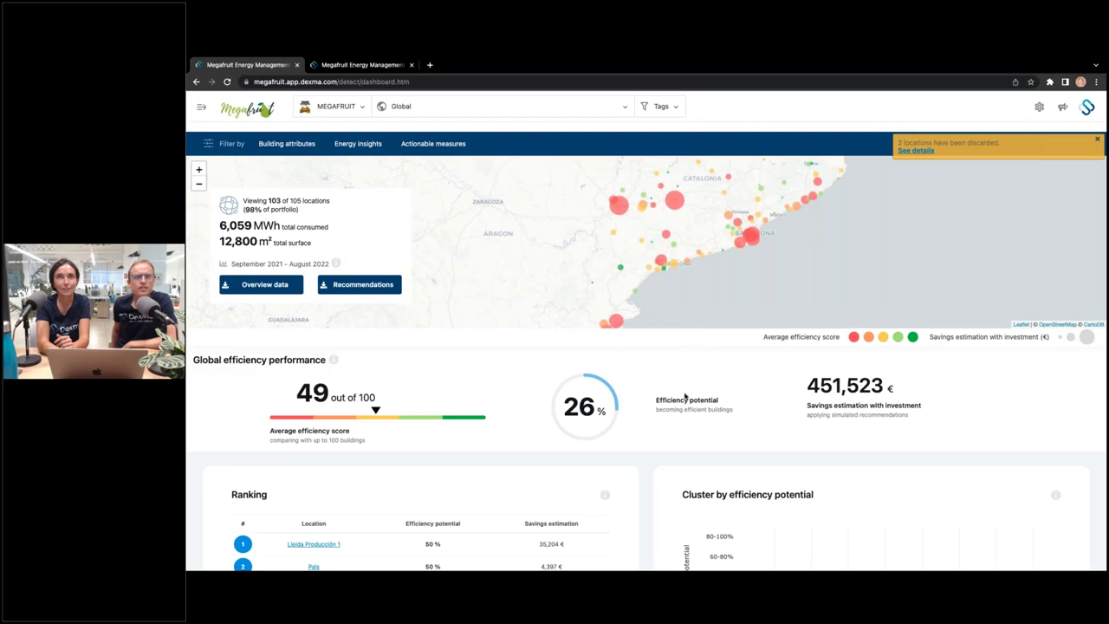
Step: Examine Detect's global efficiency performance, location ranking with savings estimations, efficiency potential clusters and efficiency status chart
scroll(685, 396, down, 5)
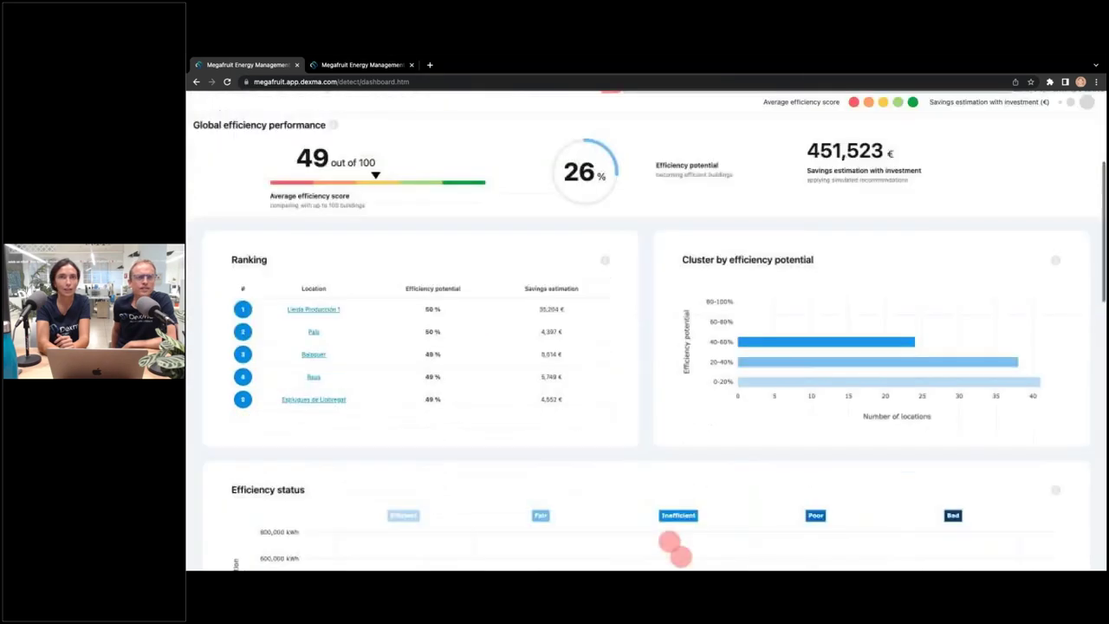
scroll(587, 147, down, 4)
scroll(587, 148, up, 3)
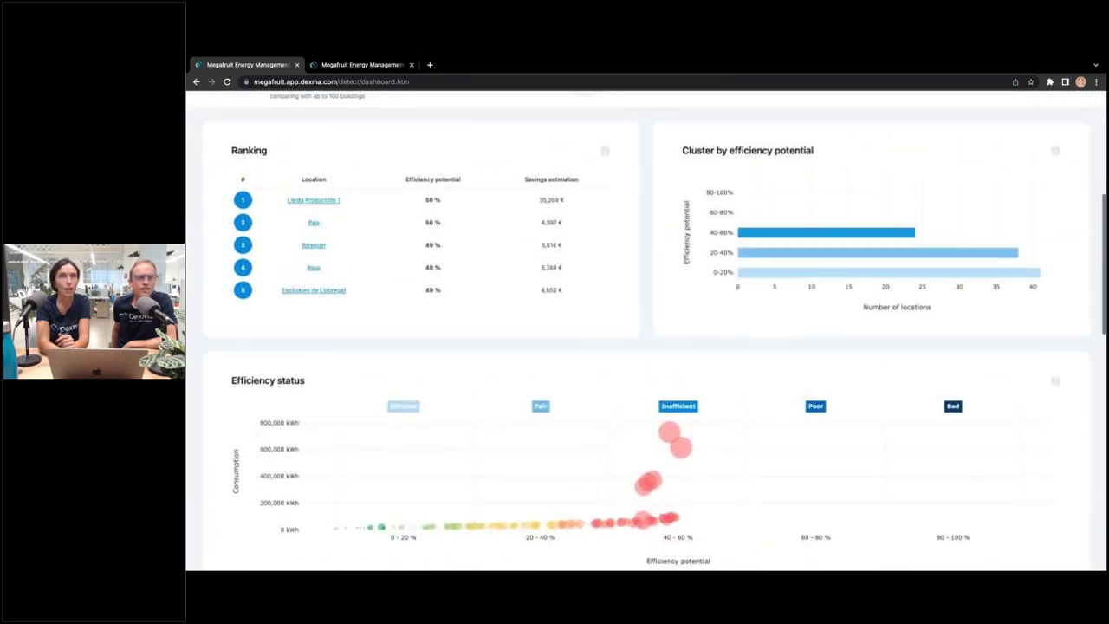
scroll(588, 148, up, 2)
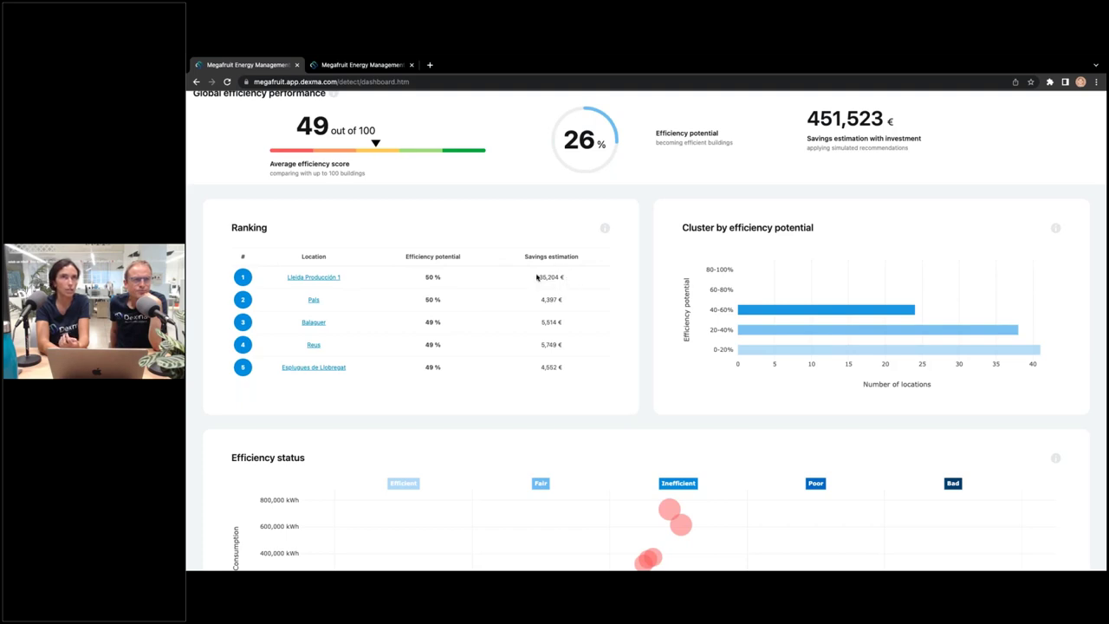
scroll(537, 276, down, 1)
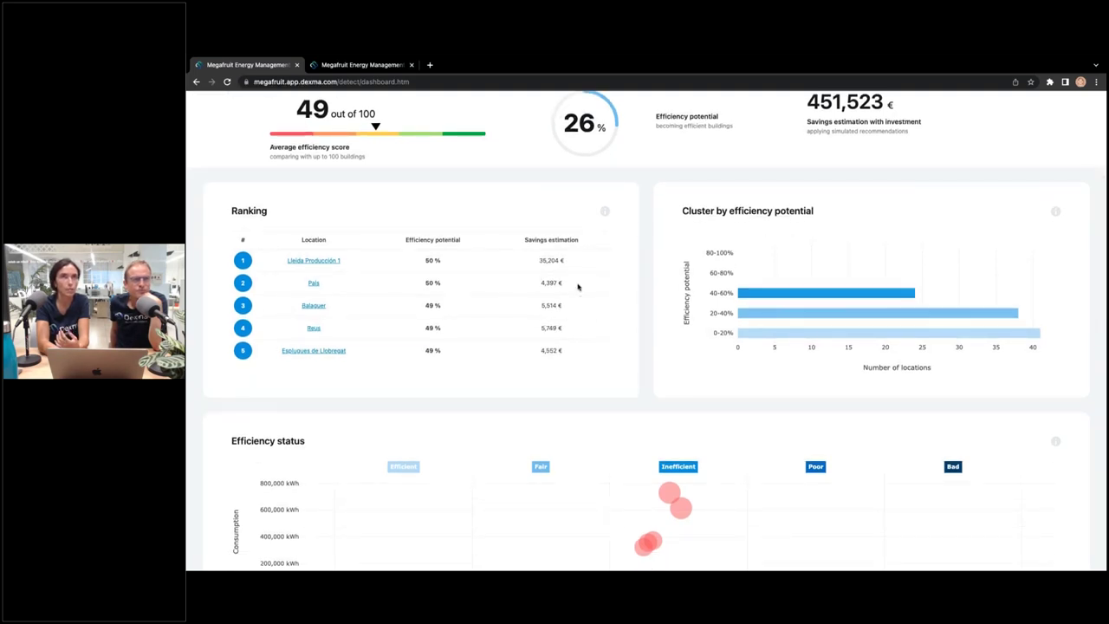
scroll(578, 287, up, 3)
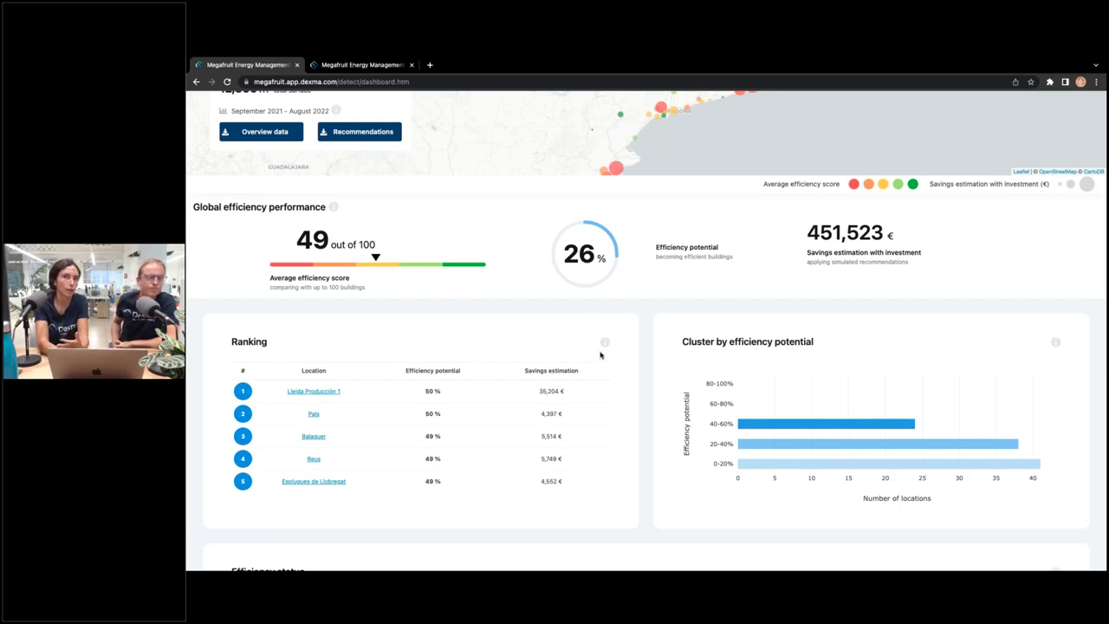
scroll(601, 354, up, 1)
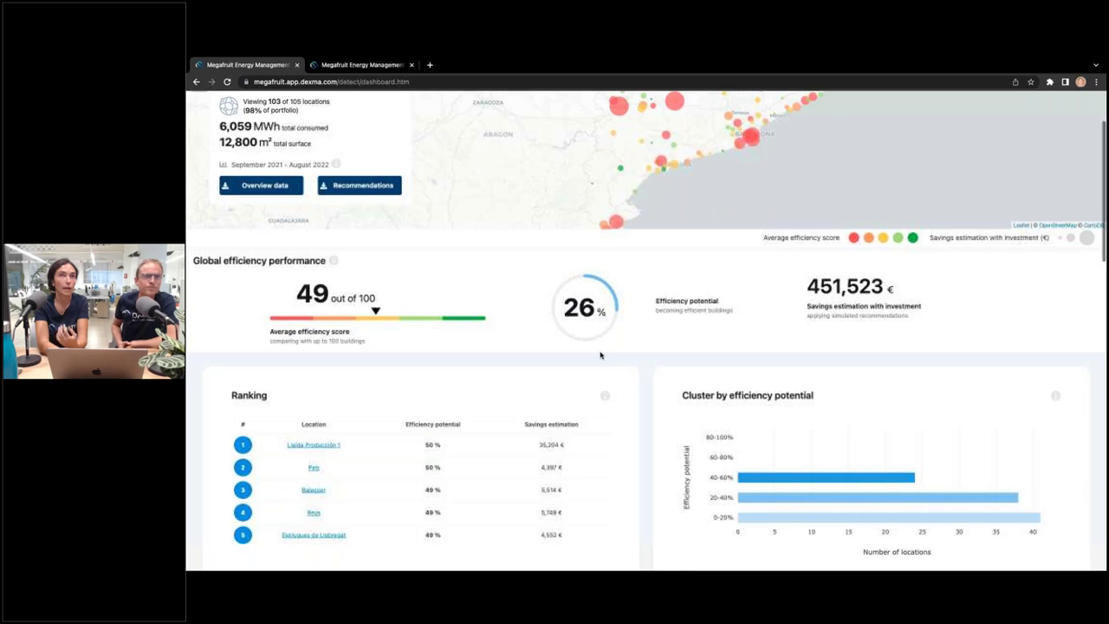
scroll(601, 354, up, 2)
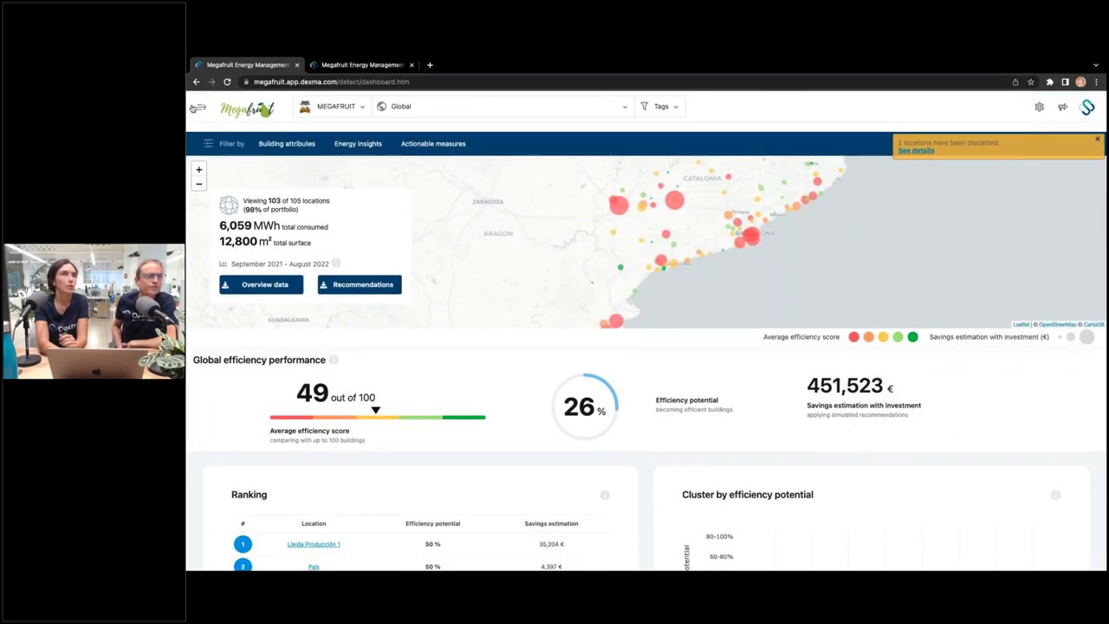
Step: Return from Detect to the Analyse module and open its map dashboard
click(199, 109)
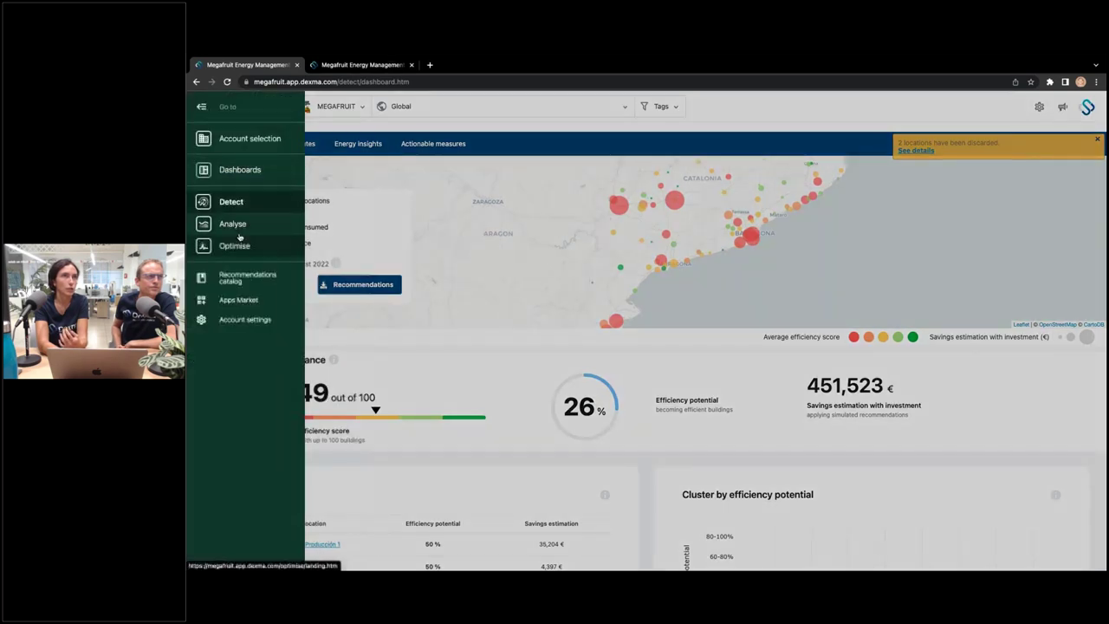
click(239, 227)
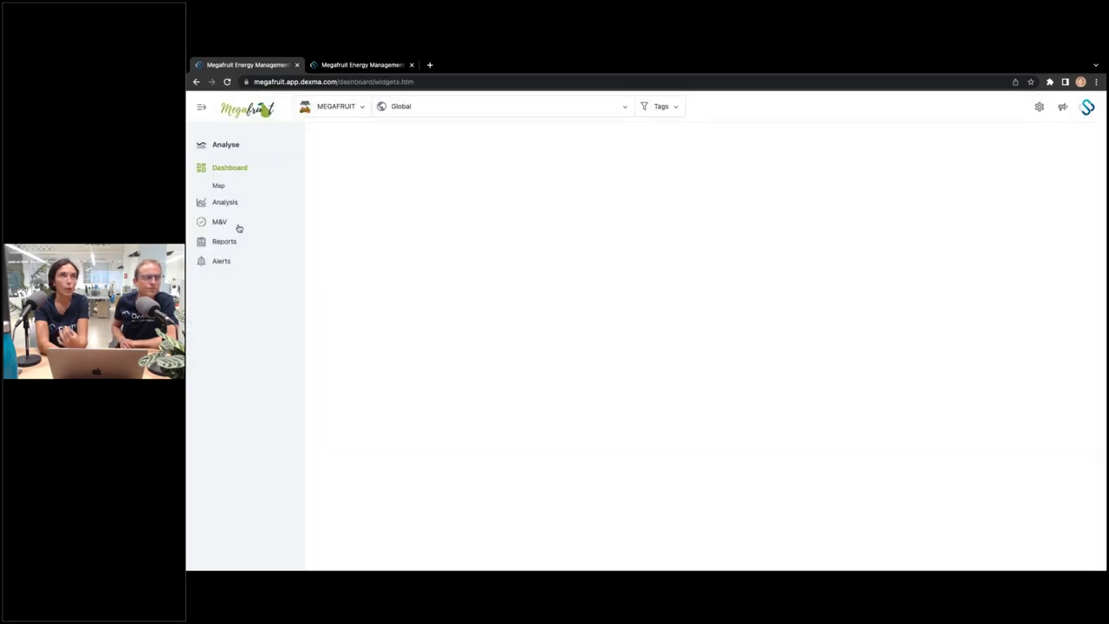
click(217, 187)
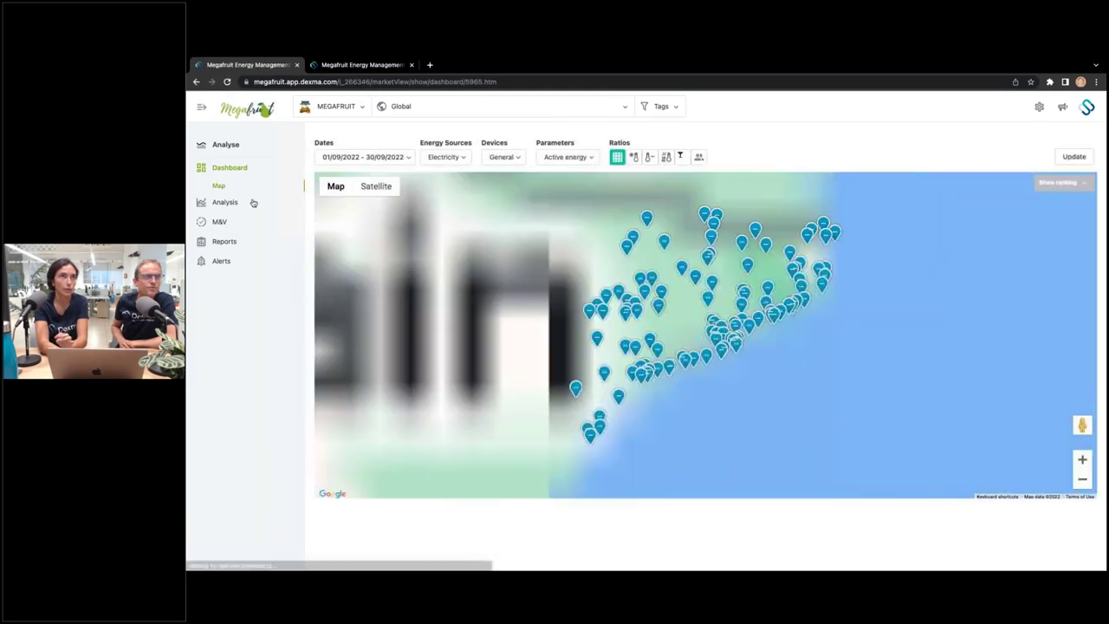
Step: Focus the electricity consumption map on the coast around Girona and open the details of the Peratallada location
click(730, 314)
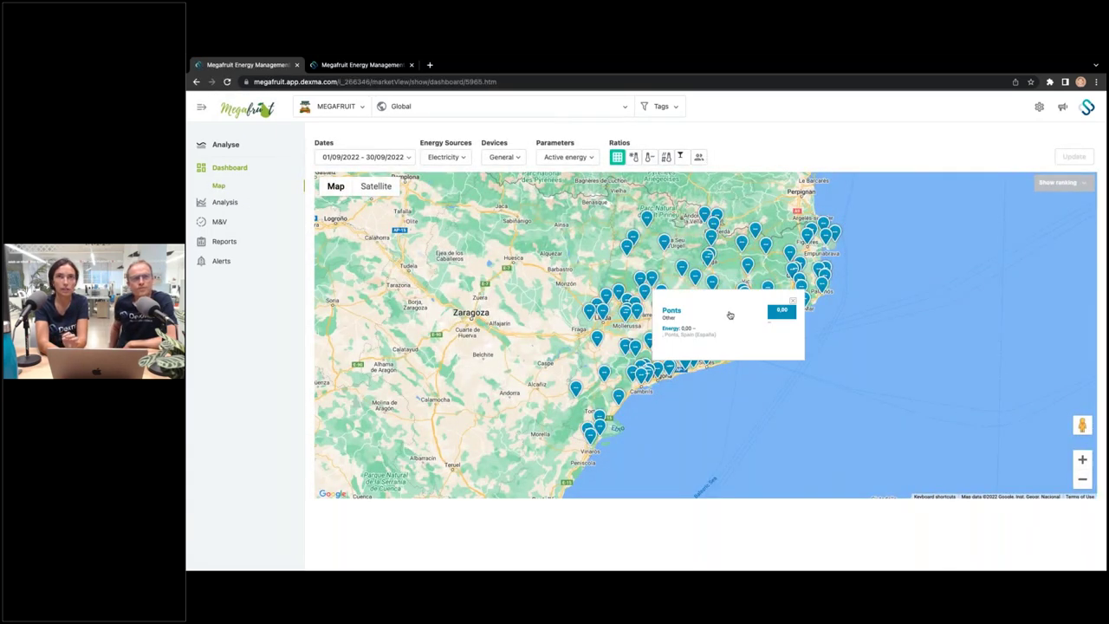
scroll(776, 276, up, 3)
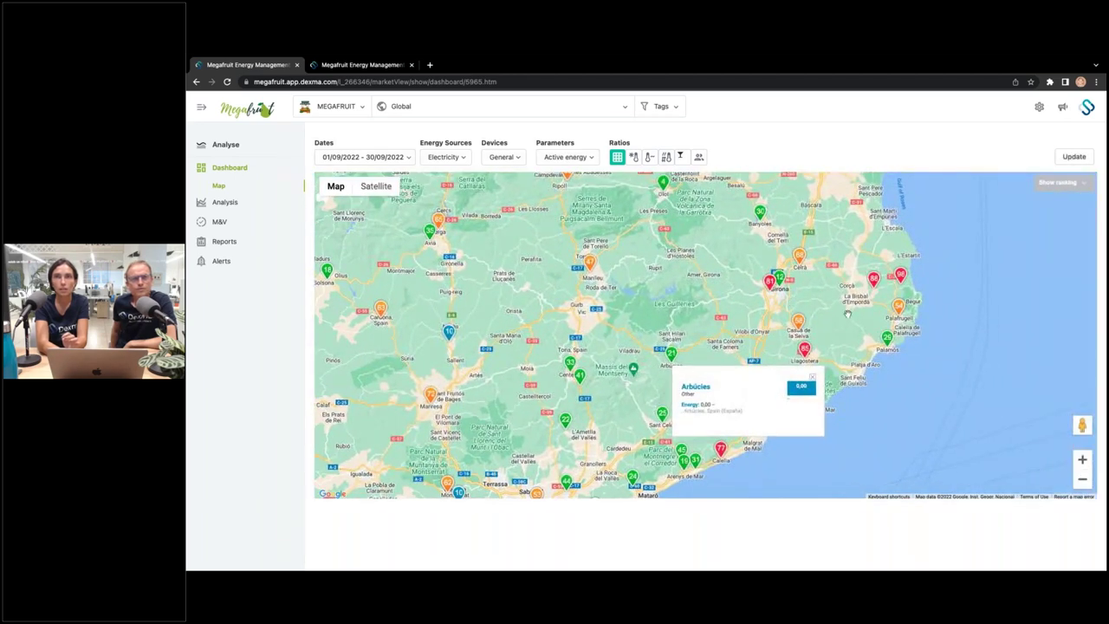
drag(847, 329, 827, 323)
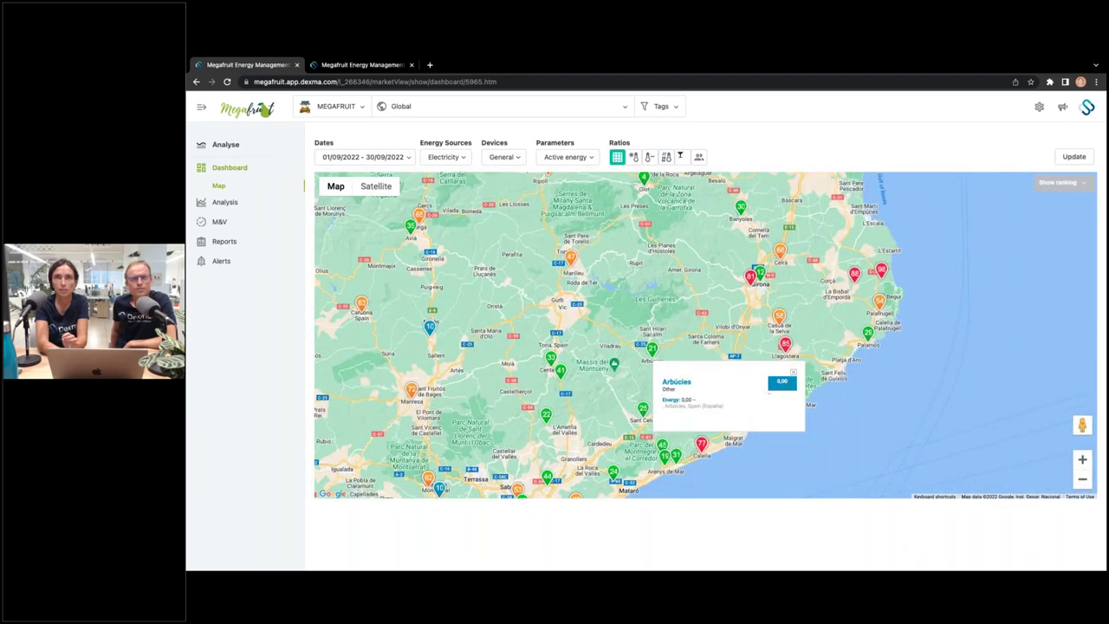
scroll(811, 325, up, 1)
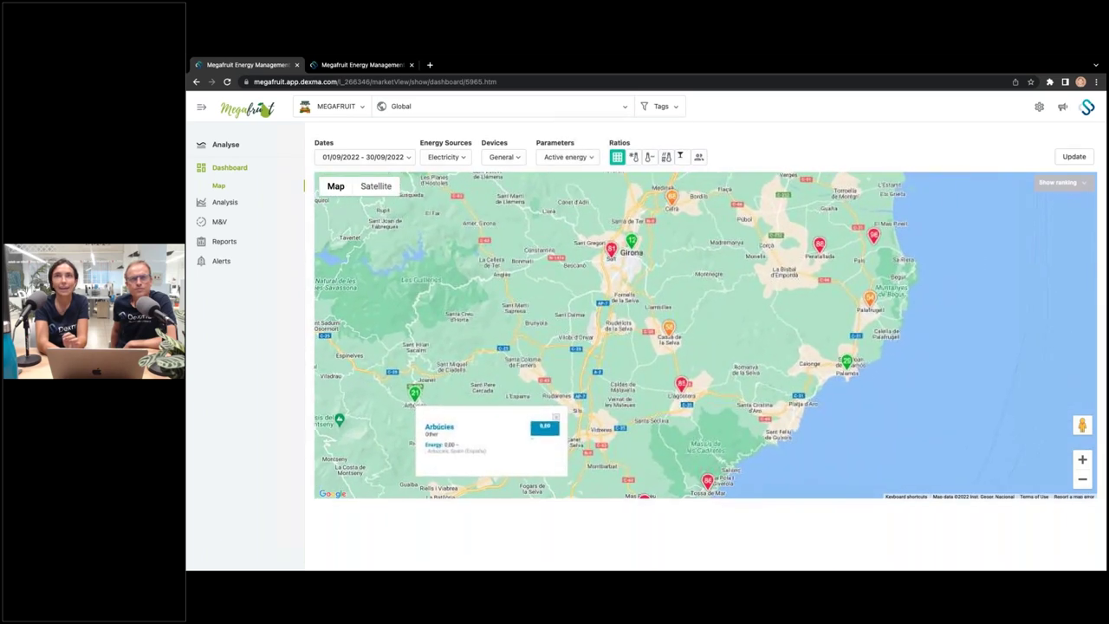
click(819, 245)
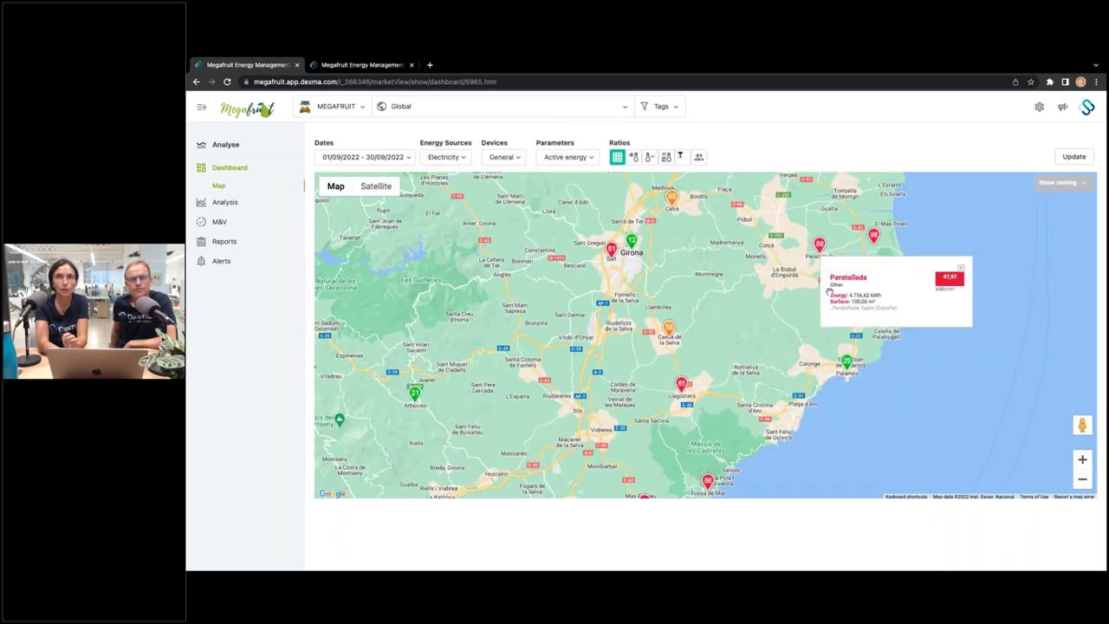
Step: Compare the energy details of the Palamós and Peratallada locations on the consumption map
click(849, 364)
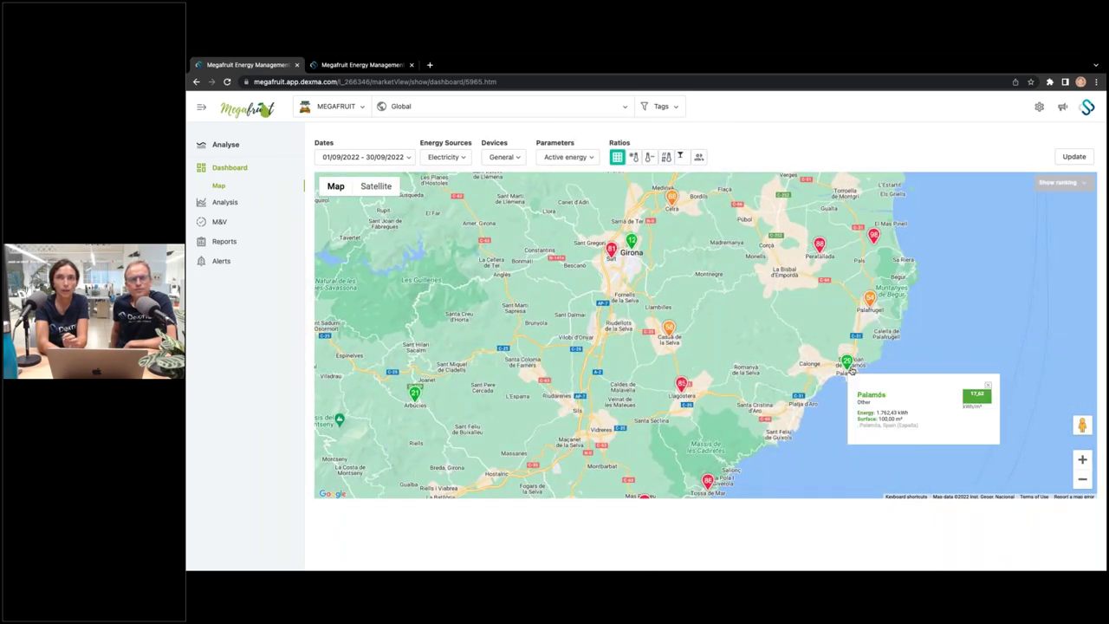
click(819, 245)
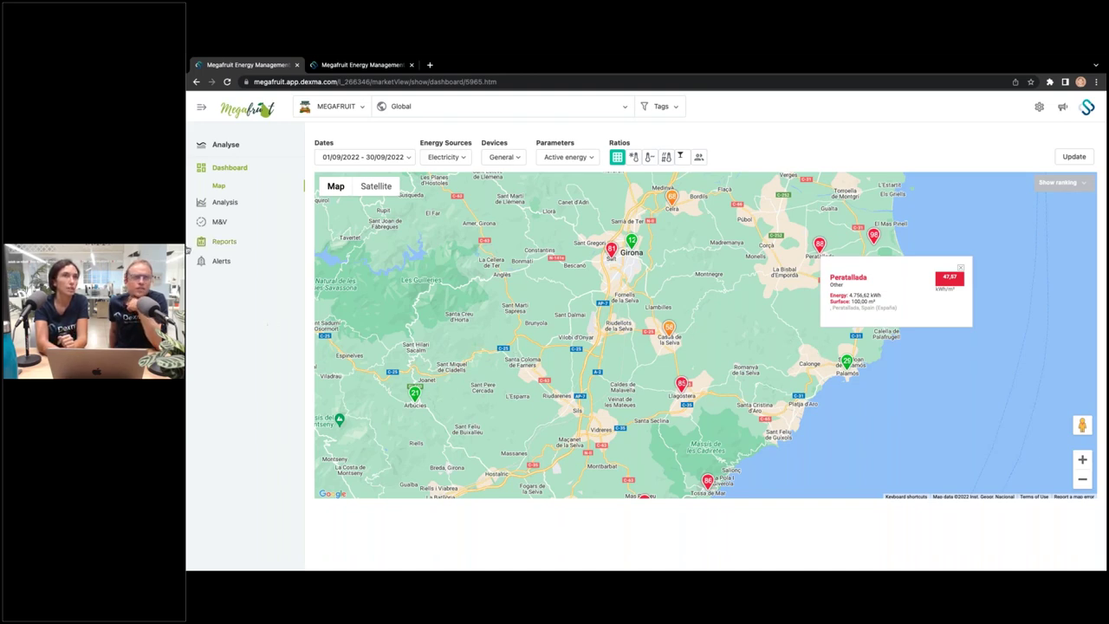
Step: Open the electricity consumption analysis and remove Valls from its devices
click(223, 201)
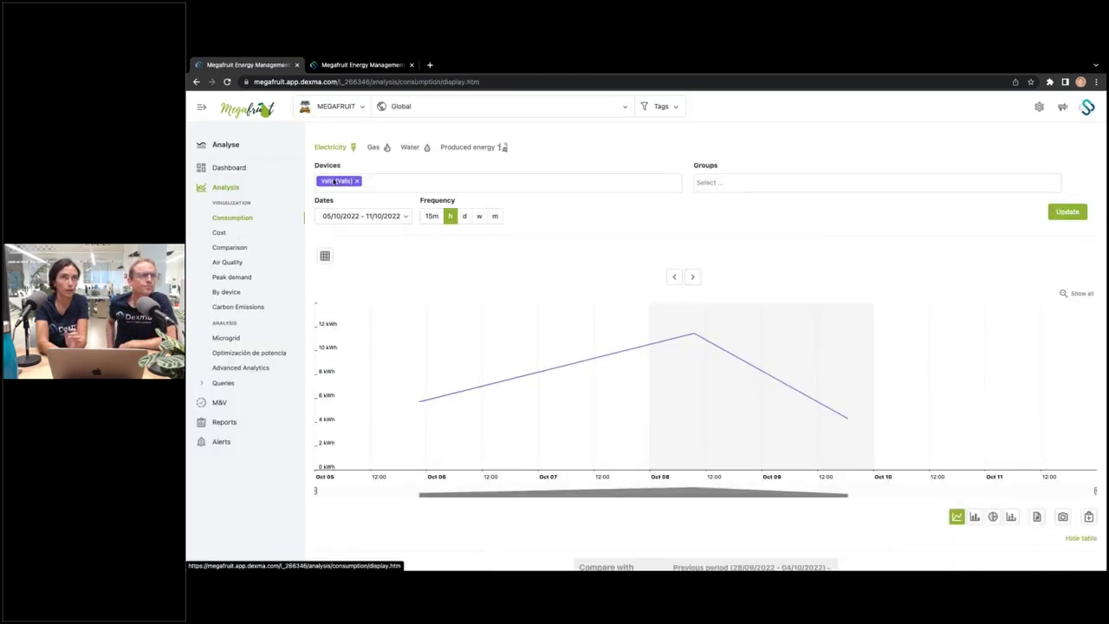
click(360, 187)
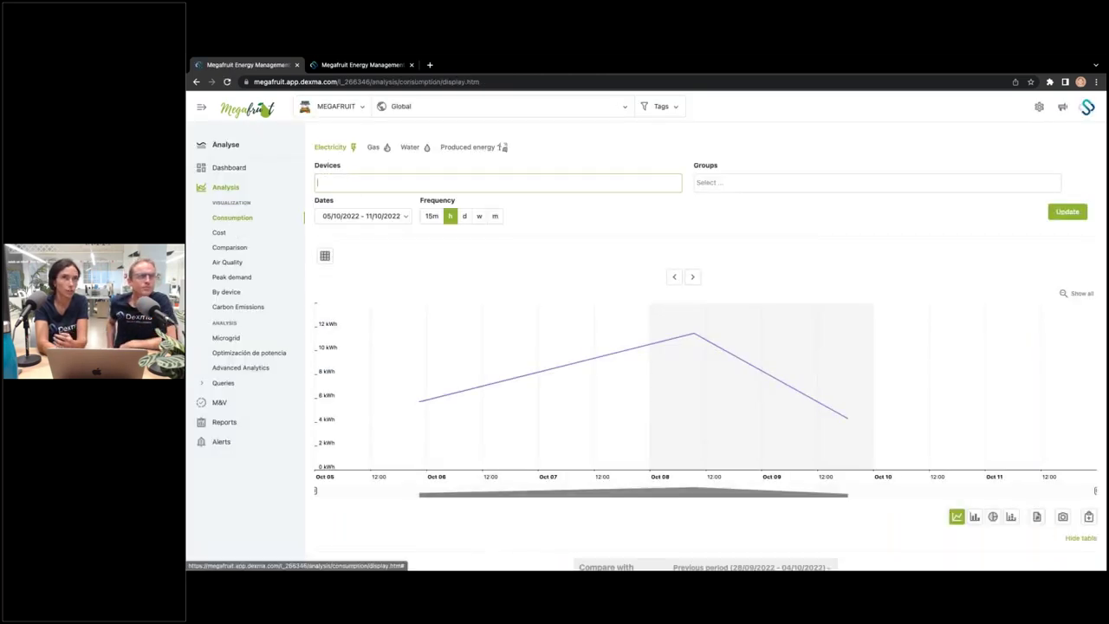
text(pera)
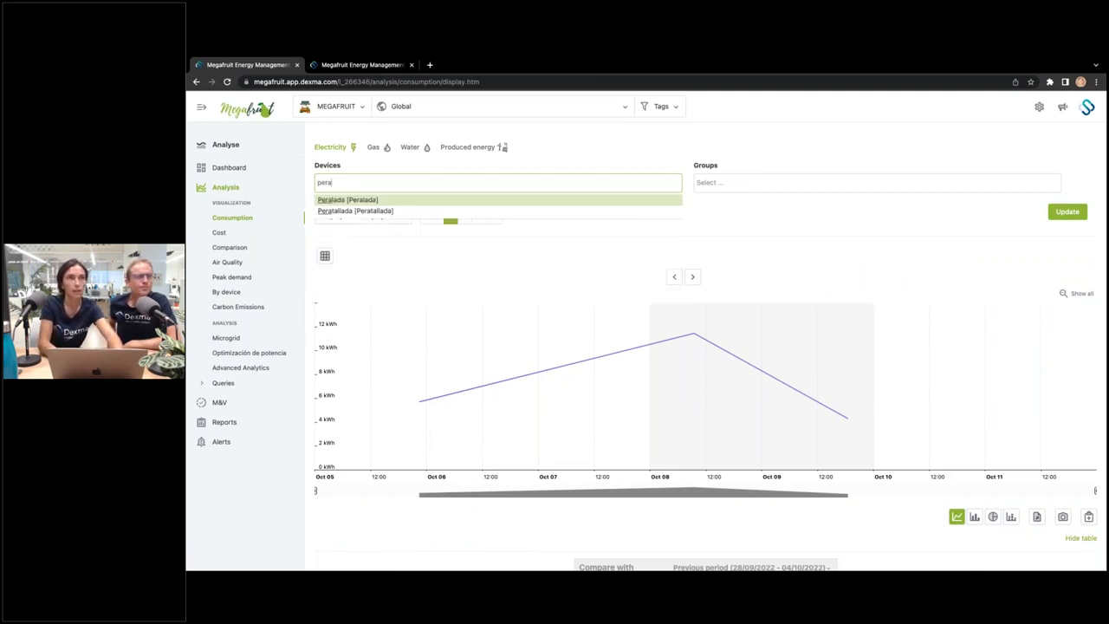
key(Down)
key(Return)
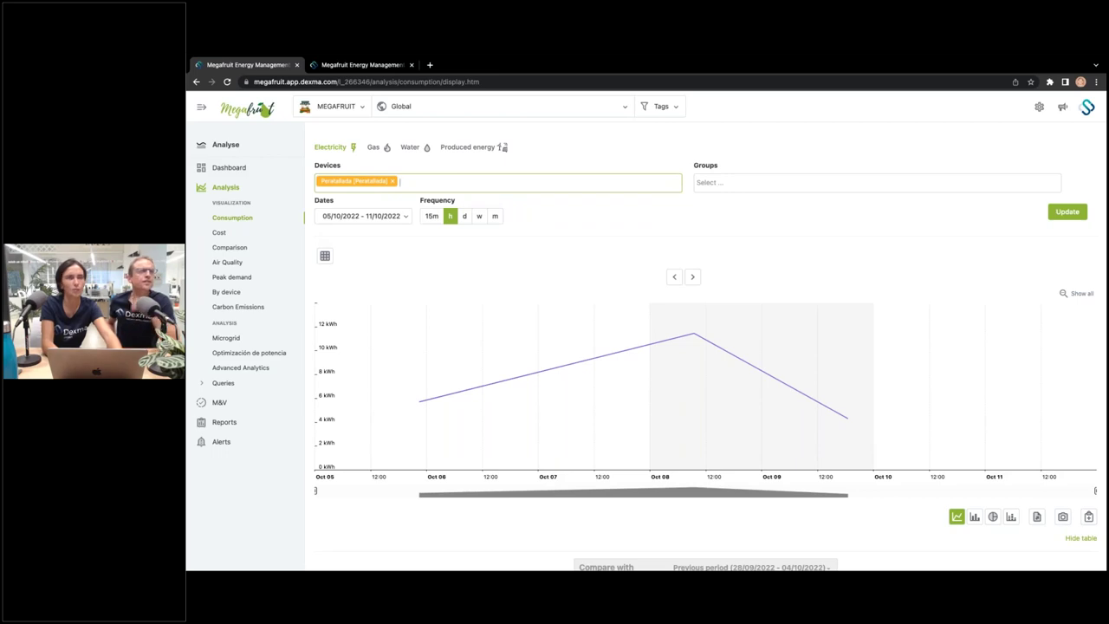
key(BackSpace)
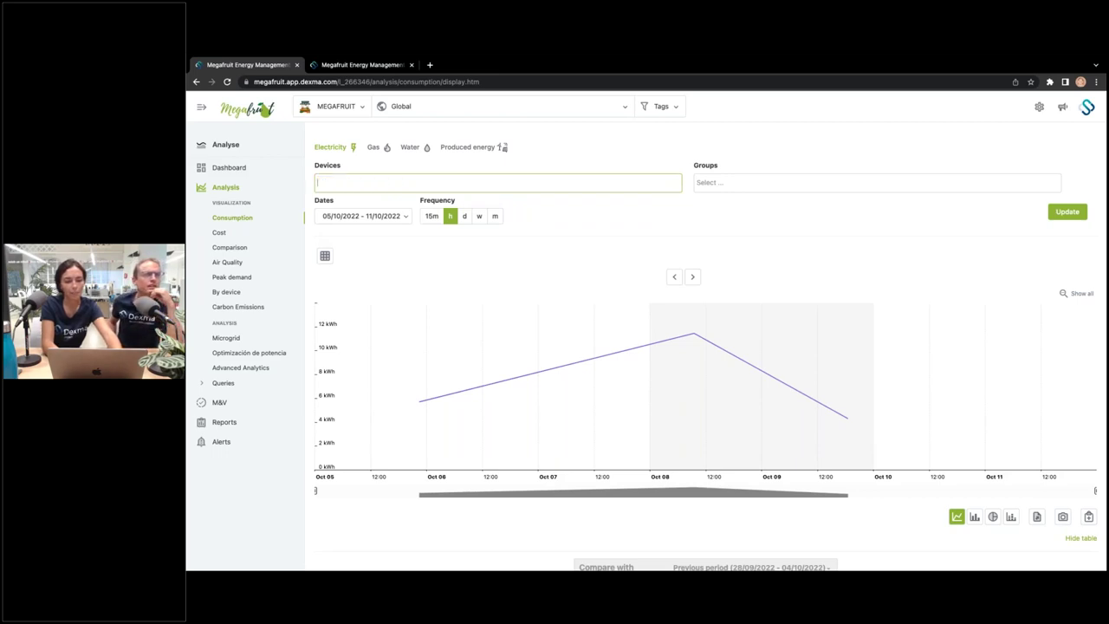
Step: Find Peratallada among the devices and add it to the electricity consumption analysis
text(per)
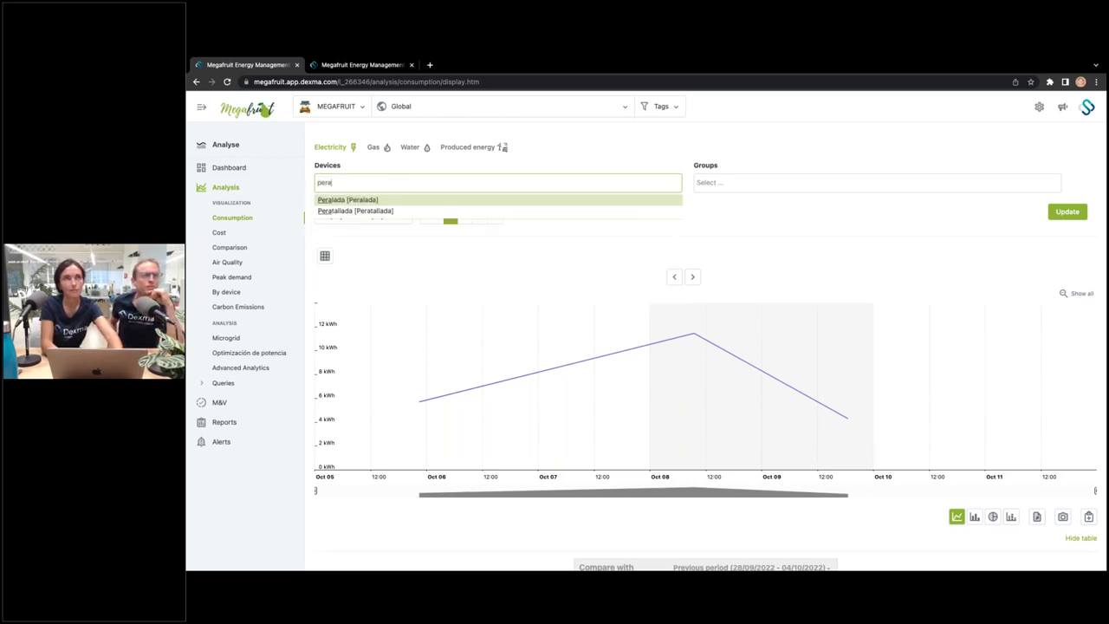
text(a)
key(BackSpace)
key(BackSpace)
key(BackSpace)
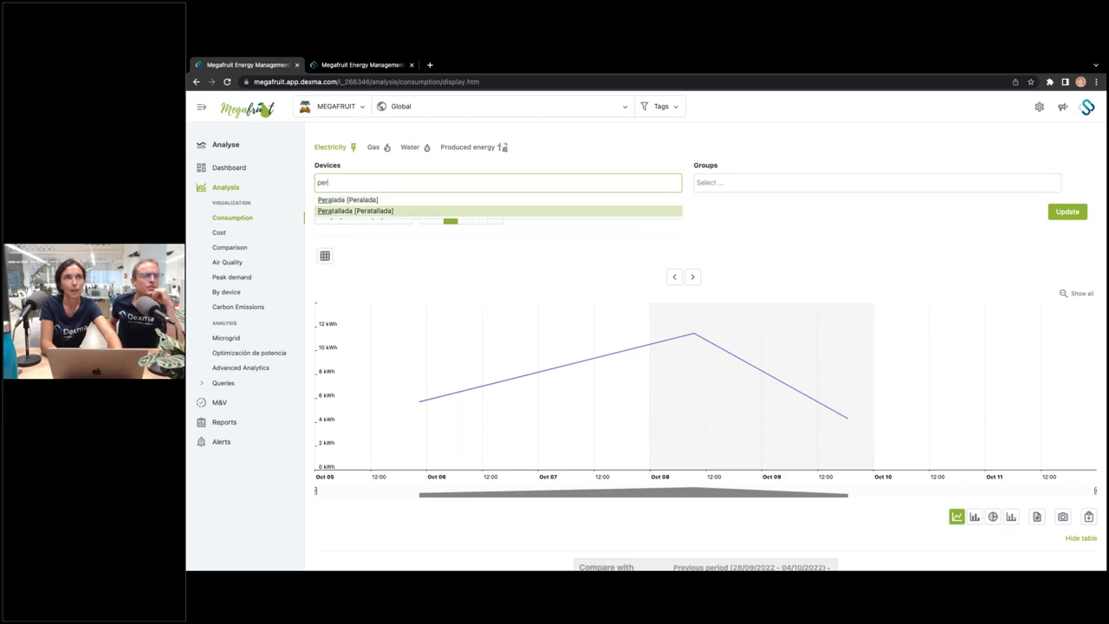
text(era)
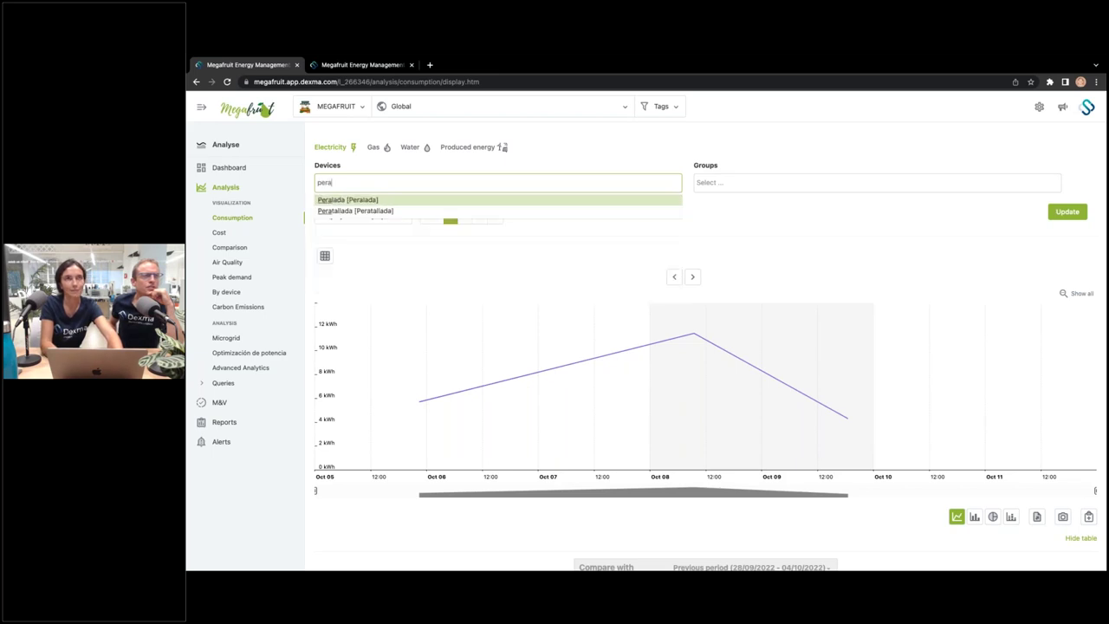
key(Down)
key(Return)
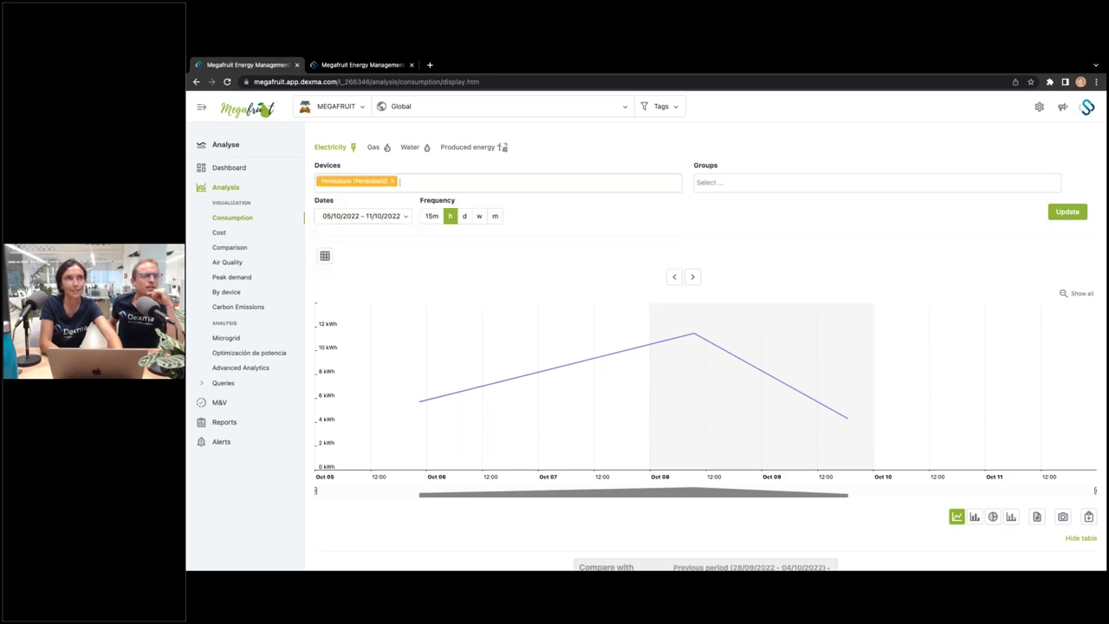
Step: Add Palamós as a second device in the consumption analysis
click(371, 182)
text(pal)
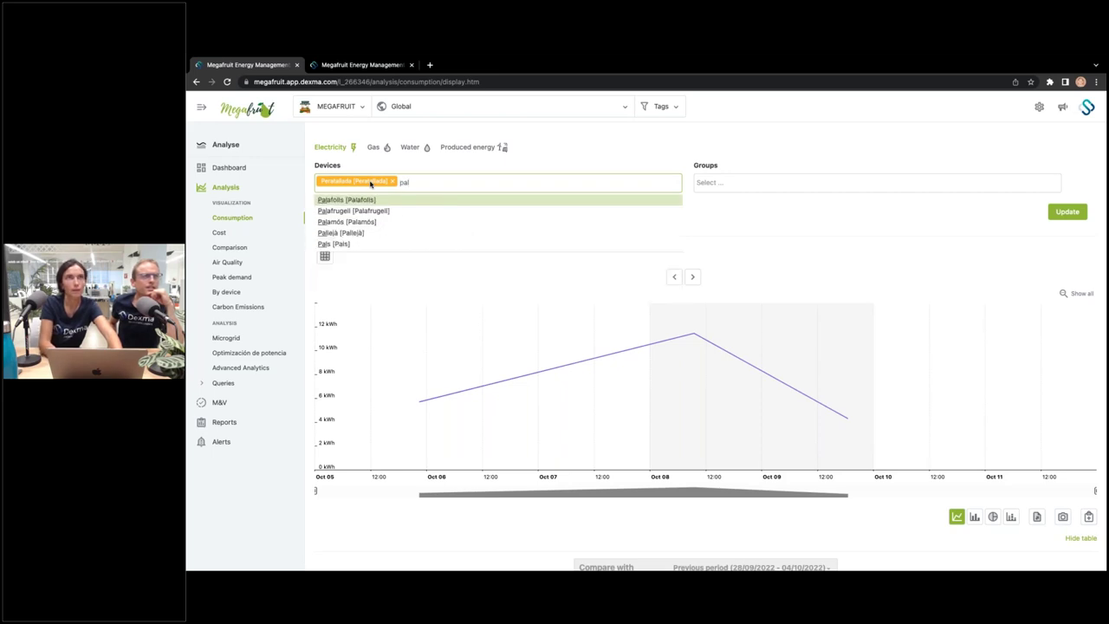
key(Down)
key(Down)
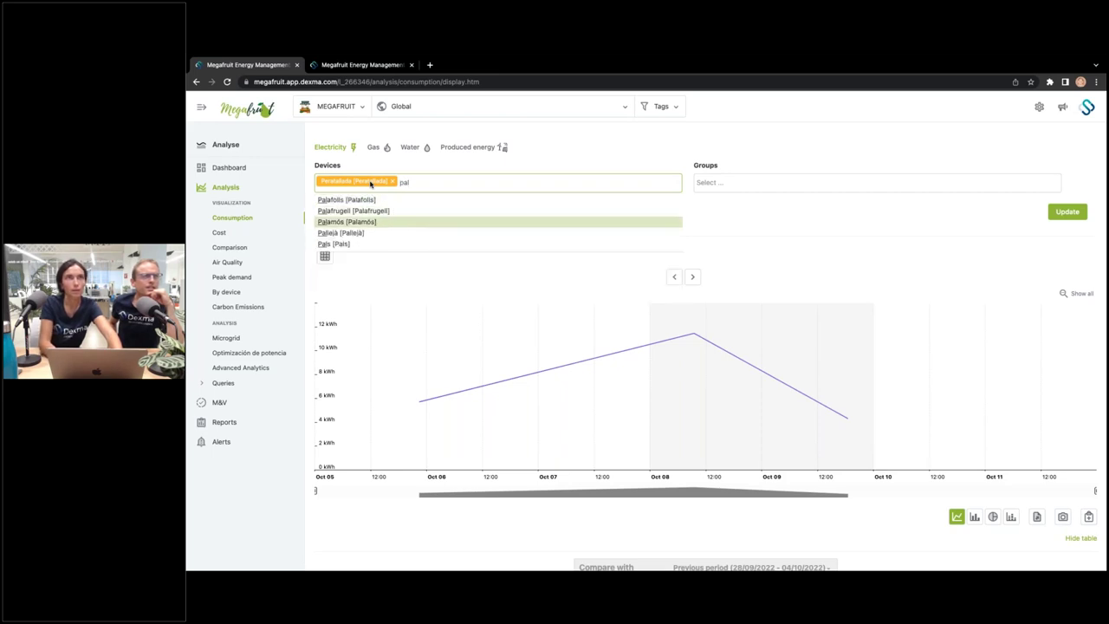
key(Return)
Step: Set the analysis dates to 01/09/2022 - 30/09/2022 and update the consumption chart for both devices
click(355, 218)
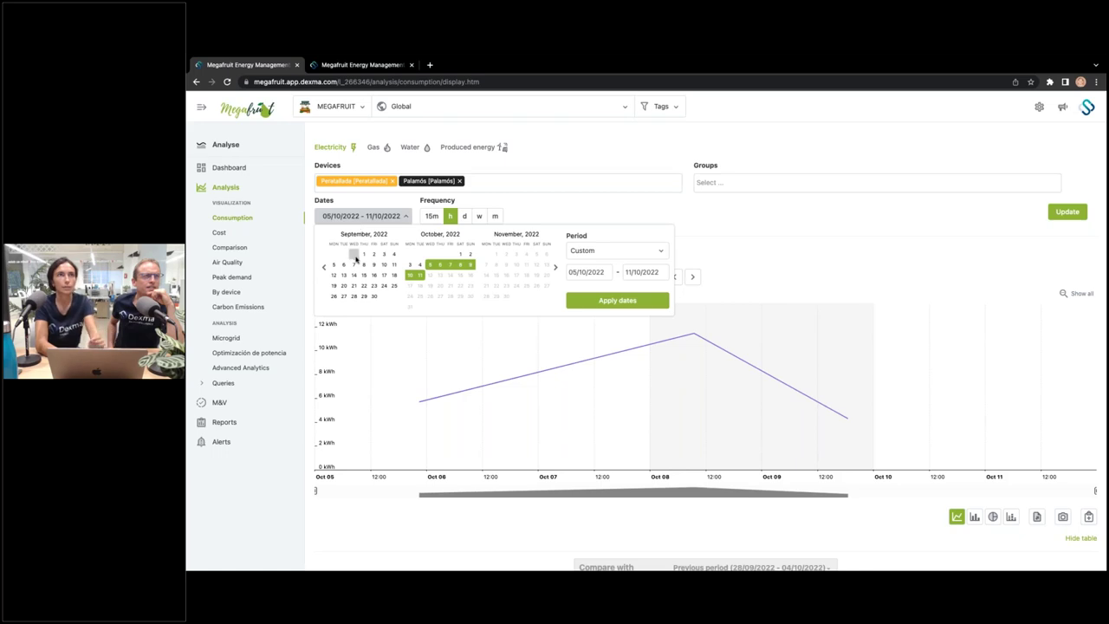
click(363, 253)
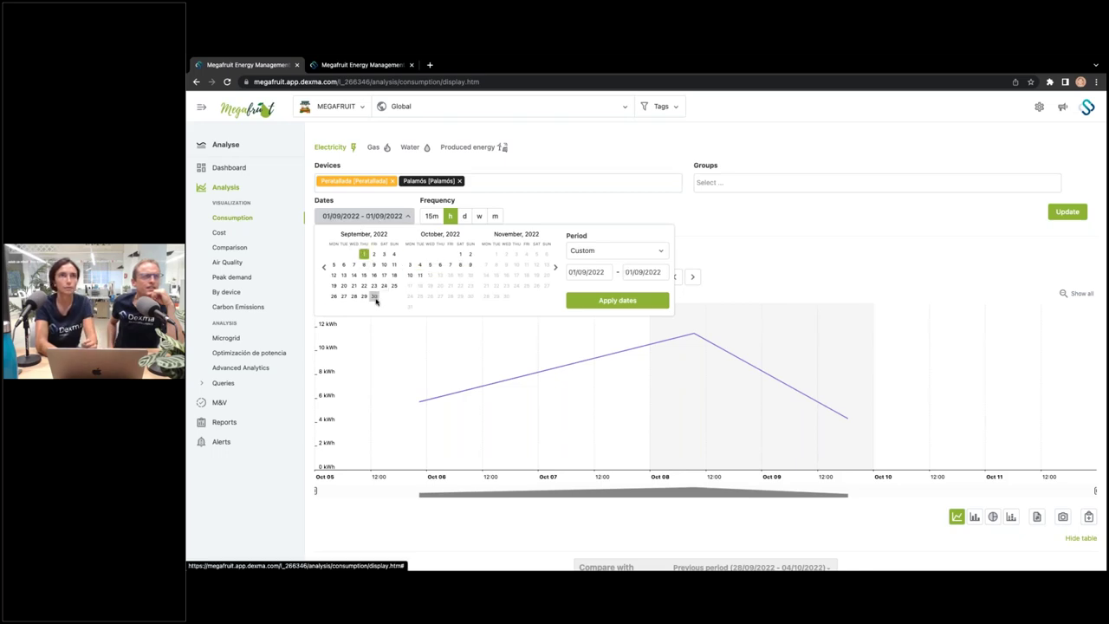
click(374, 296)
click(581, 301)
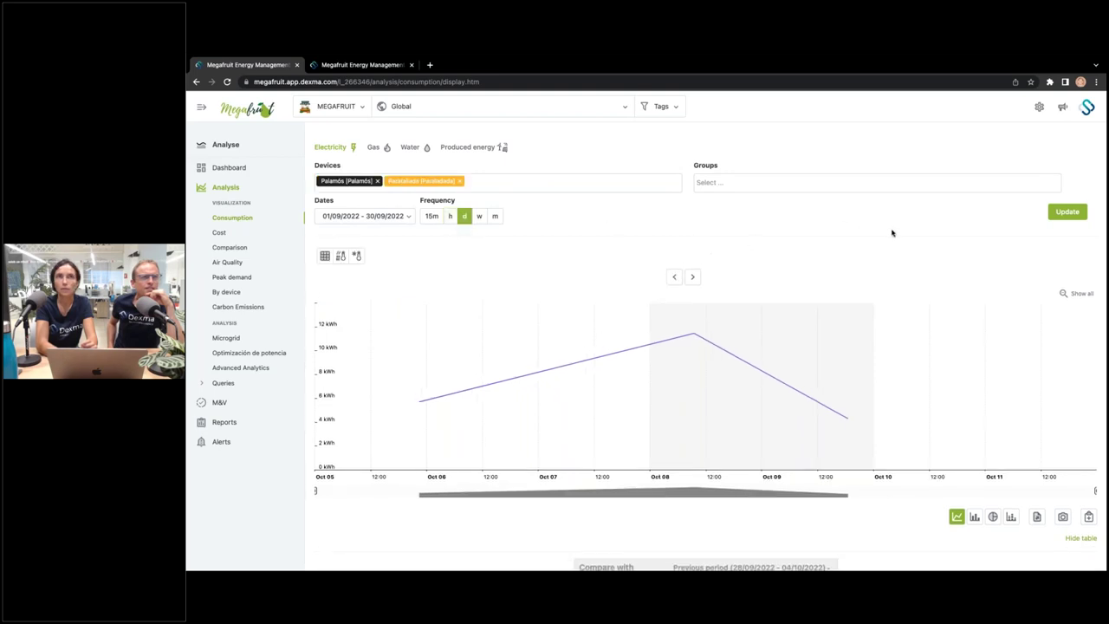
click(1057, 217)
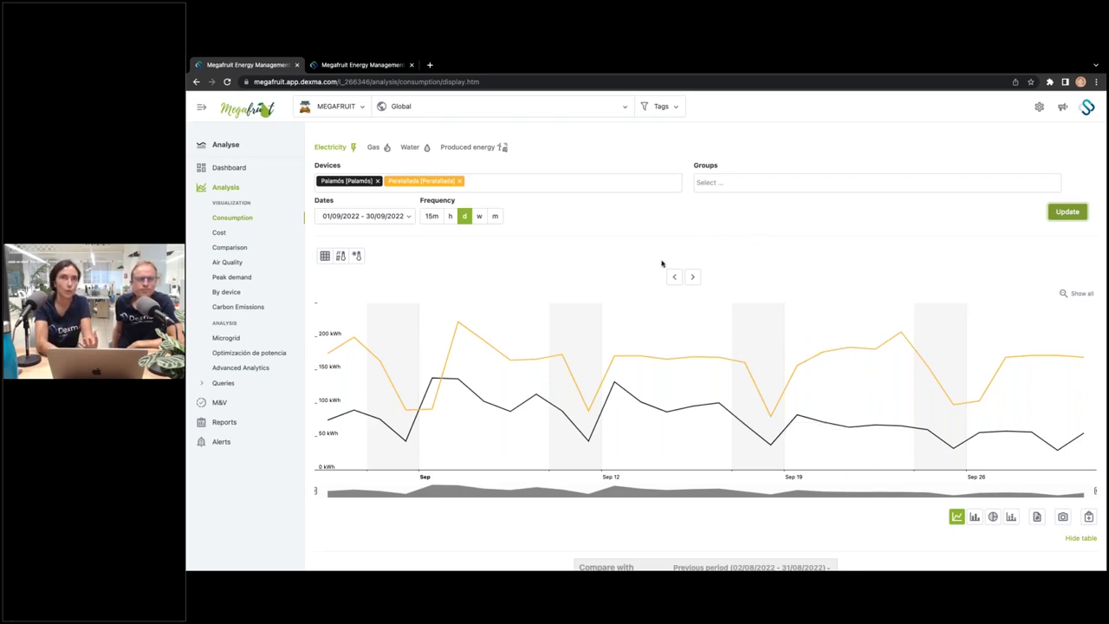
Step: Check the list of triggered alerts and return to the consumption analysis
click(222, 443)
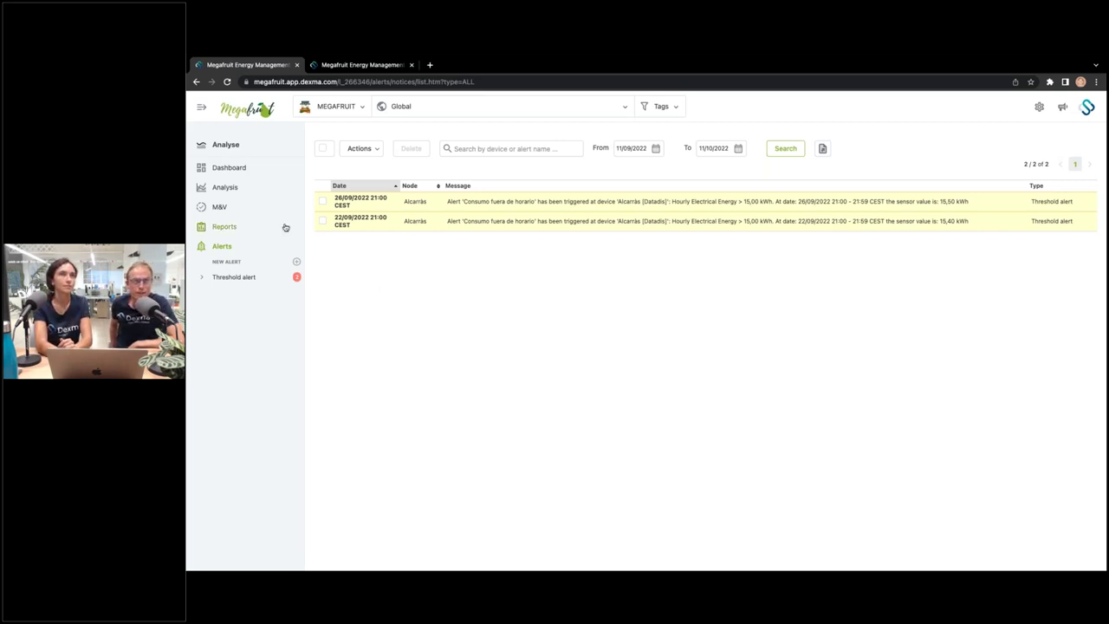
click(225, 187)
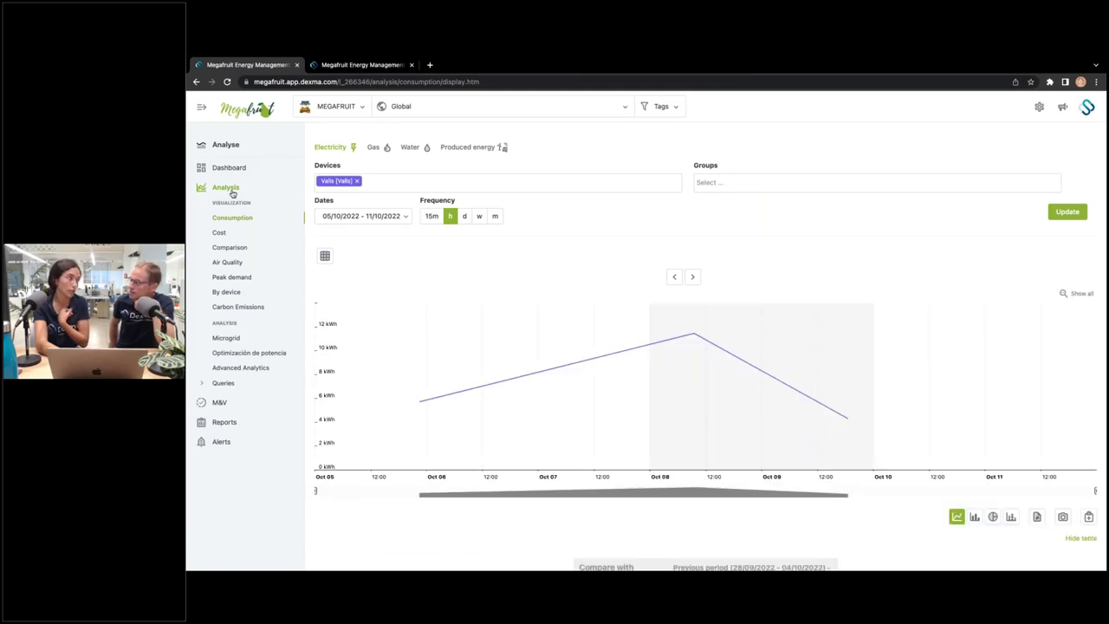
Step: Open the Comparison analysis and choose Artesa de Segre as its device
click(231, 249)
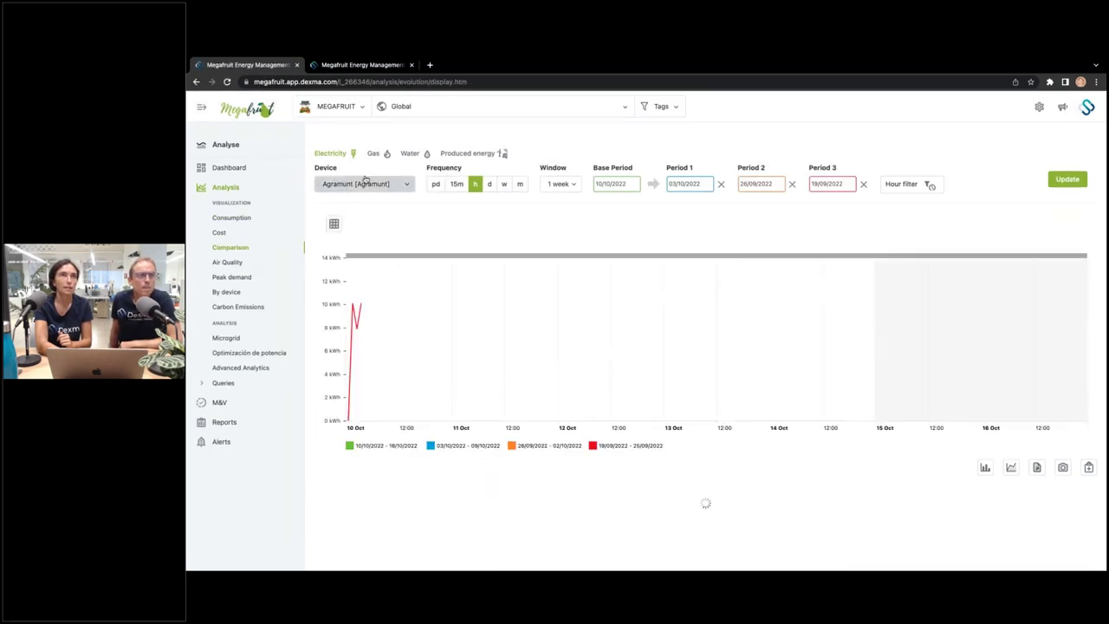
click(365, 184)
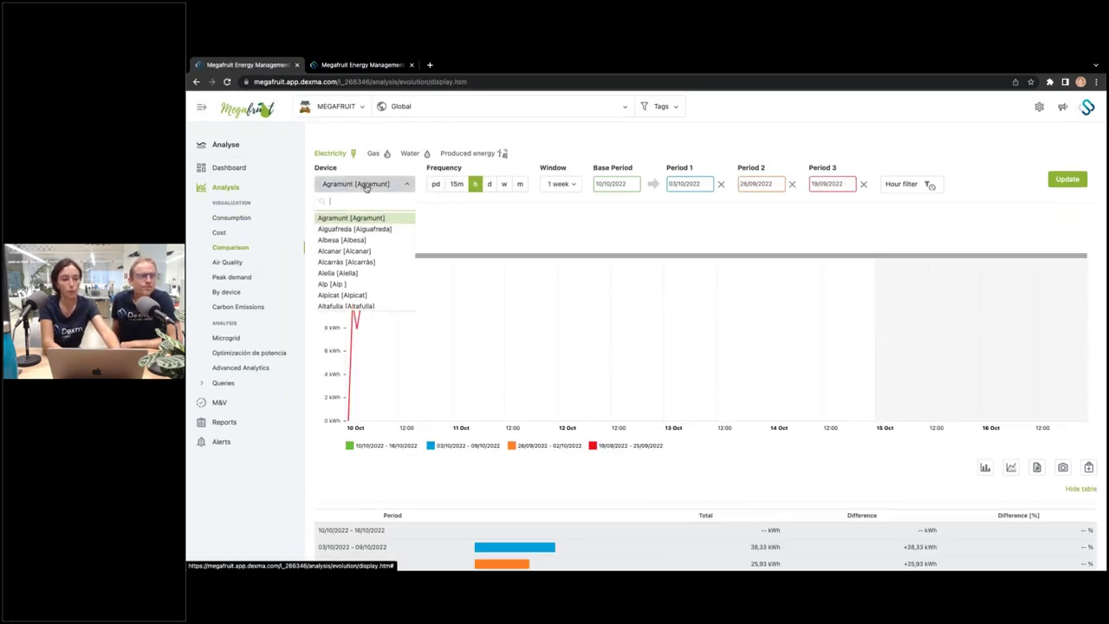
text(s)
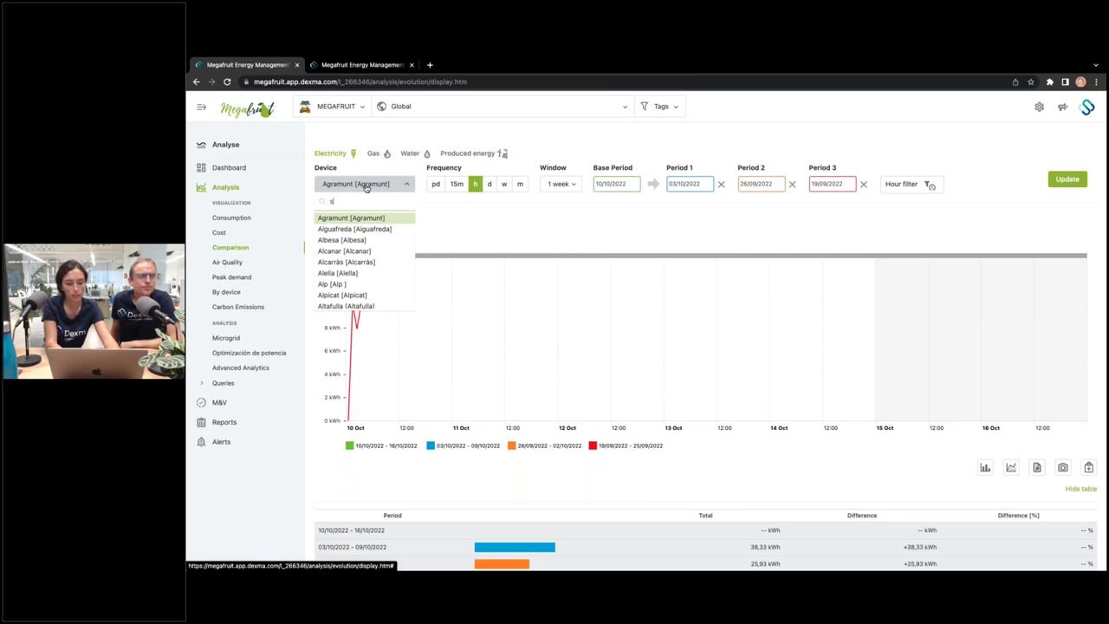
text(egre)
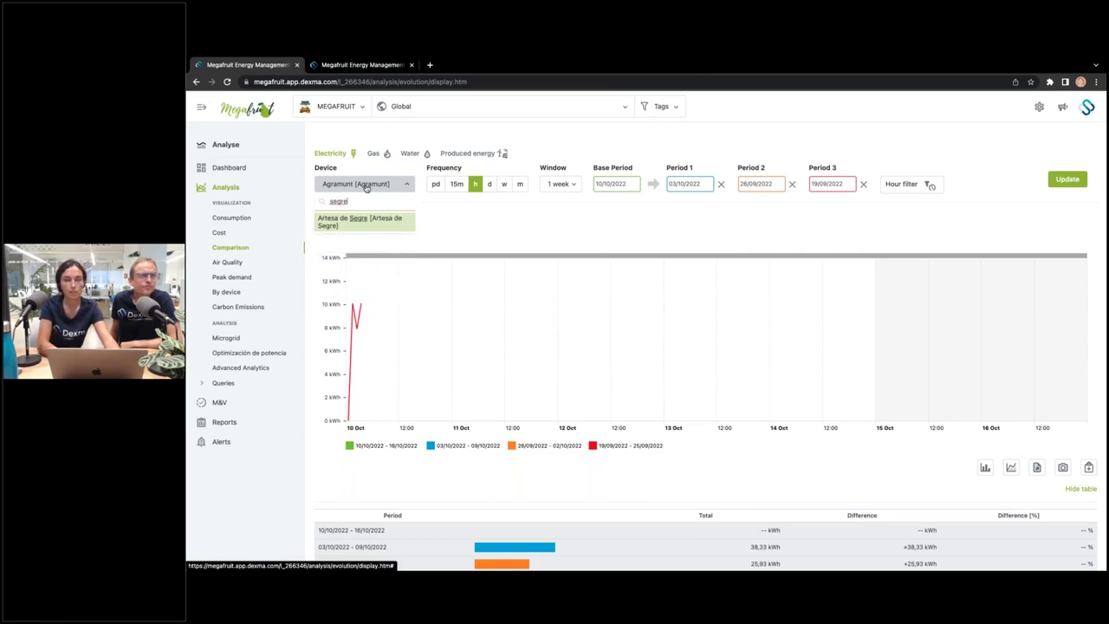
key(Return)
Step: Set the comparison window to 1 month and clear the dates of Period 2 and Period 3
click(558, 185)
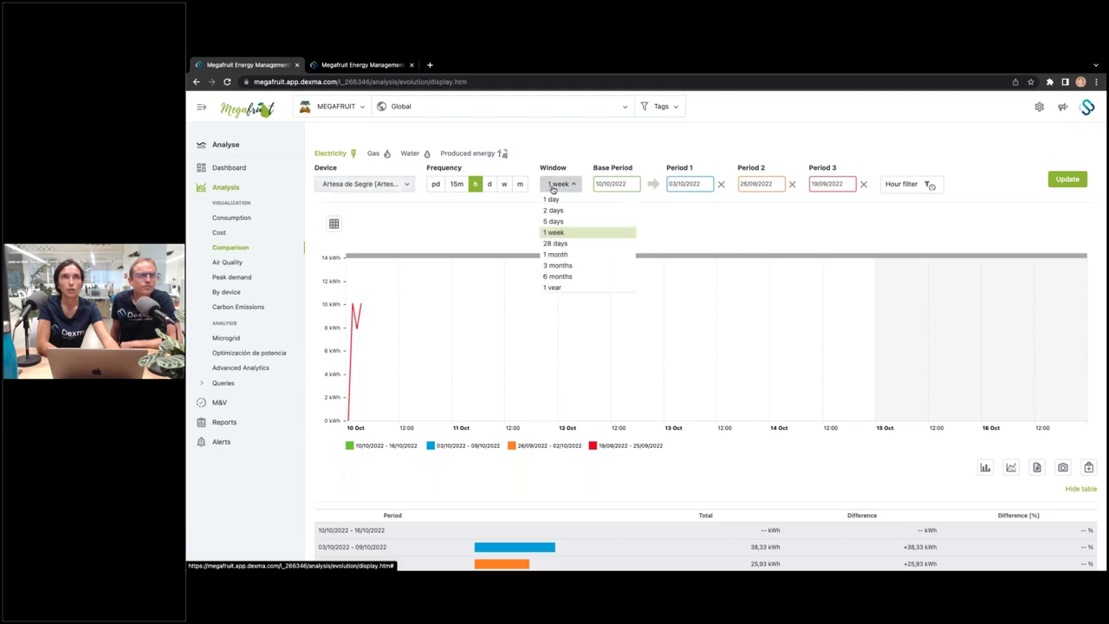
click(564, 255)
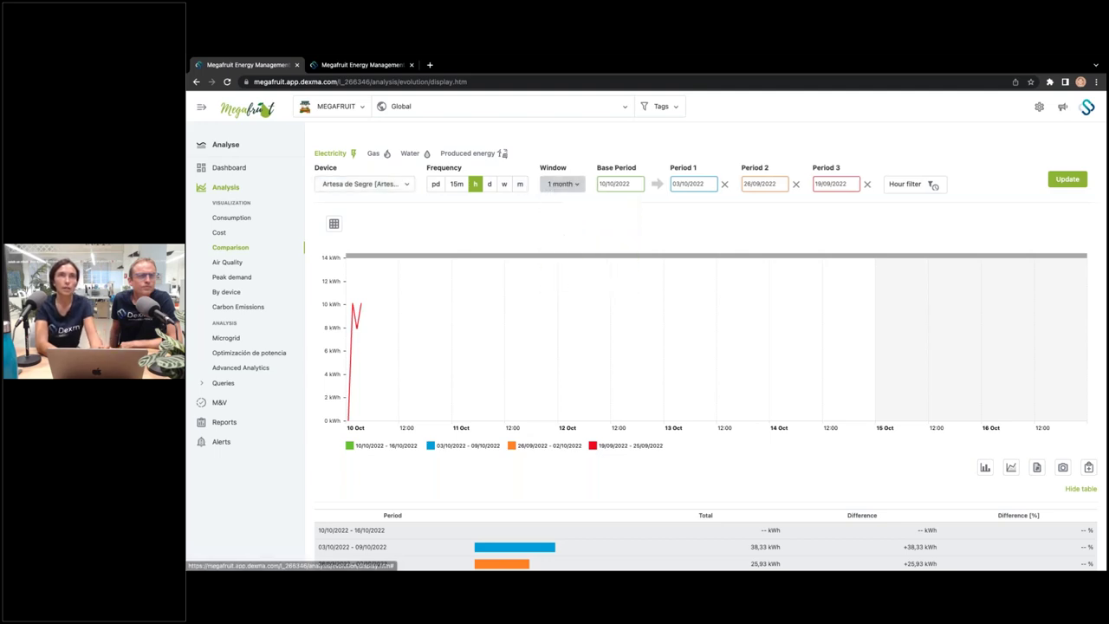
click(795, 184)
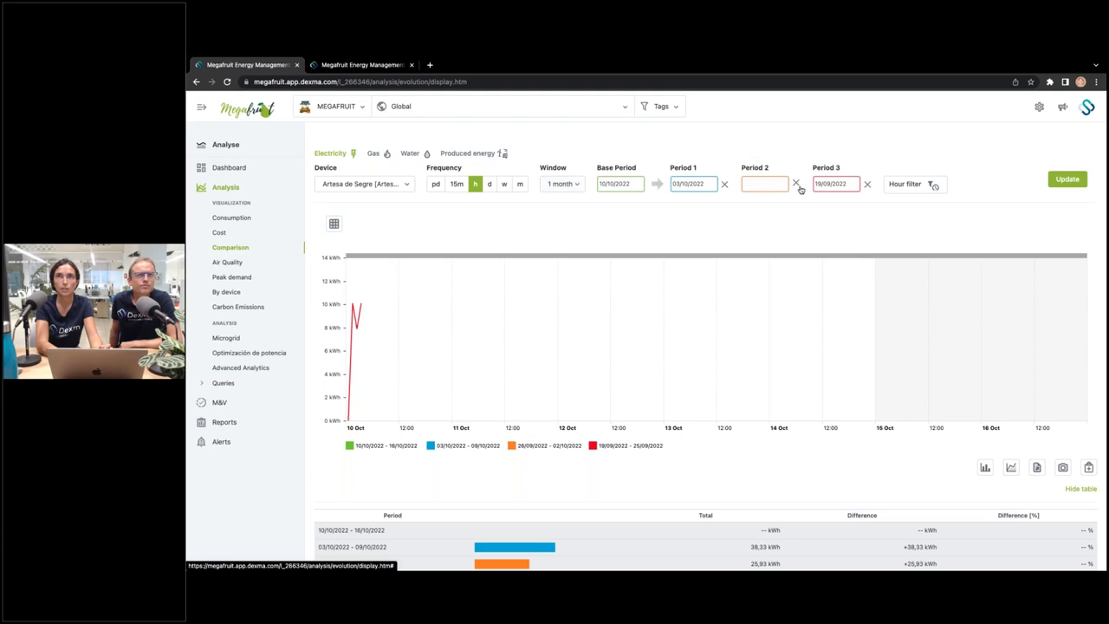
click(868, 185)
Step: Set the start of the comparison's base period to 01/08/2022
click(631, 183)
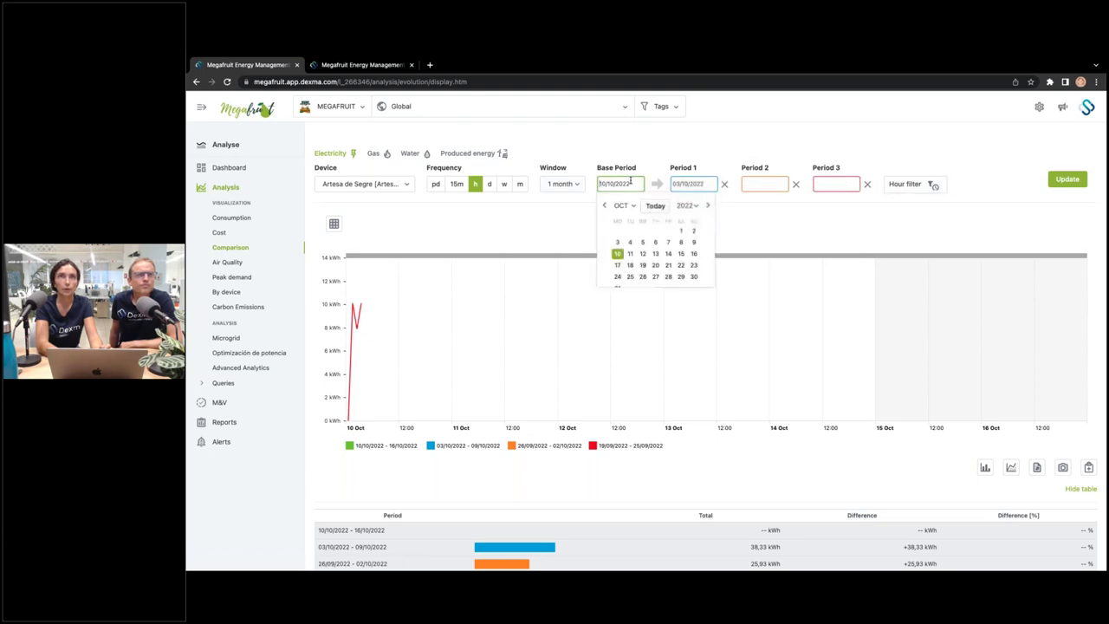
click(604, 208)
click(605, 208)
click(605, 208)
click(707, 206)
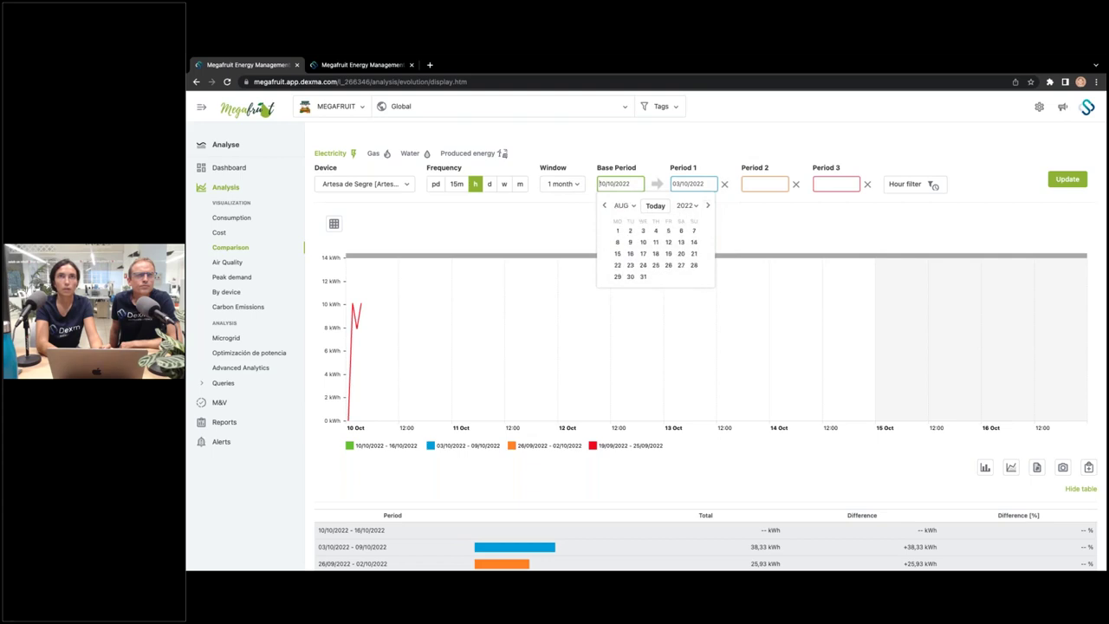
click(618, 231)
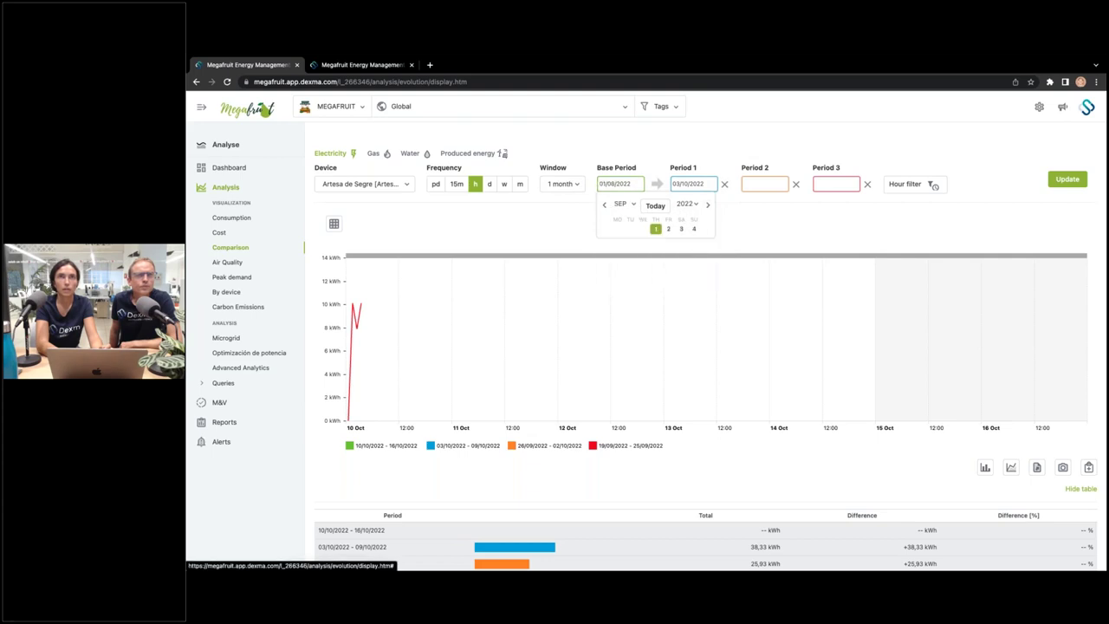
Step: Set Period 1 to start on 04/07/2022 and update the Artesa de Segre comparison chart
click(710, 185)
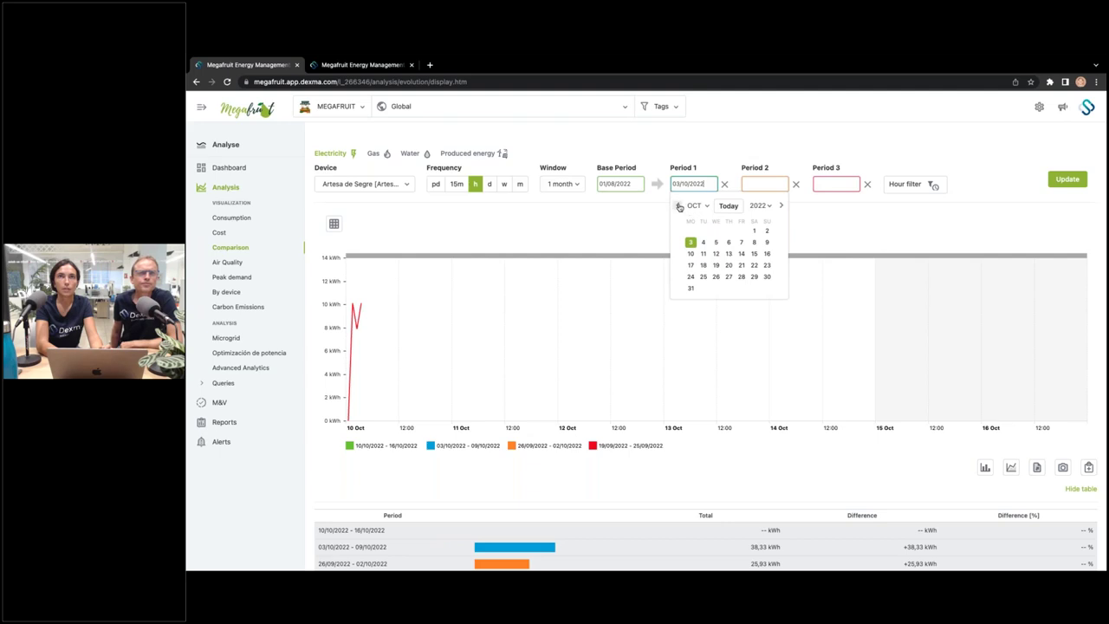
click(678, 206)
click(679, 205)
click(679, 205)
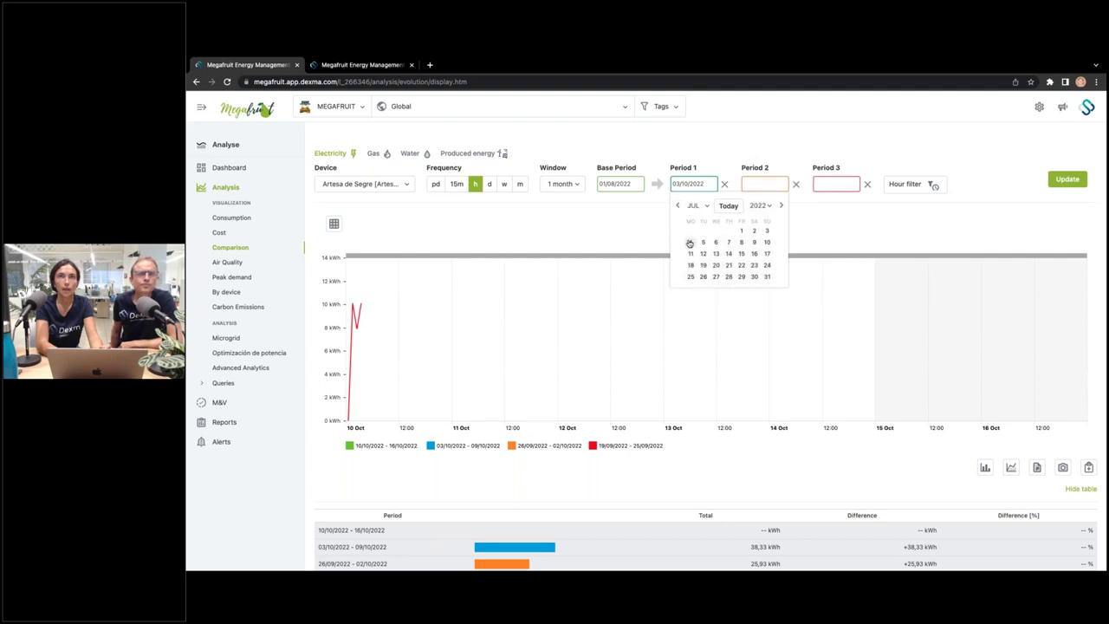
click(691, 241)
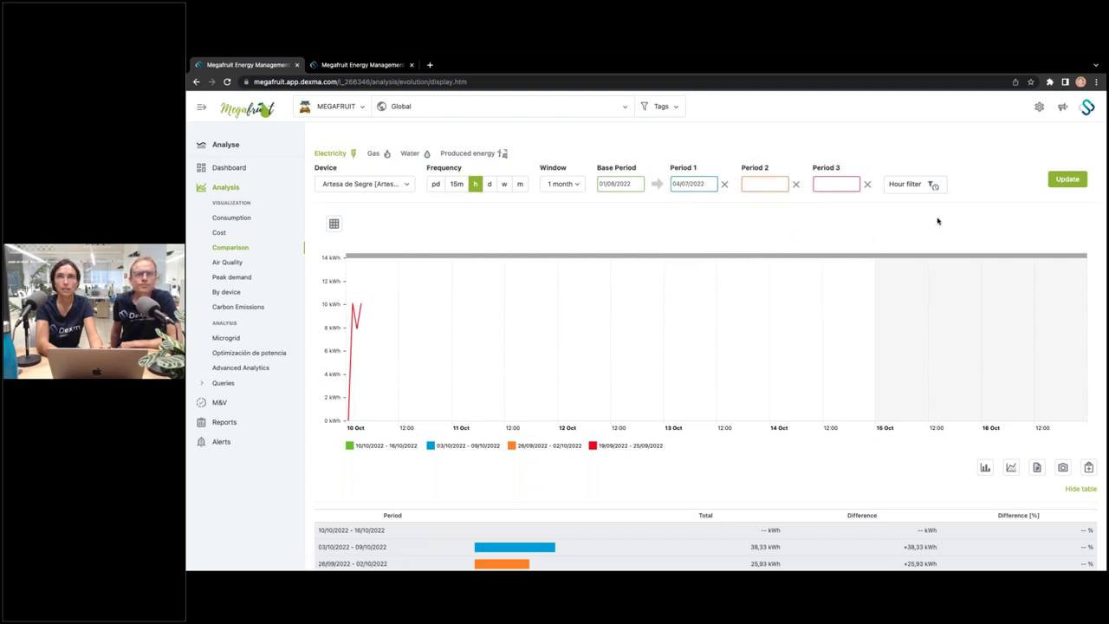
click(1071, 180)
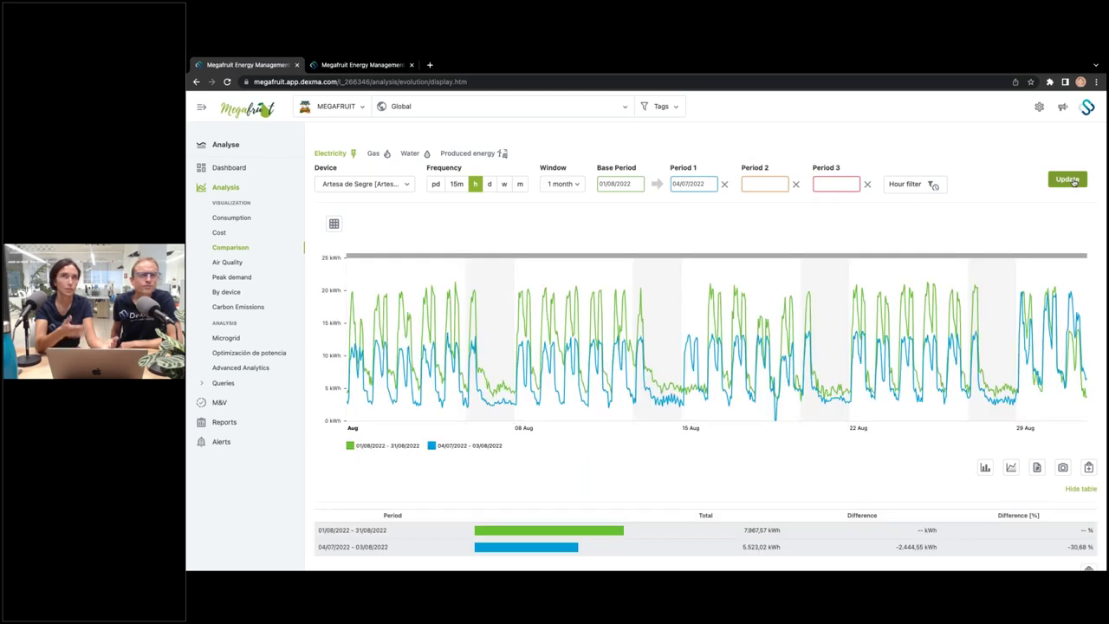
Step: Open the Microgrid analysis for MEGAFRUIT
mouse_move(924, 295)
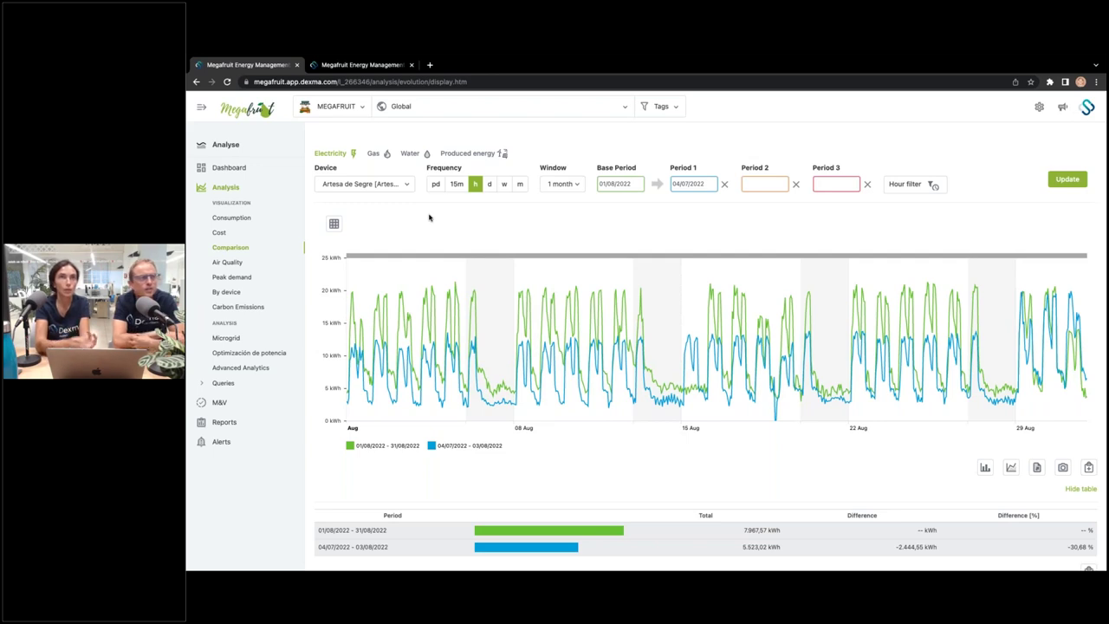
click(231, 343)
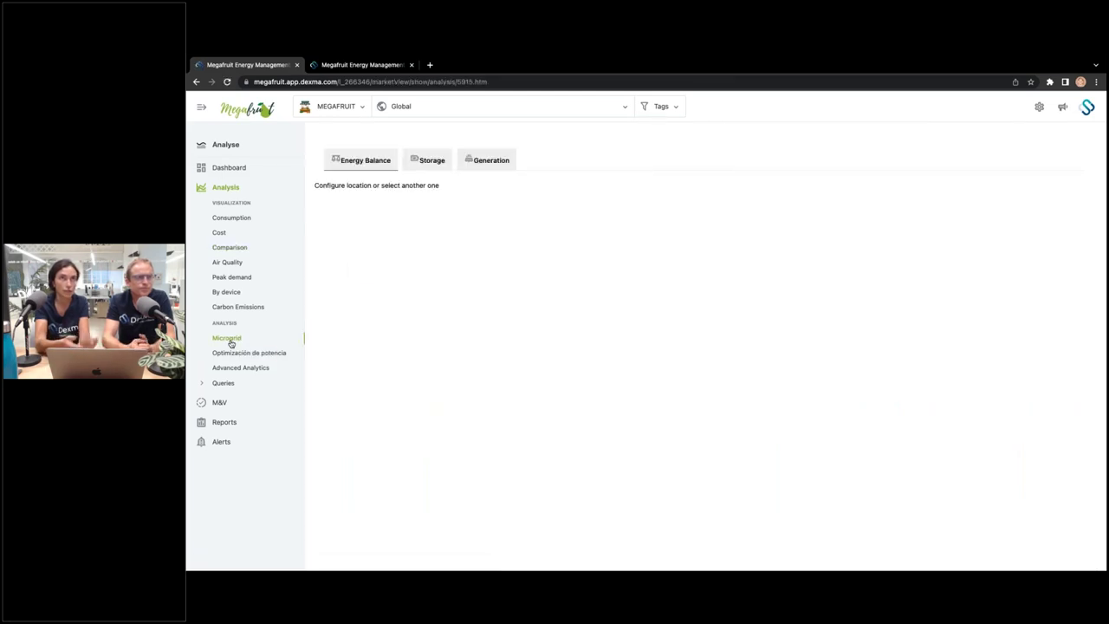
Step: Set the Microgrid analysis location to Barcelona Warehouse 2, finding it with the search text "war"
click(413, 110)
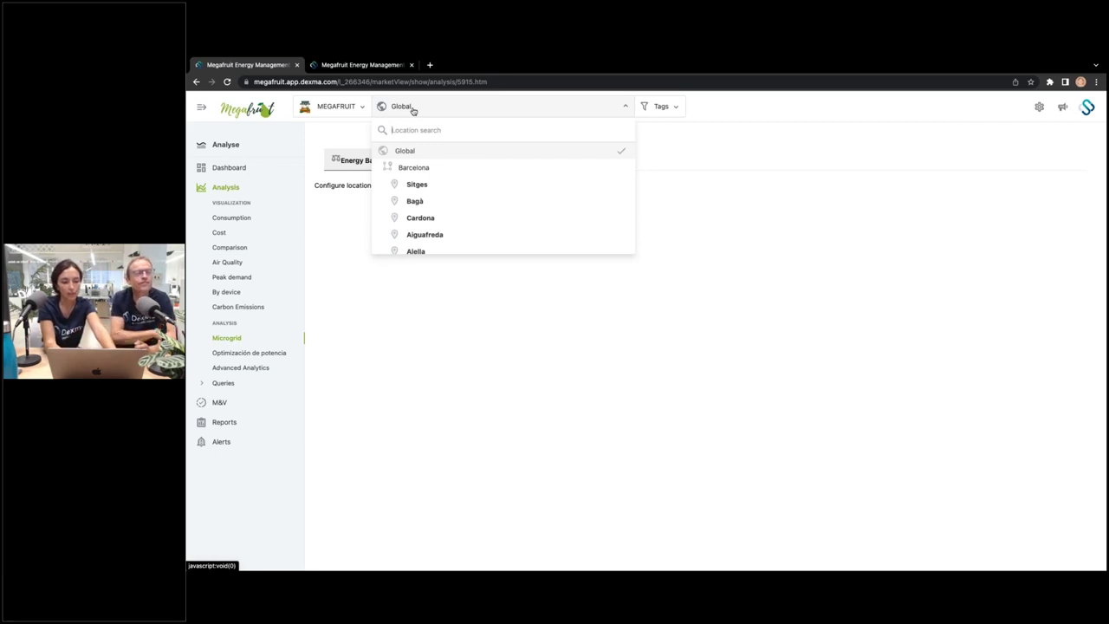
text(war)
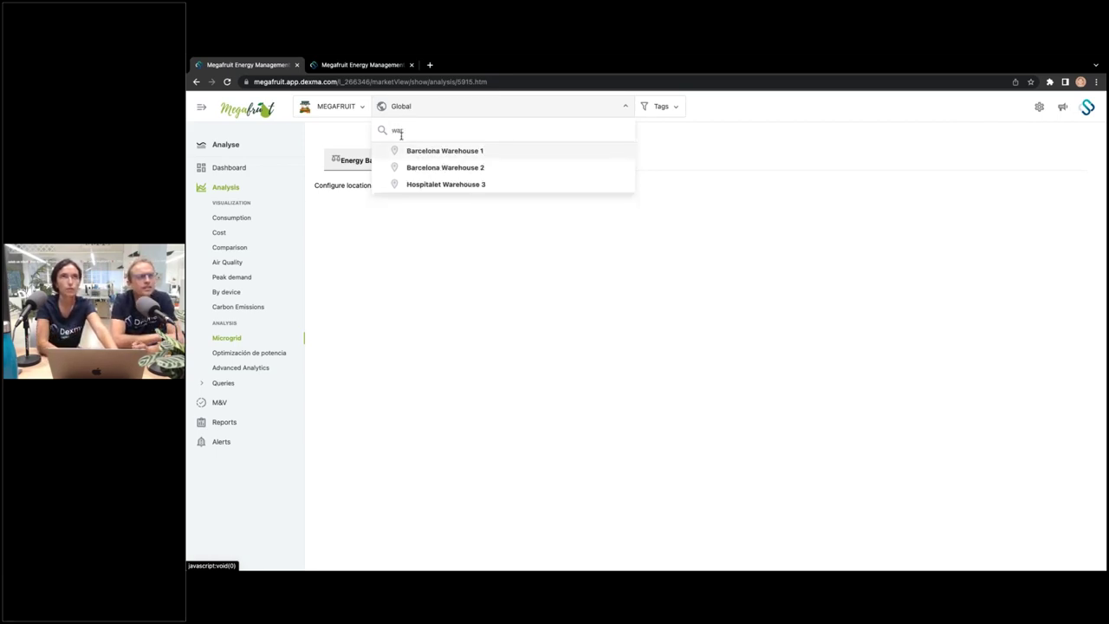
click(428, 168)
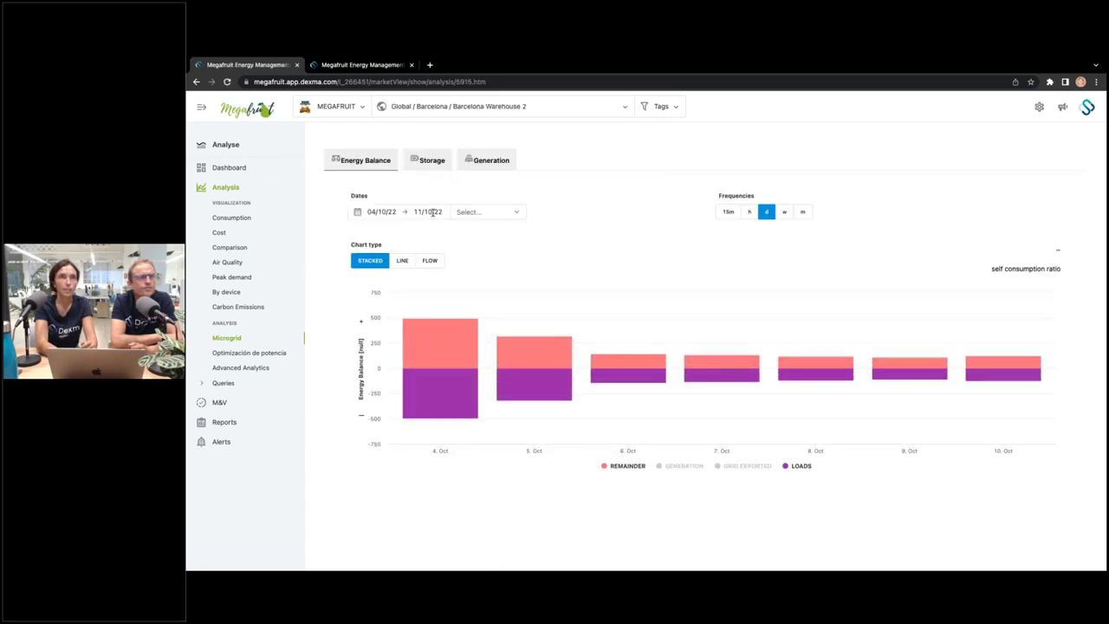
Step: Set the energy balance dates to 01/08/22–31/08/22 and the frequency to hourly
click(425, 213)
click(375, 213)
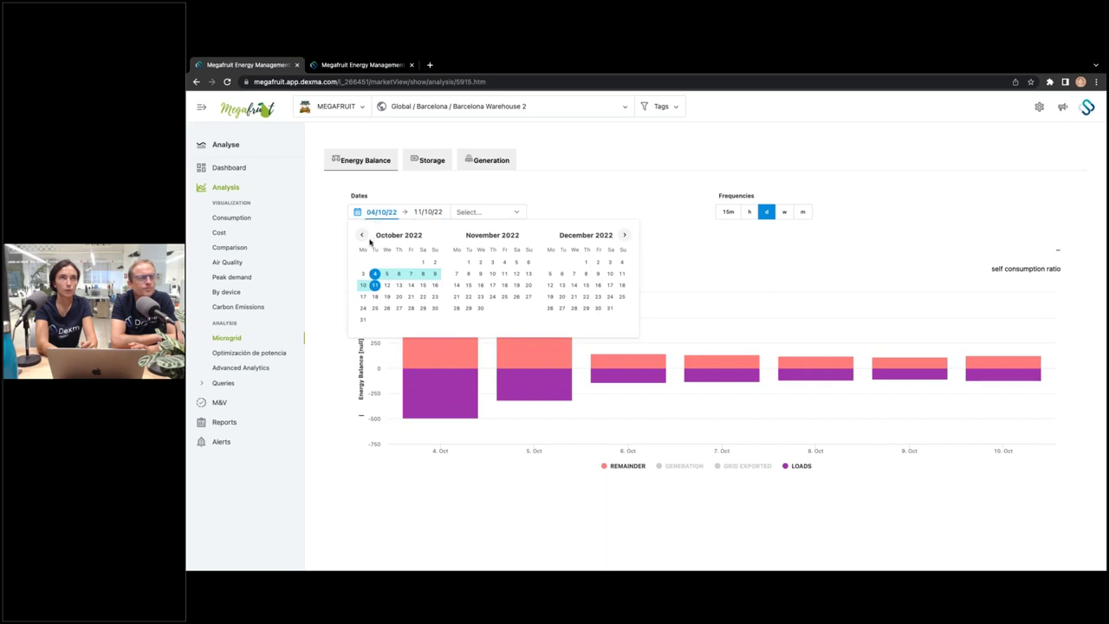
double_click(363, 235)
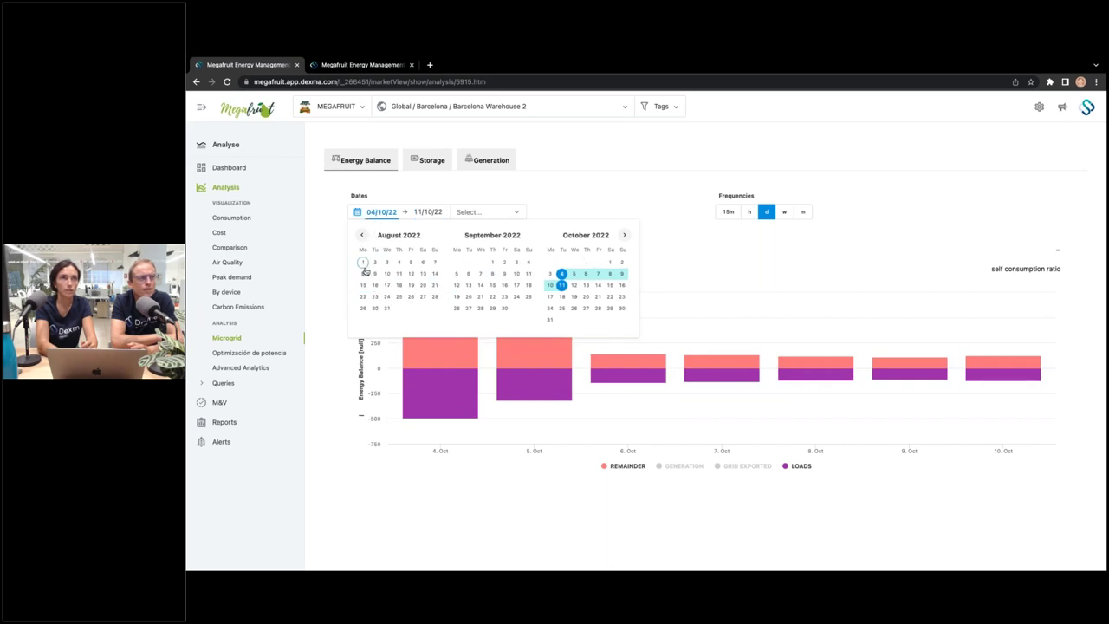
click(363, 262)
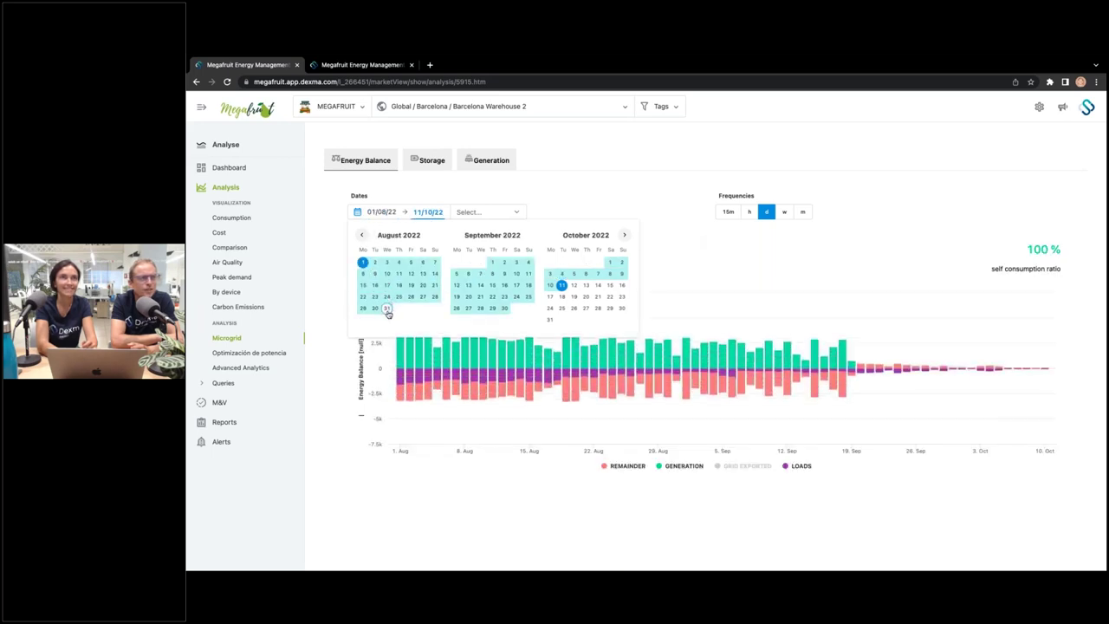
click(387, 307)
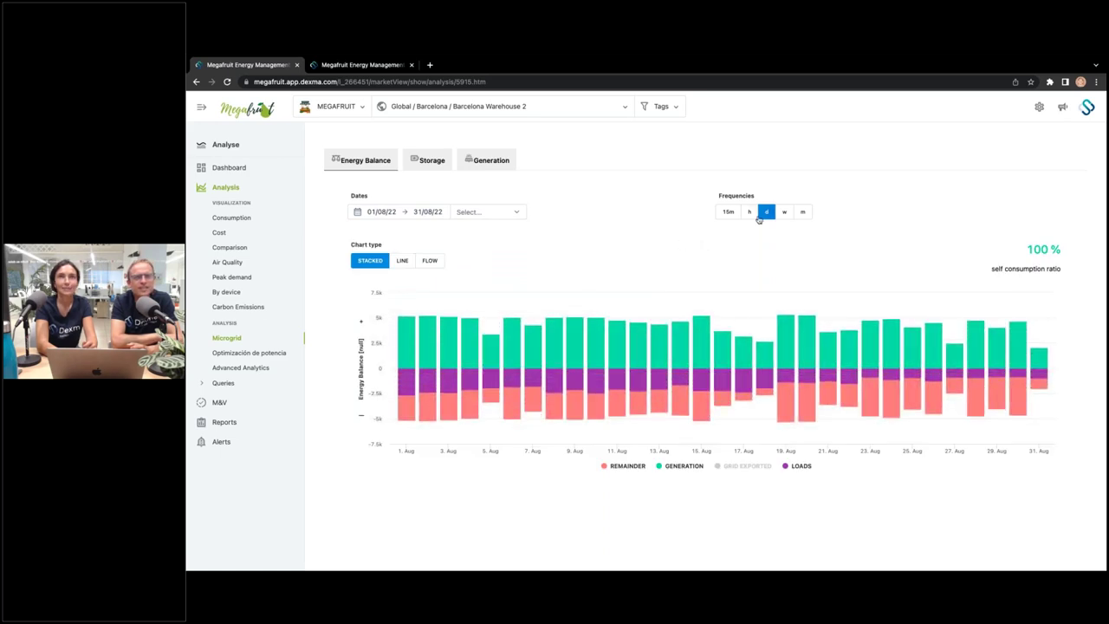
click(749, 212)
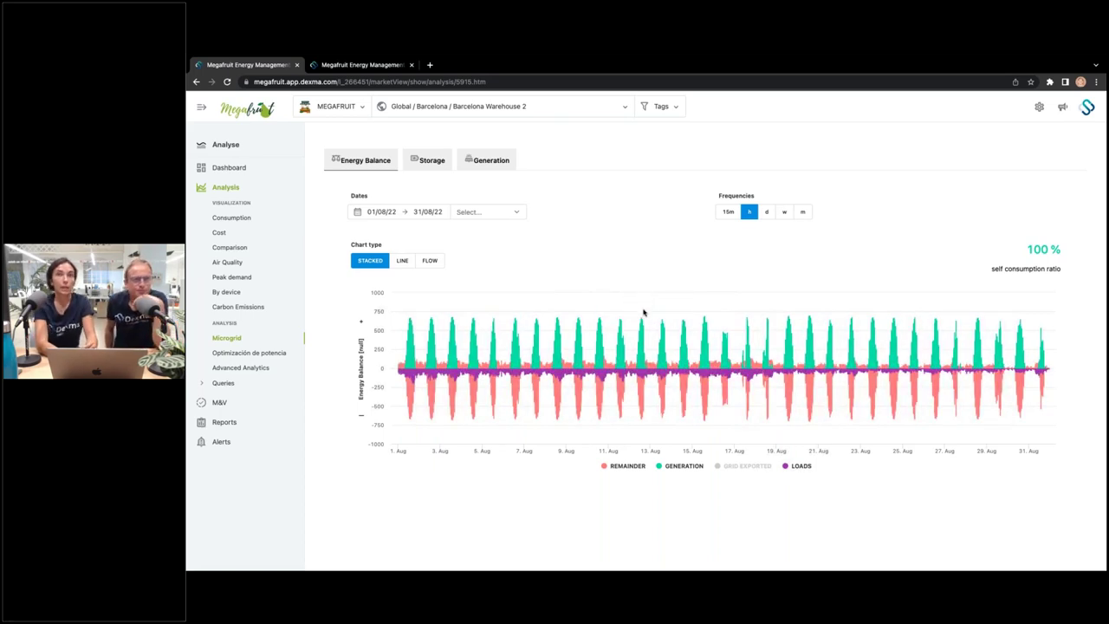
Step: Hide and restore the Remainder series in the energy balance chart, and enable the Grid Exported series
click(620, 465)
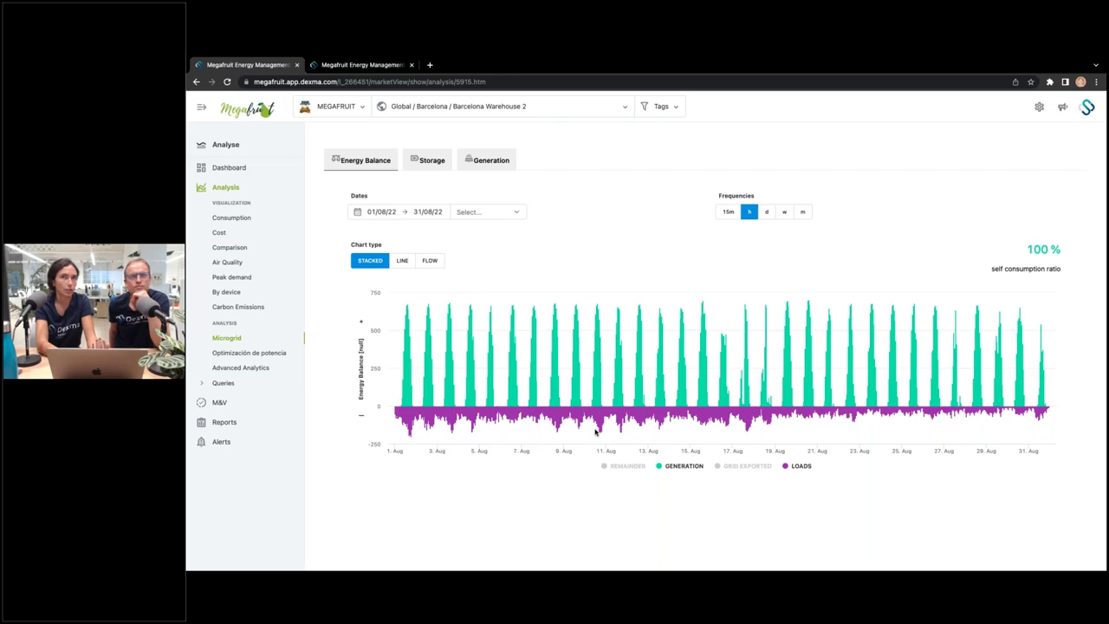
click(604, 467)
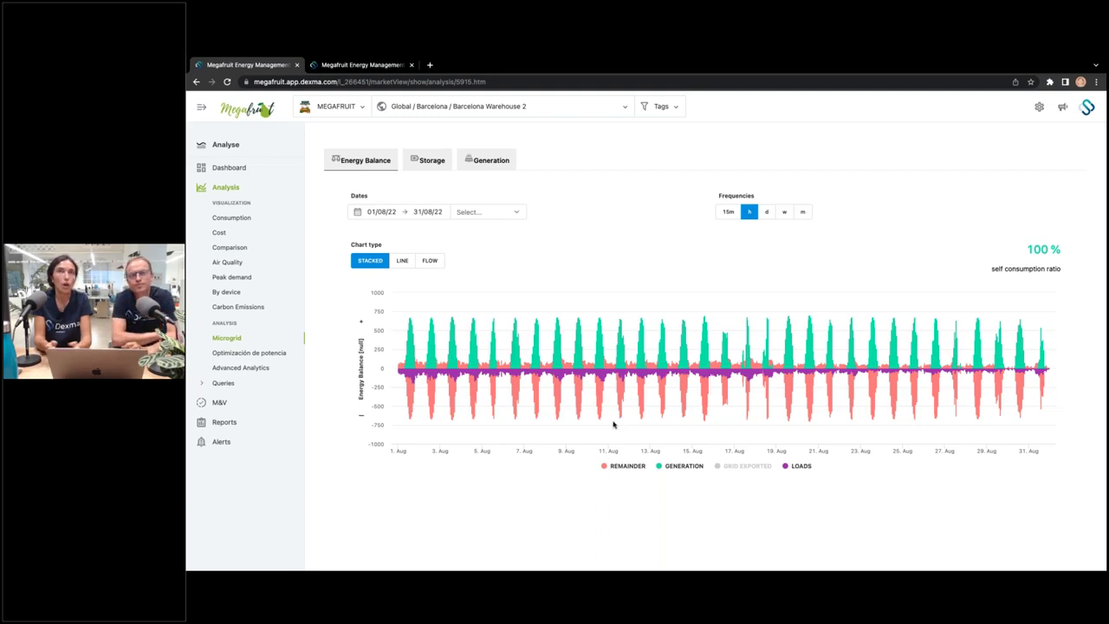
click(718, 469)
click(719, 469)
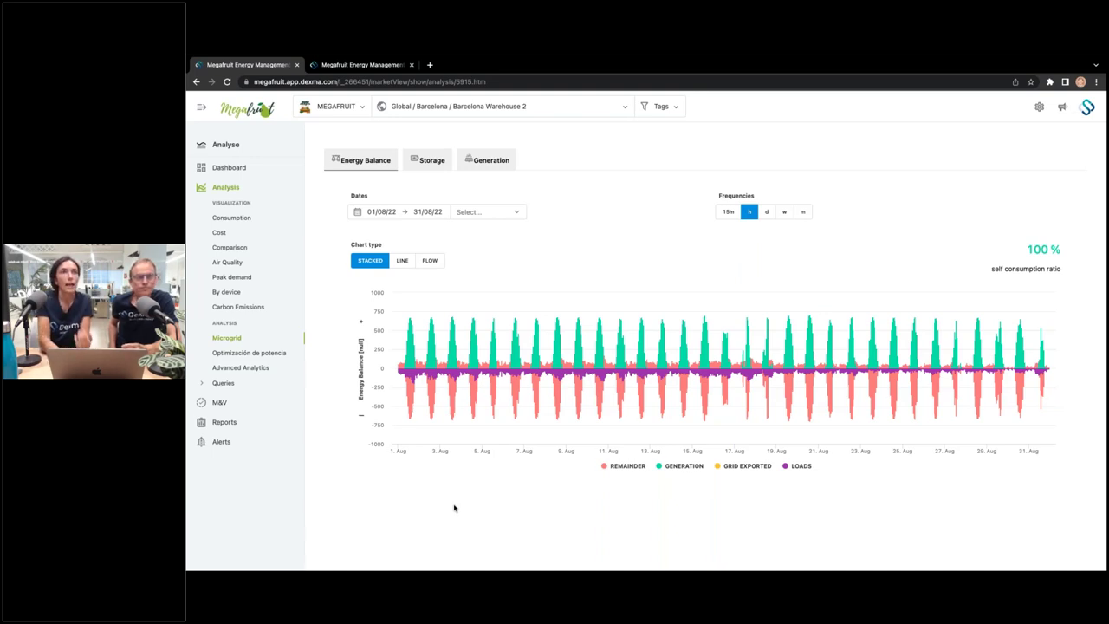
Step: Open the M&V projects list and switch its location from Barcelona Warehouse 2 to Global
click(220, 404)
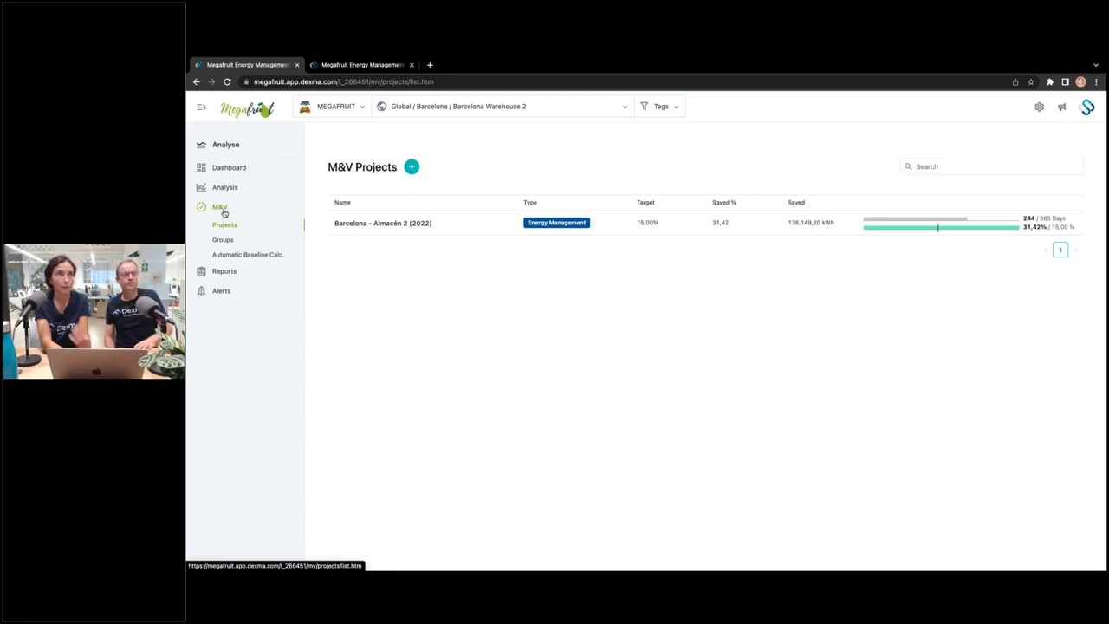
click(435, 106)
scroll(451, 179, down, 10)
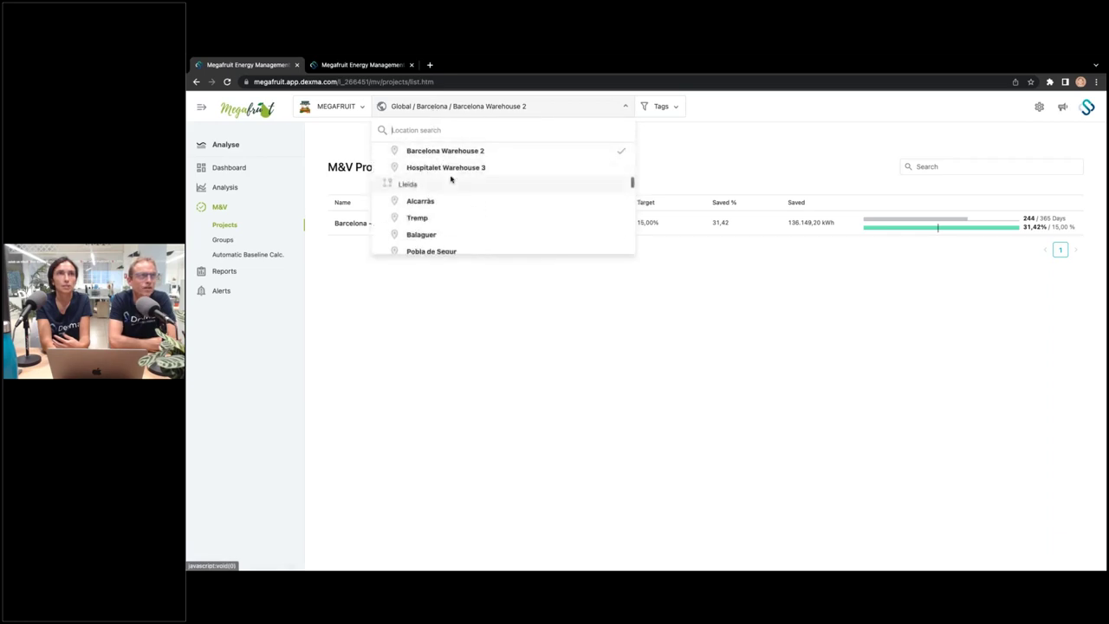
scroll(450, 178, down, 5)
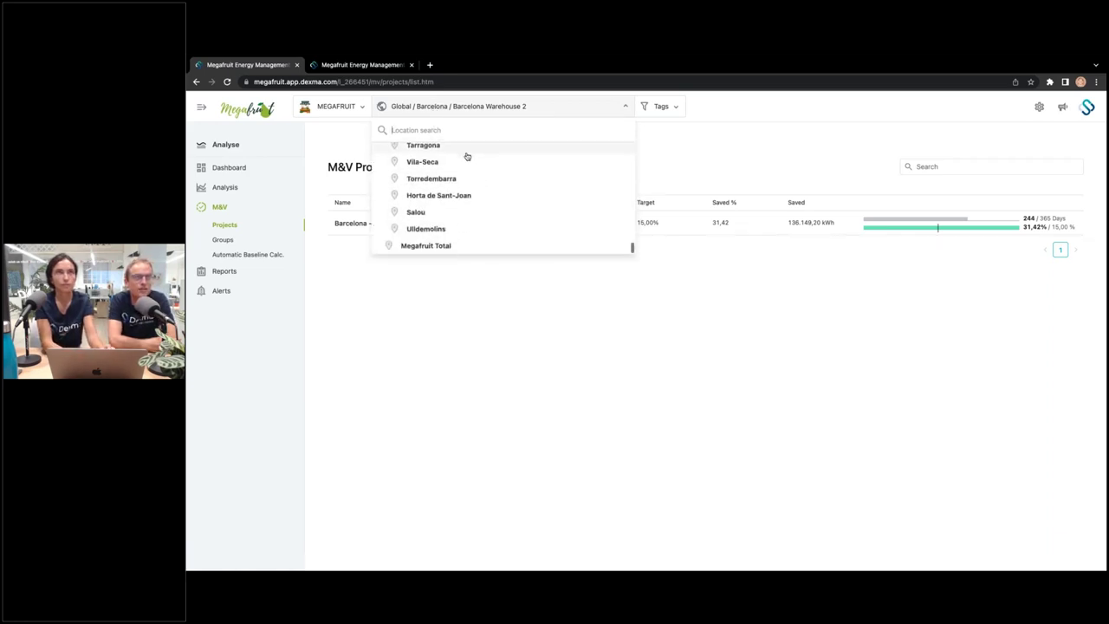
scroll(467, 156, up, 15)
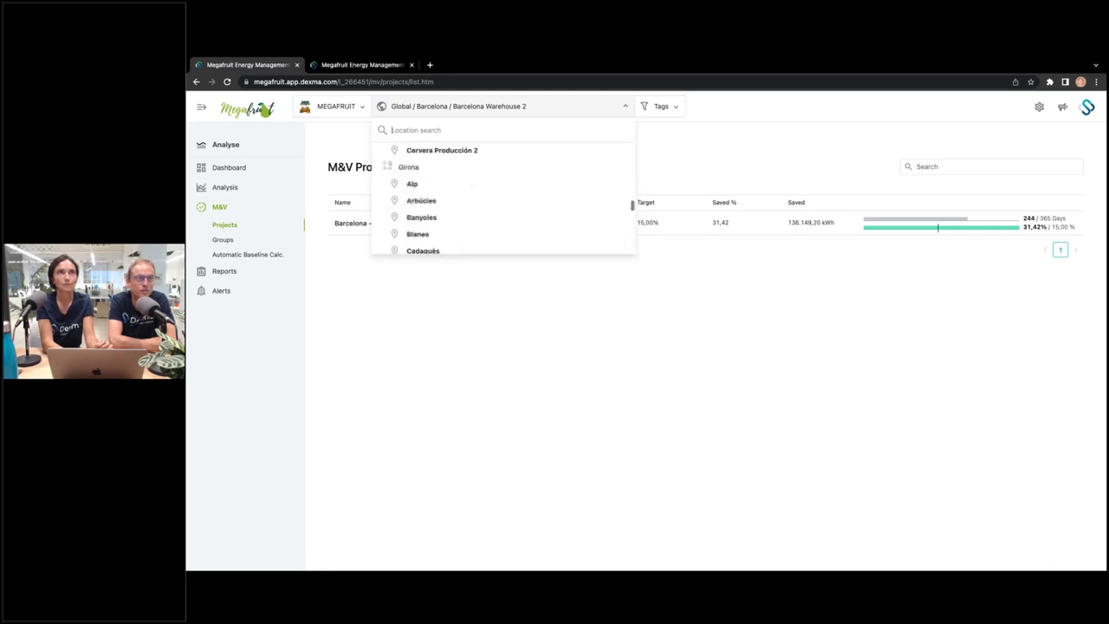
click(467, 153)
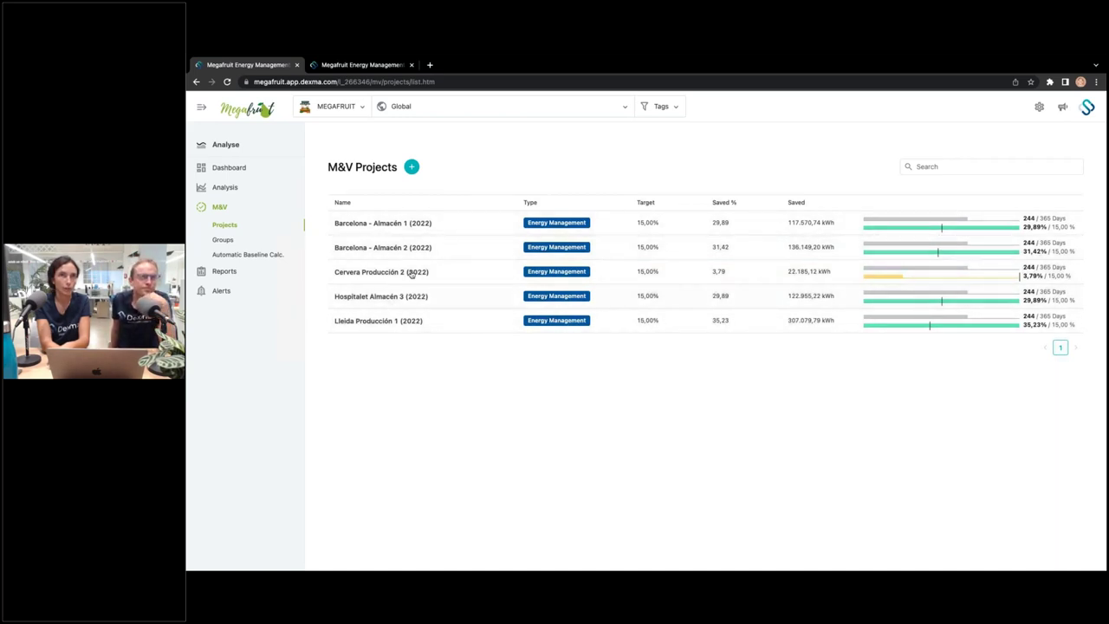
Step: Open the Cervera Producción 2 (2022) project and examine its monthly and accumulated real versus reference consumption
click(464, 275)
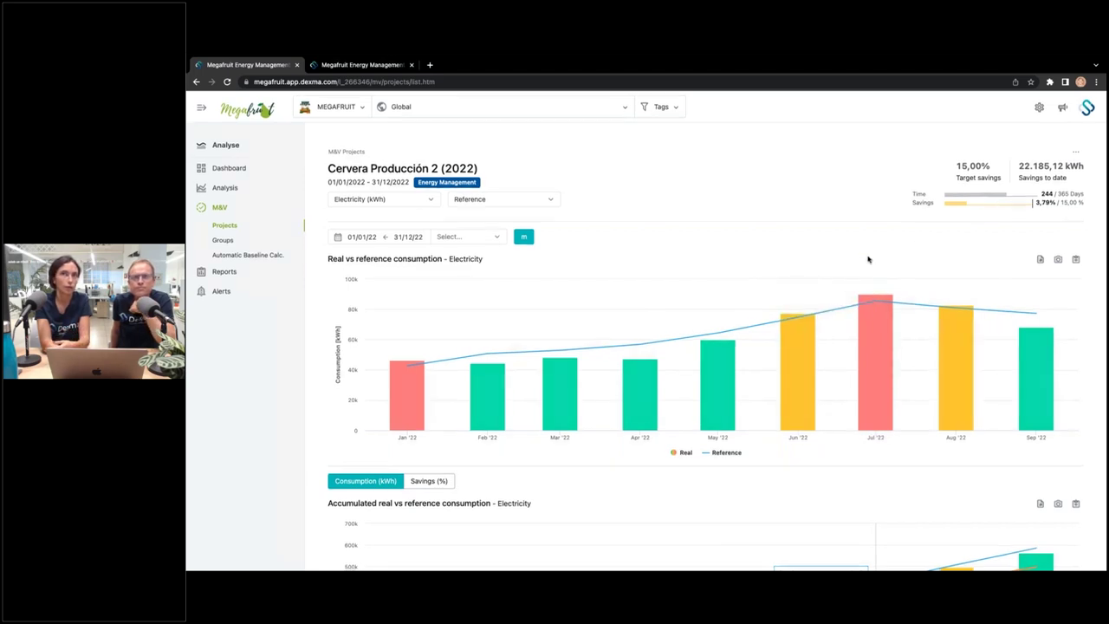
scroll(845, 332, down, 3)
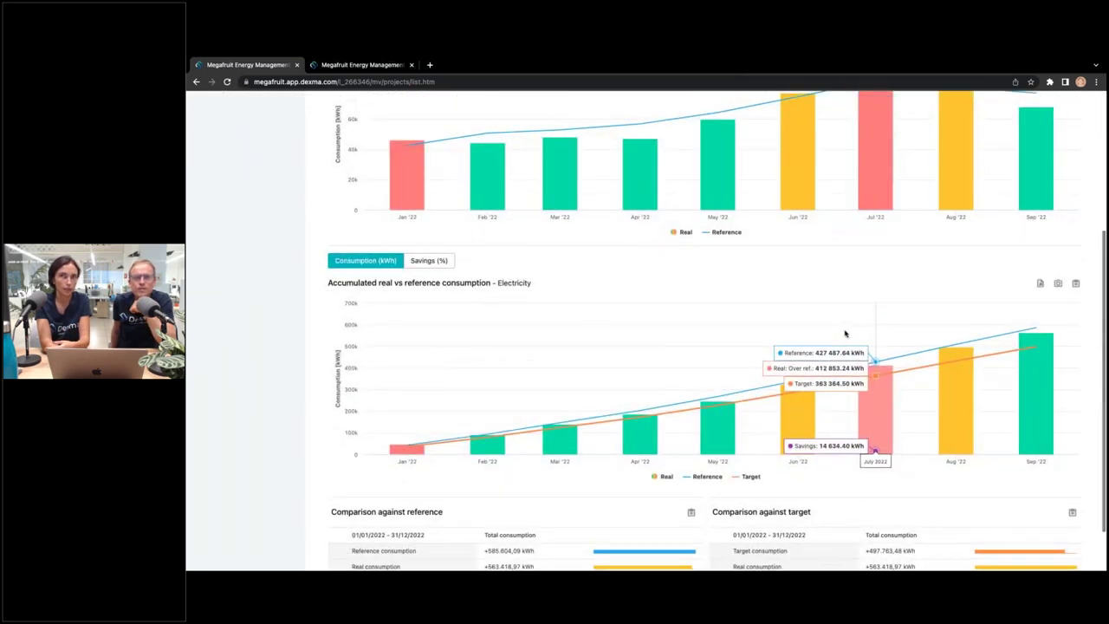
scroll(845, 333, up, 3)
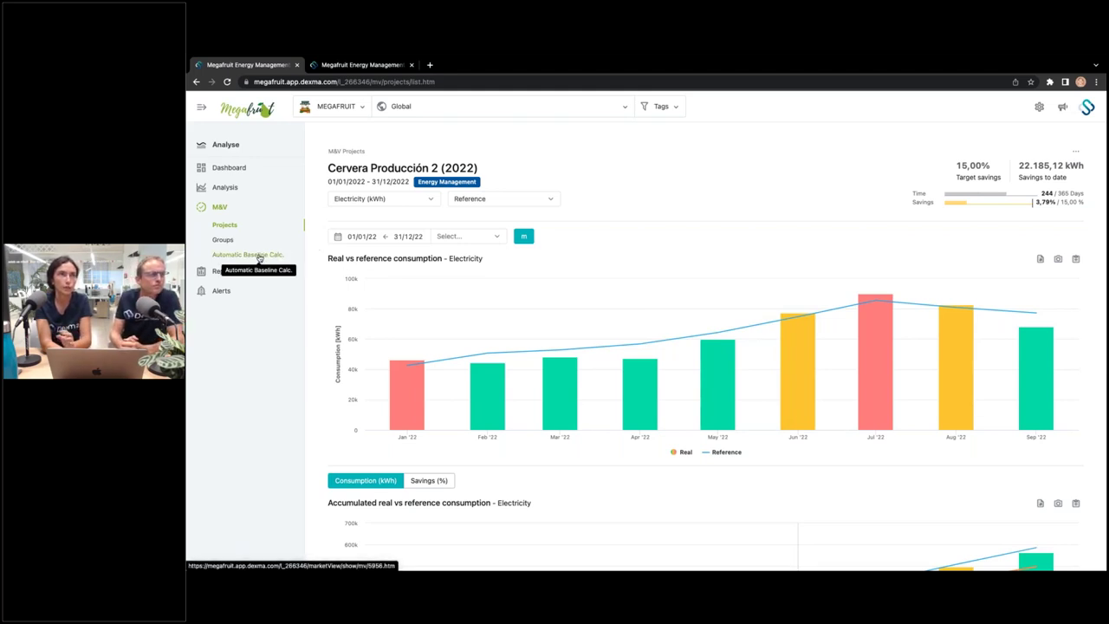
Step: Open the M&V group MADEX proyectos de ahorro 2022 and examine its carbon dioxide charts and target comparison
click(219, 242)
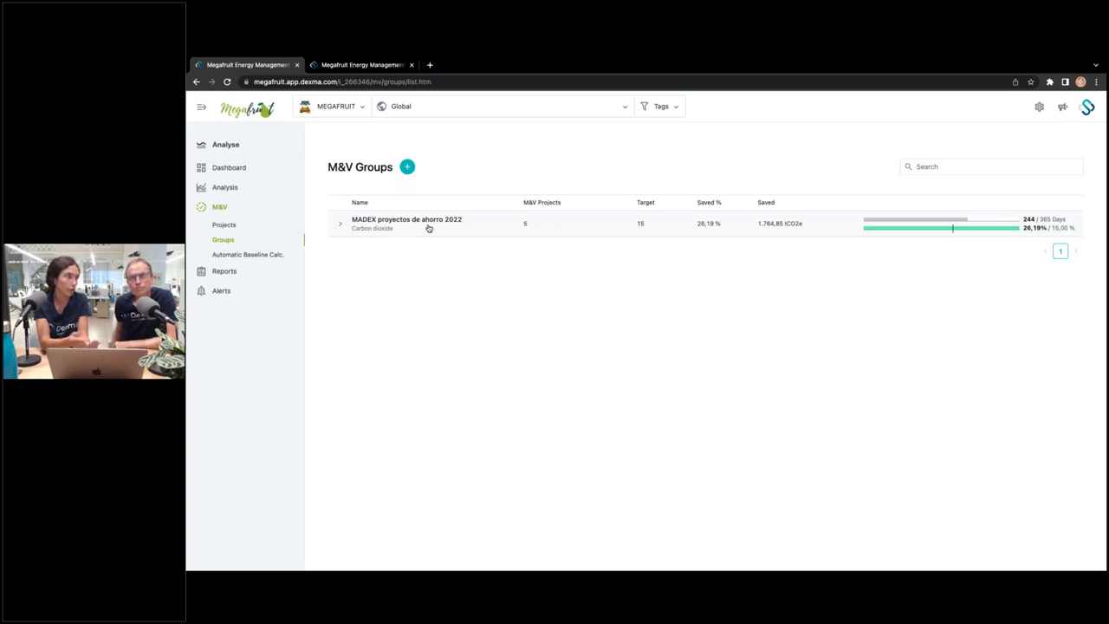
click(454, 227)
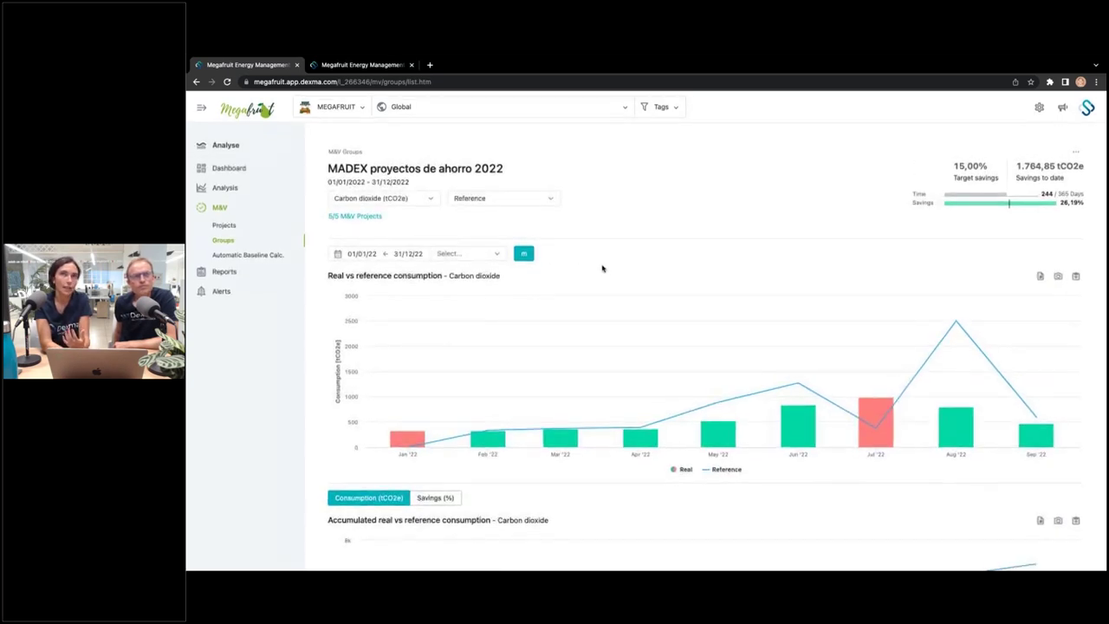
scroll(602, 269, down, 3)
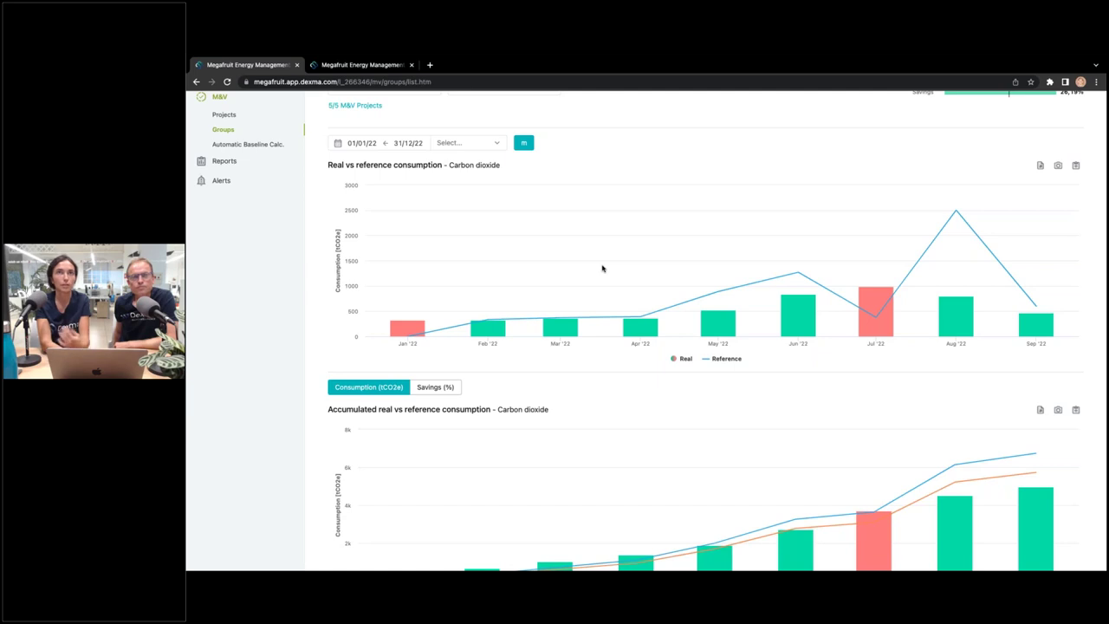
scroll(602, 269, down, 3)
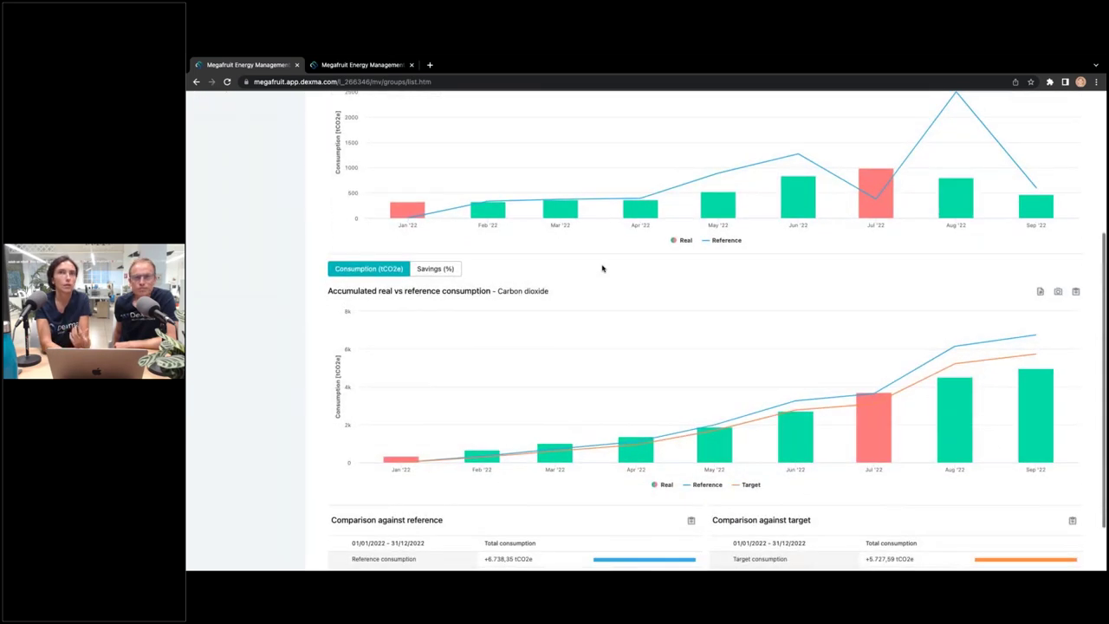
scroll(602, 269, down, 1)
scroll(602, 268, up, 4)
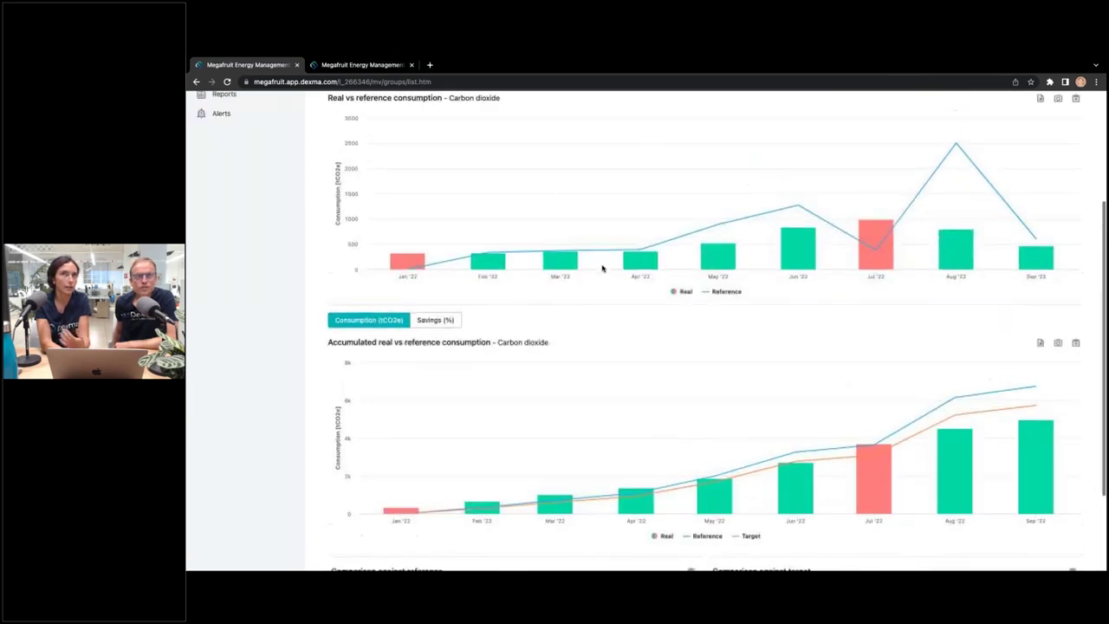
scroll(602, 268, up, 2)
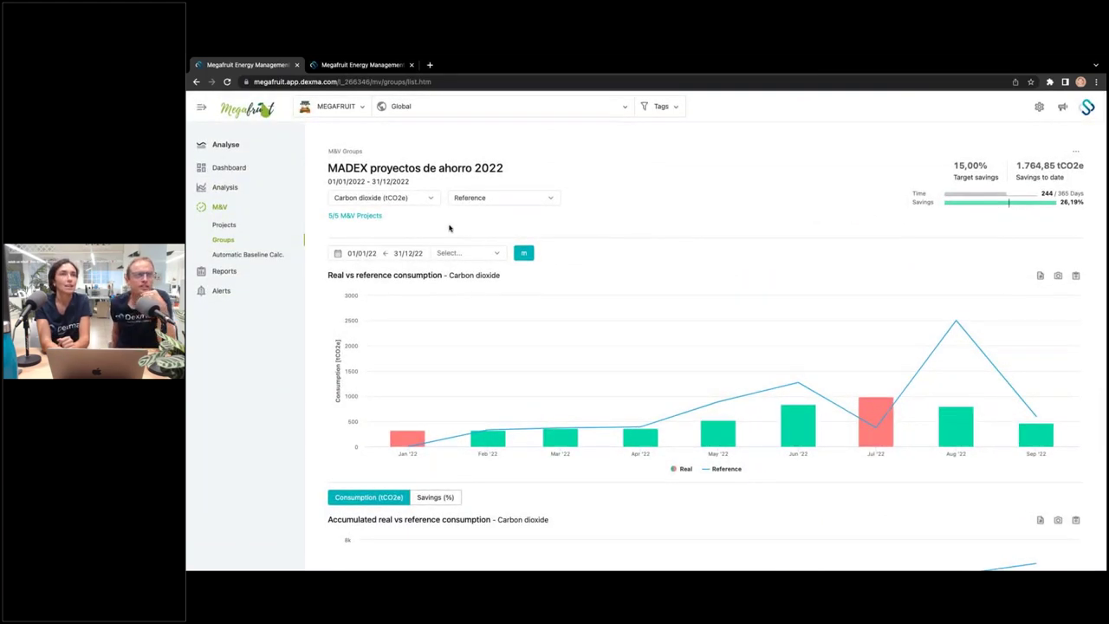
Step: Download and open the PDF of the Lleida Producción 1 - factura electrical bill simulation with reference date 01/09/2022
click(223, 272)
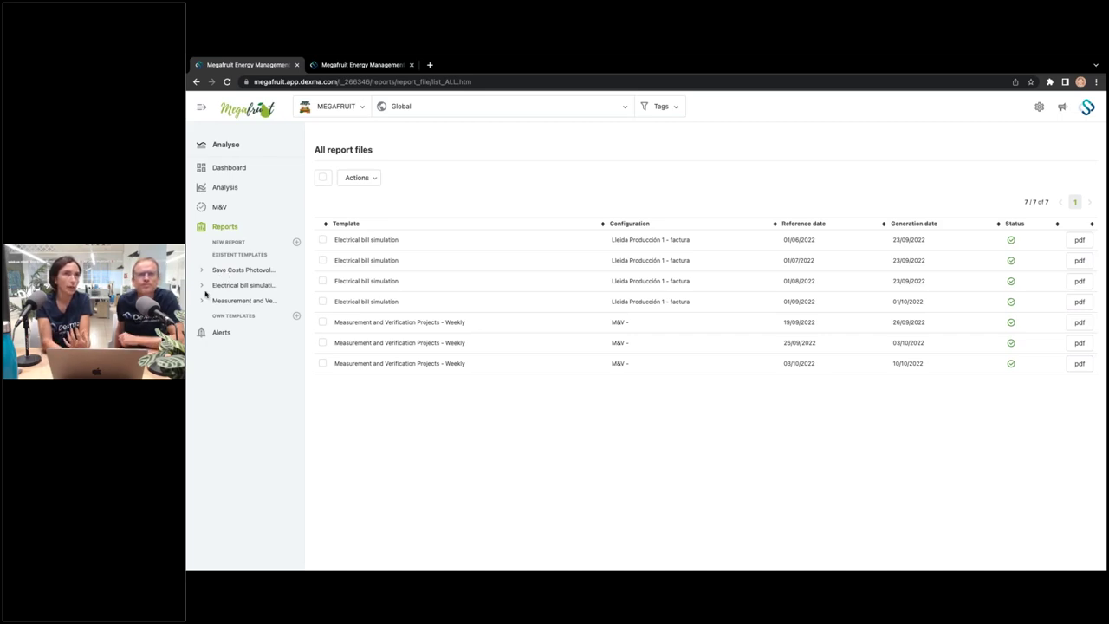
click(201, 285)
click(233, 300)
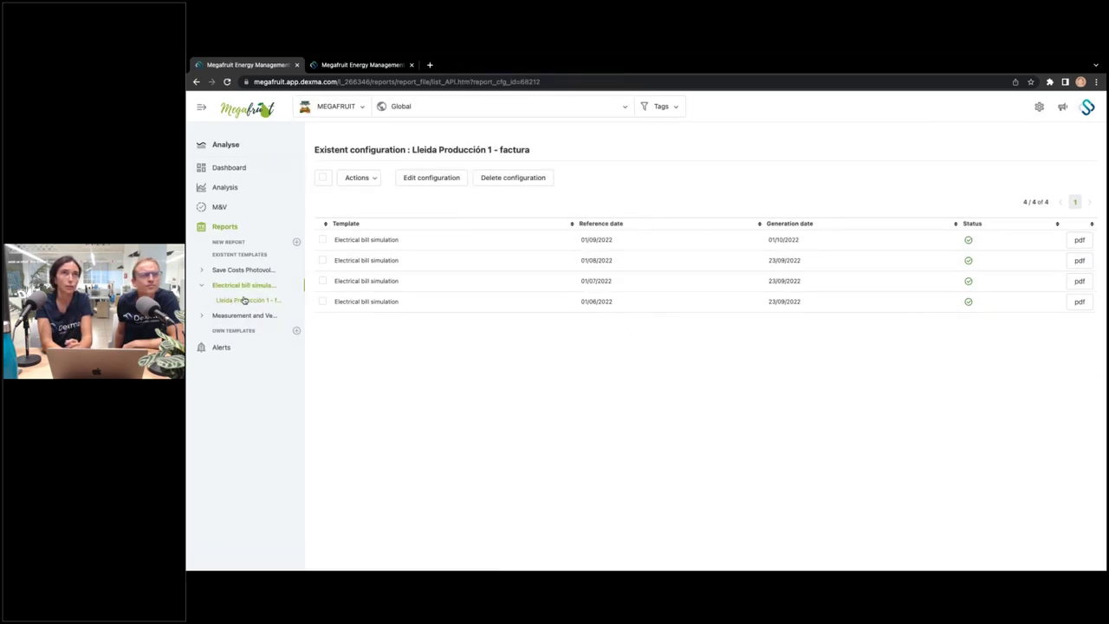
click(1082, 241)
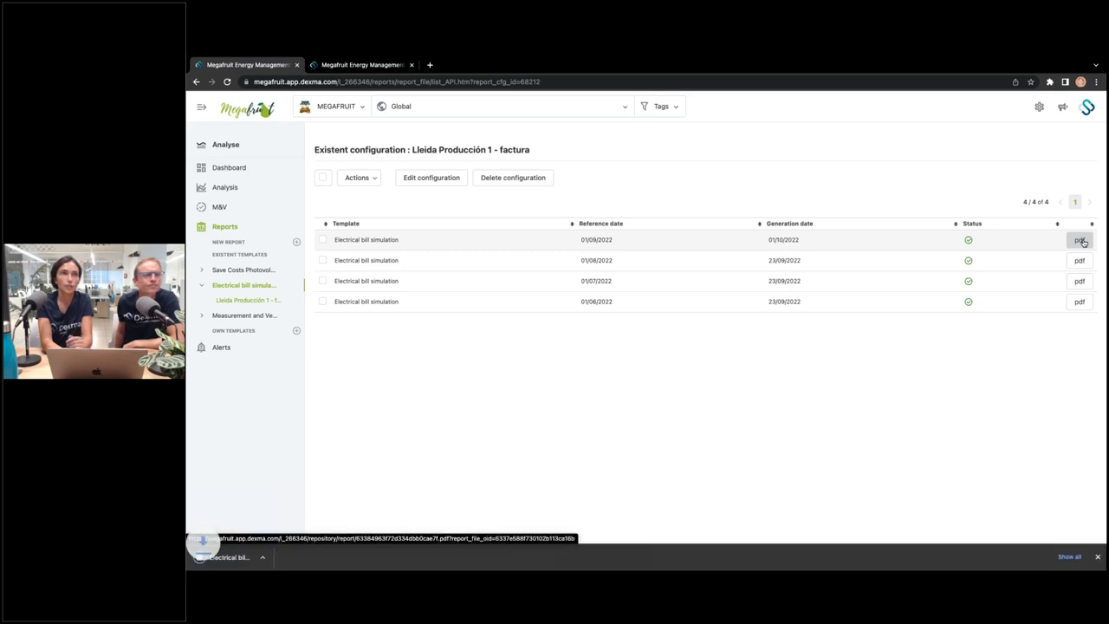
click(243, 557)
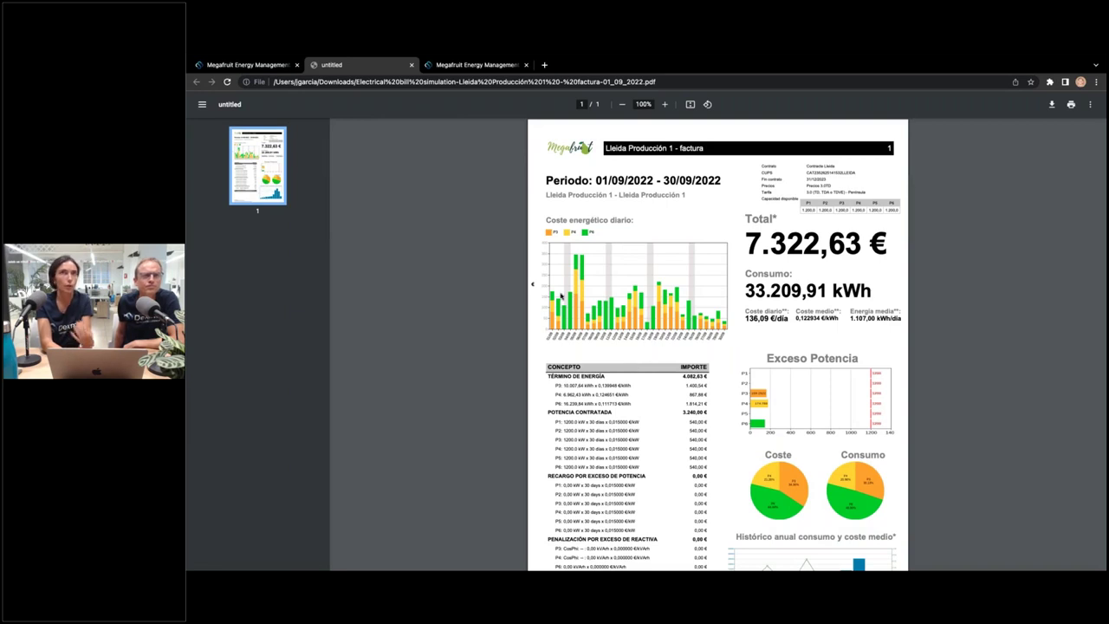
Step: Return to the Megafruit platform and open the CEO + CFO - General consumption dashboard
click(248, 65)
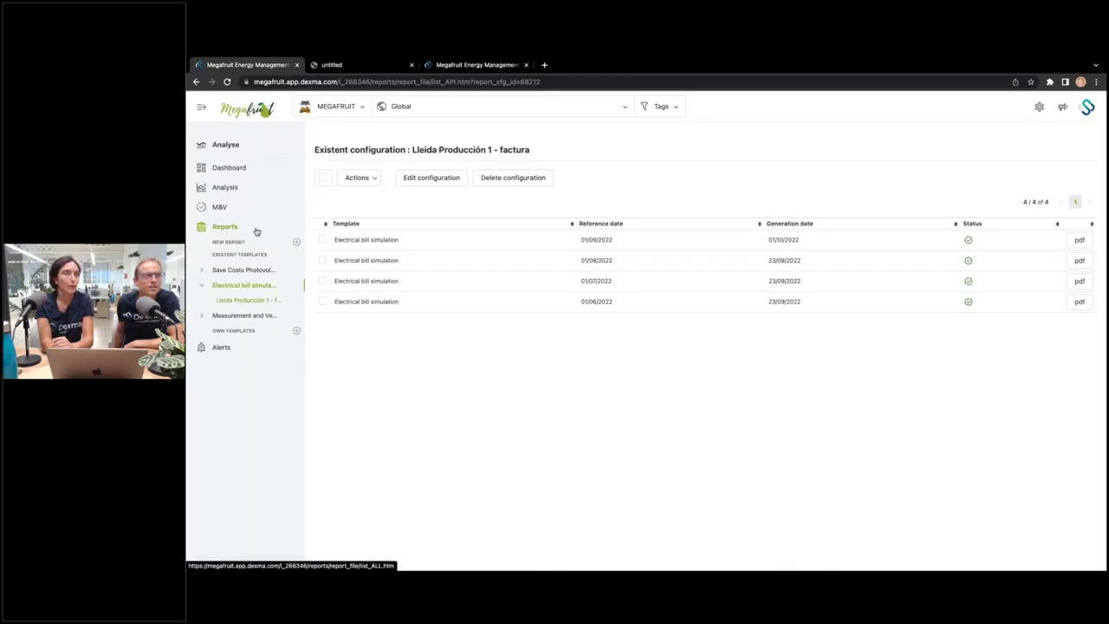
click(201, 107)
click(239, 173)
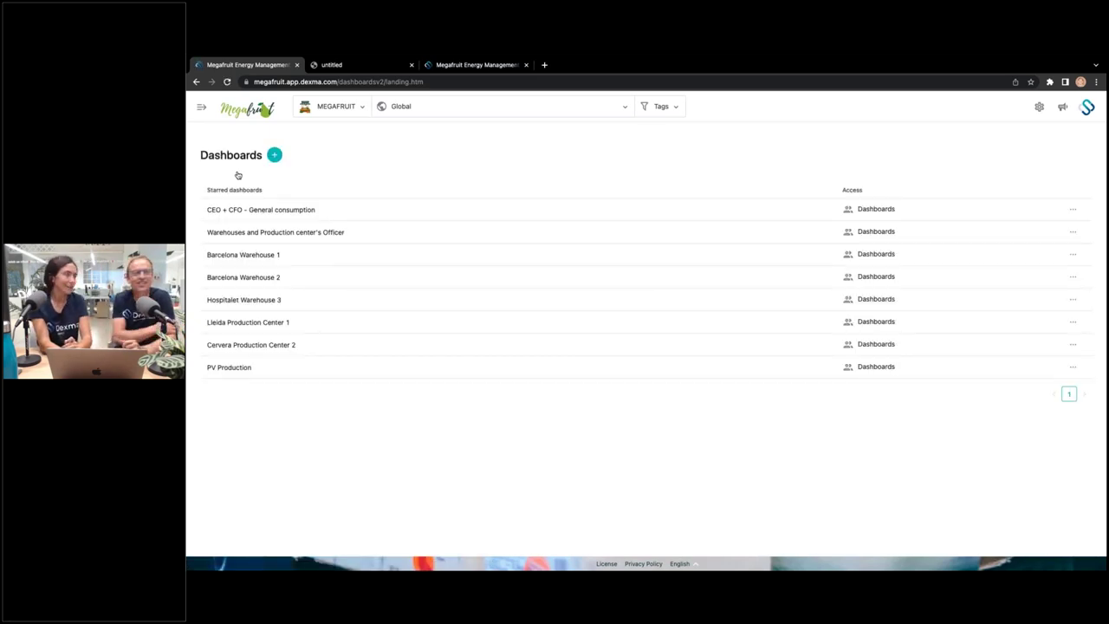
click(305, 212)
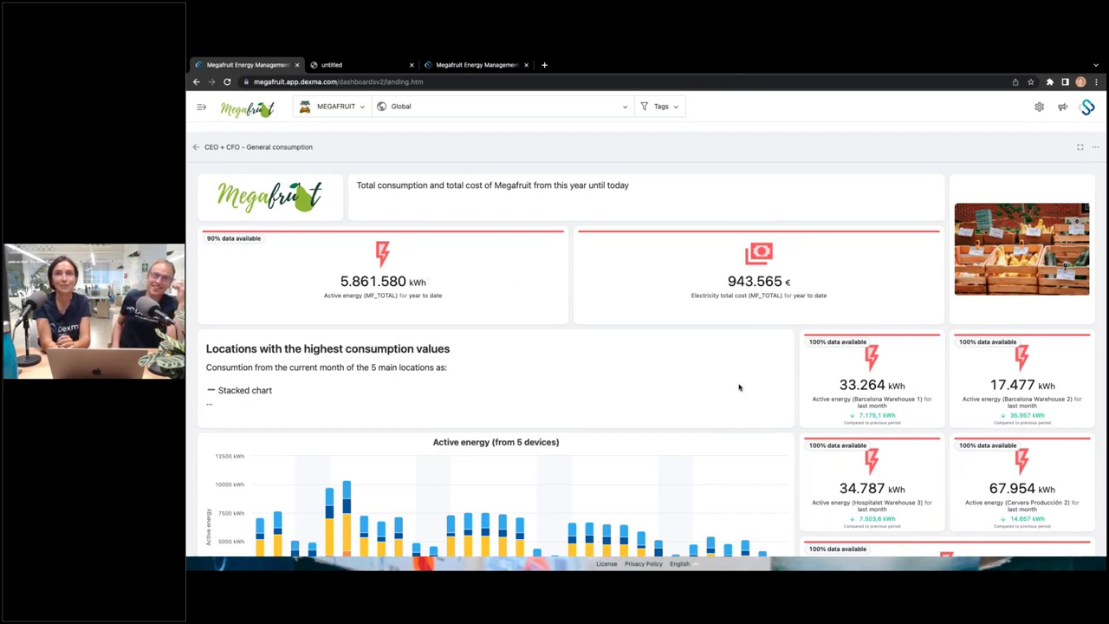
Step: Zoom the stacked Active energy chart of the five main locations to 17–22 September
scroll(739, 387, down, 2)
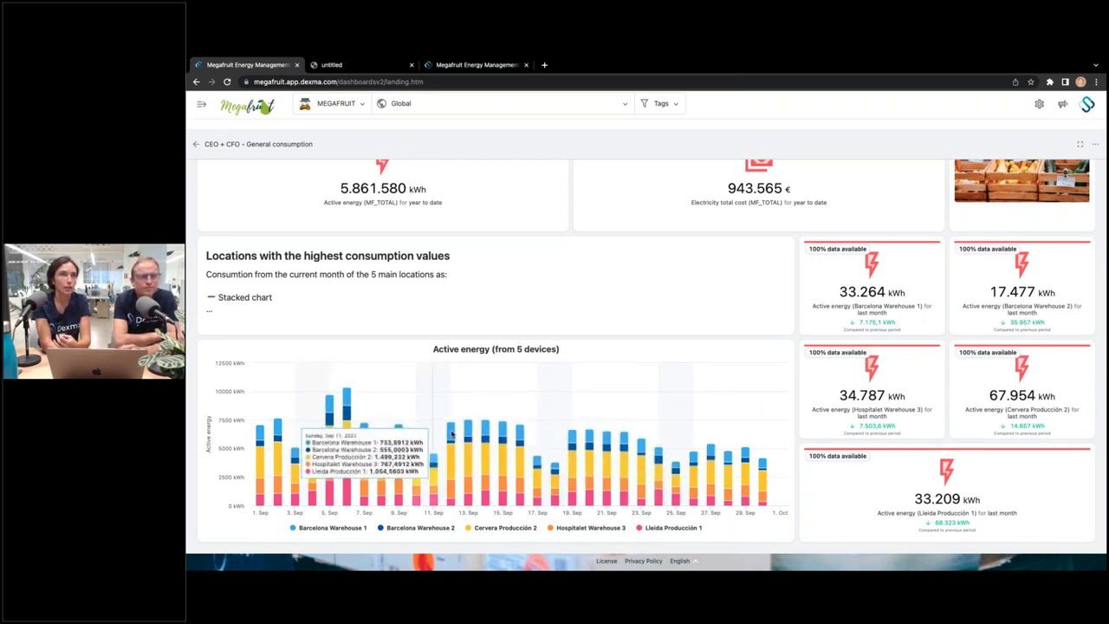
drag(537, 420, 614, 416)
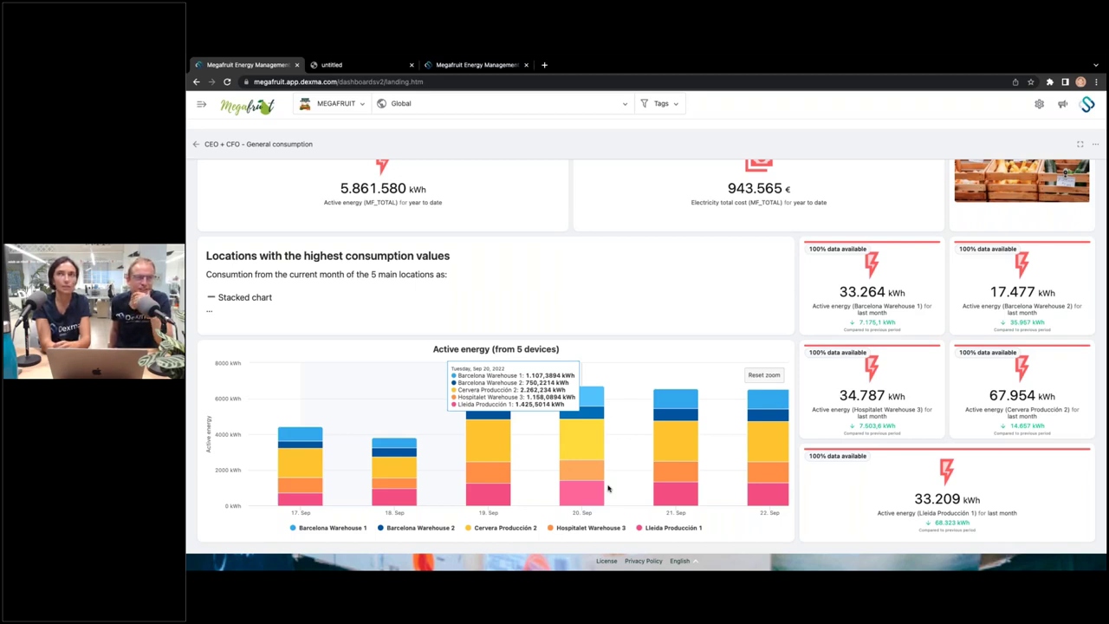
scroll(609, 490, up, 2)
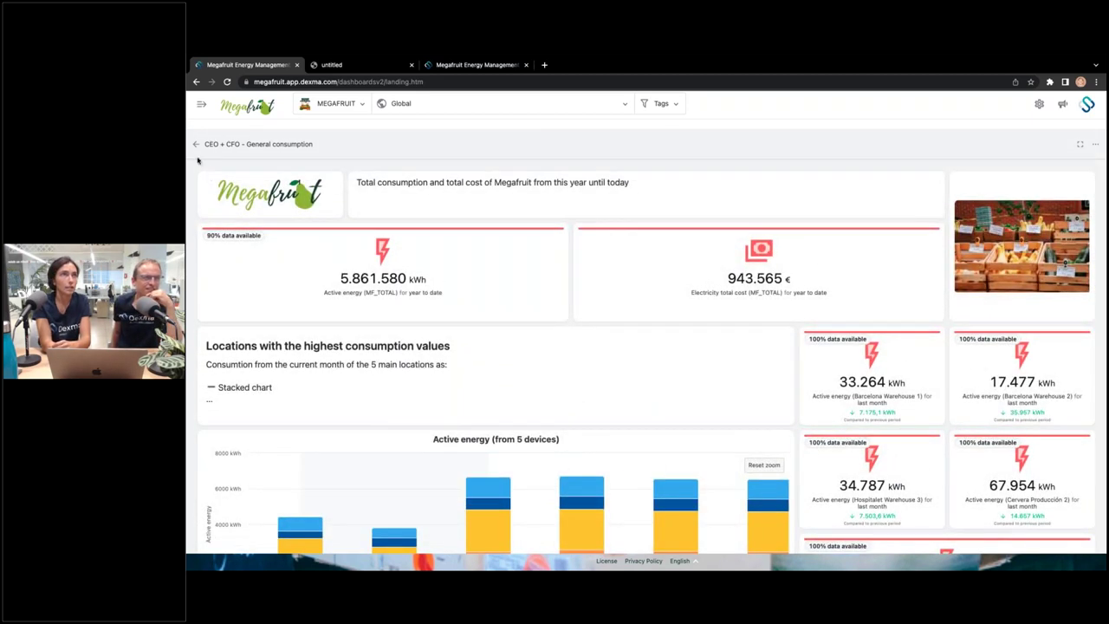
Step: Switch to the Barcelona Warehouse 1 dashboard, examine its hourly and daily consumption, and return to the dashboards list
click(196, 144)
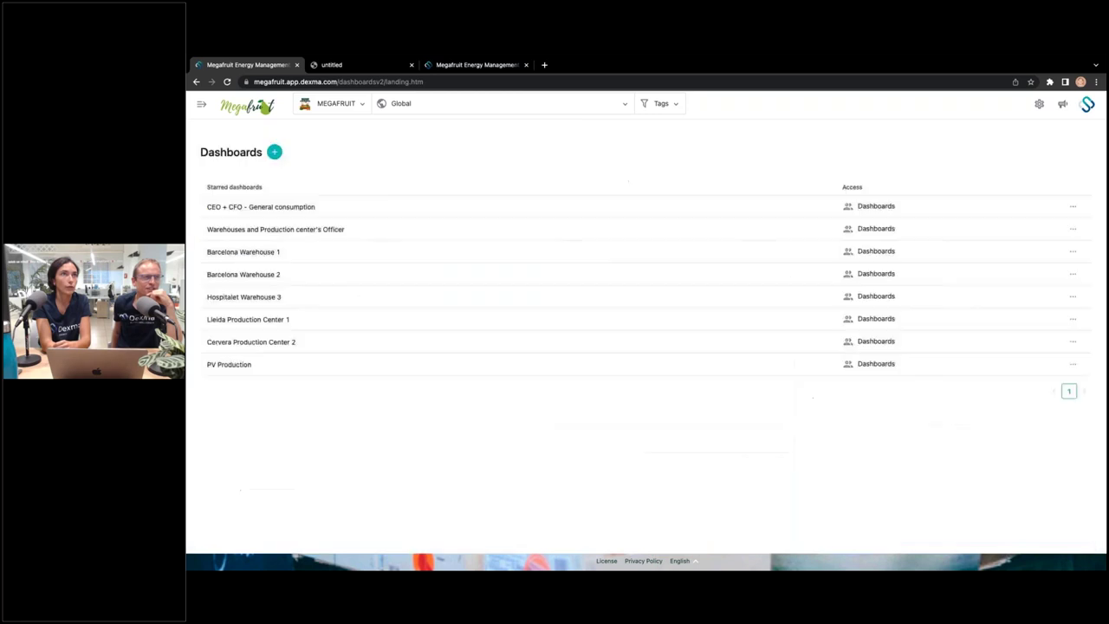
click(299, 253)
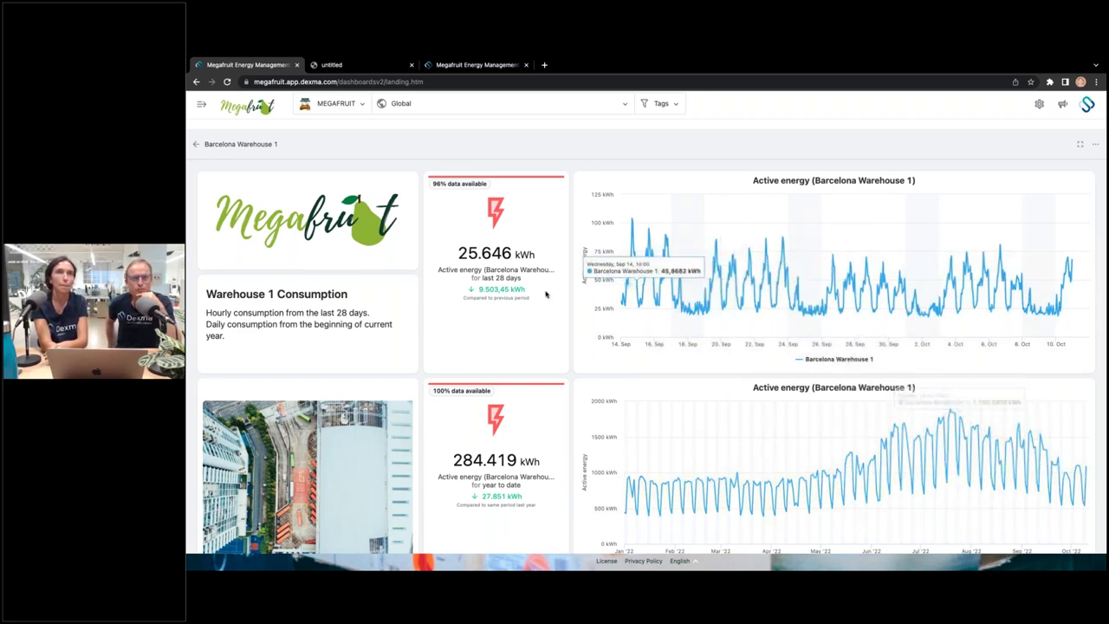
click(197, 146)
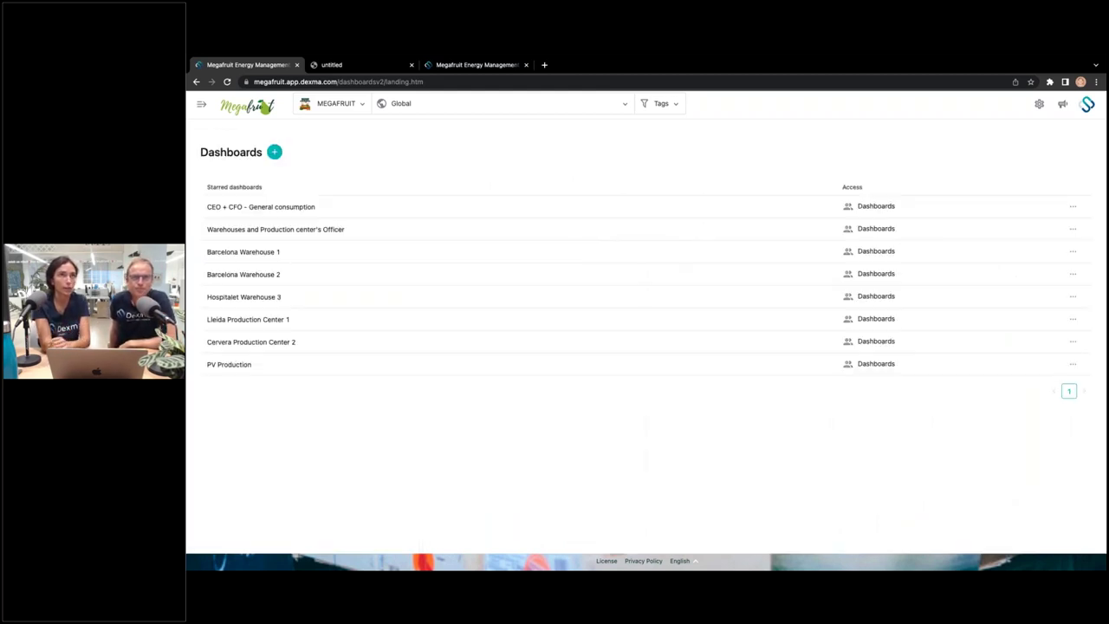